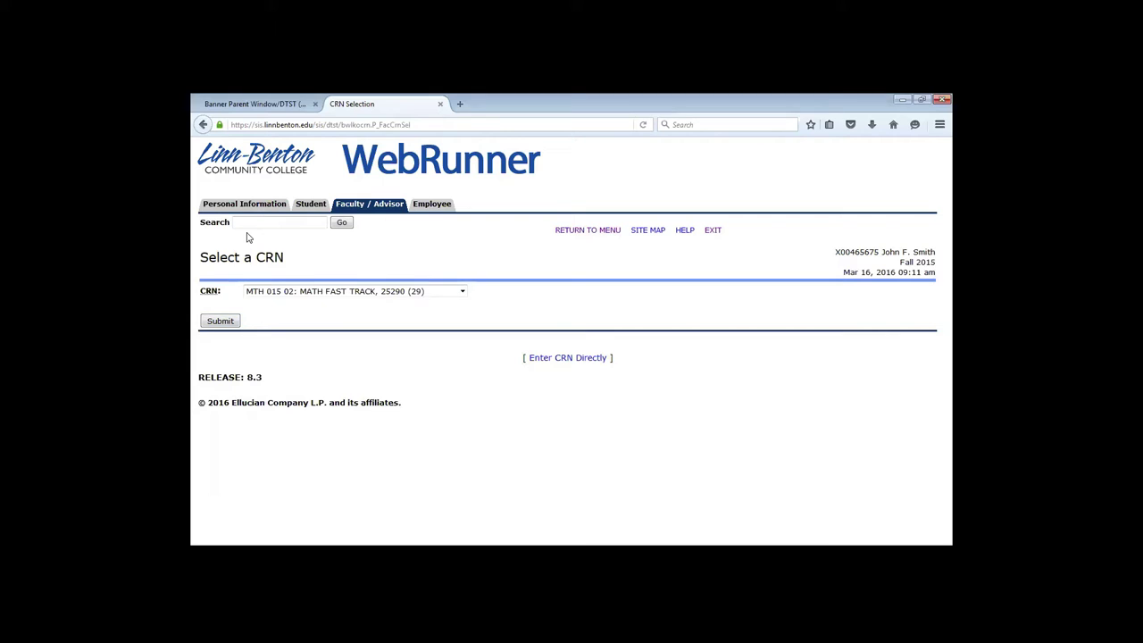
- Choose MTH 015 02 Math Fast Track (CRN 25290) as the active course and submit the selection
click(310, 291)
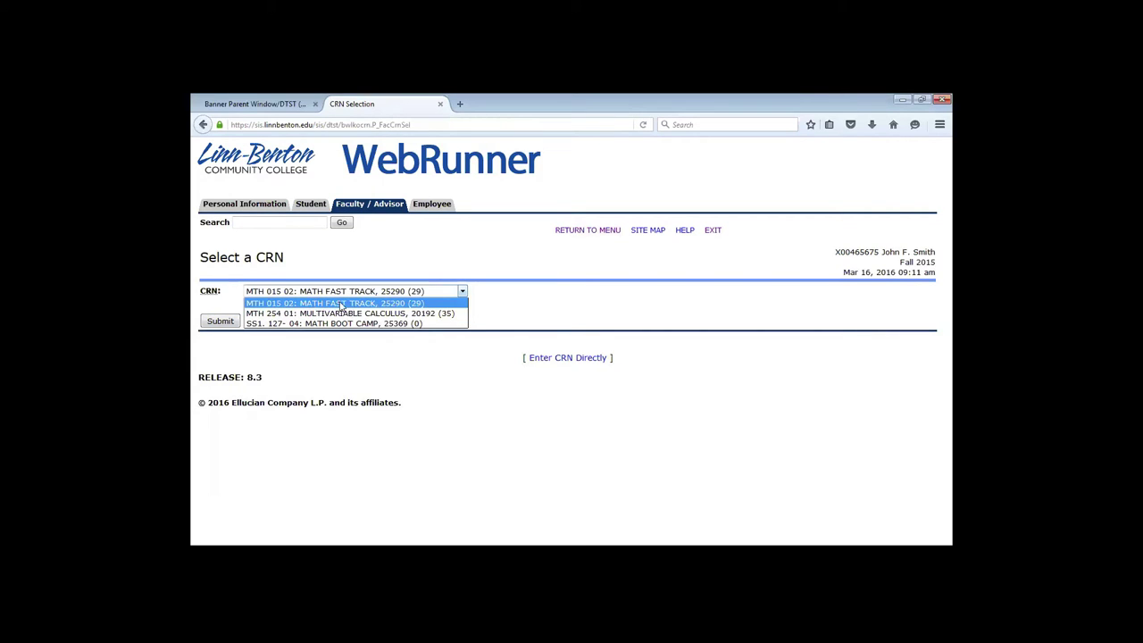
click(415, 309)
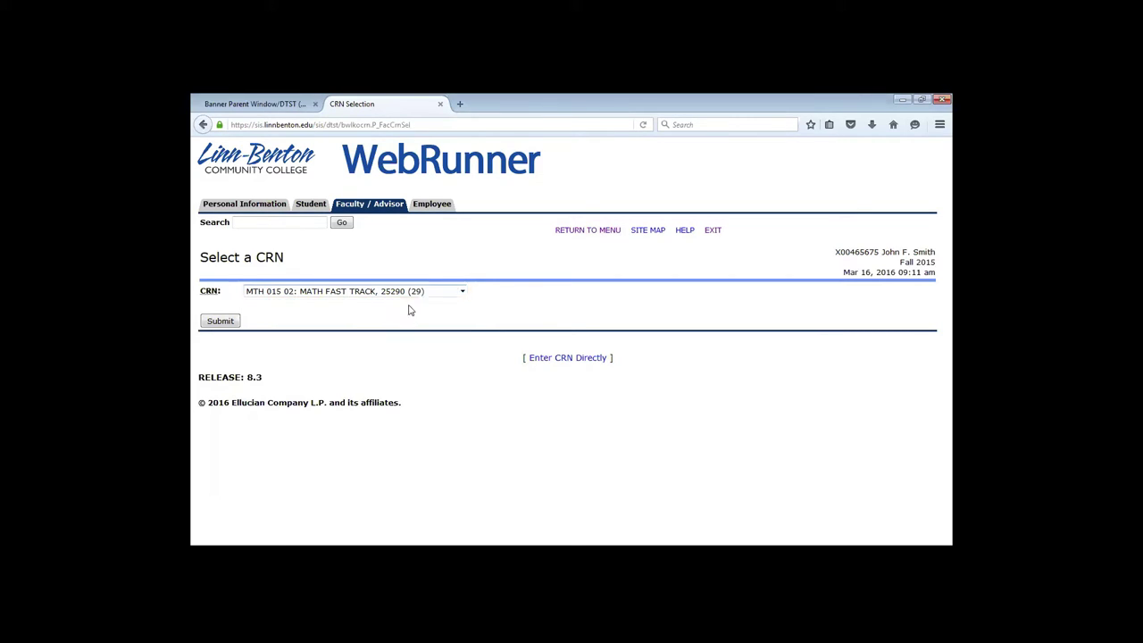
click(221, 323)
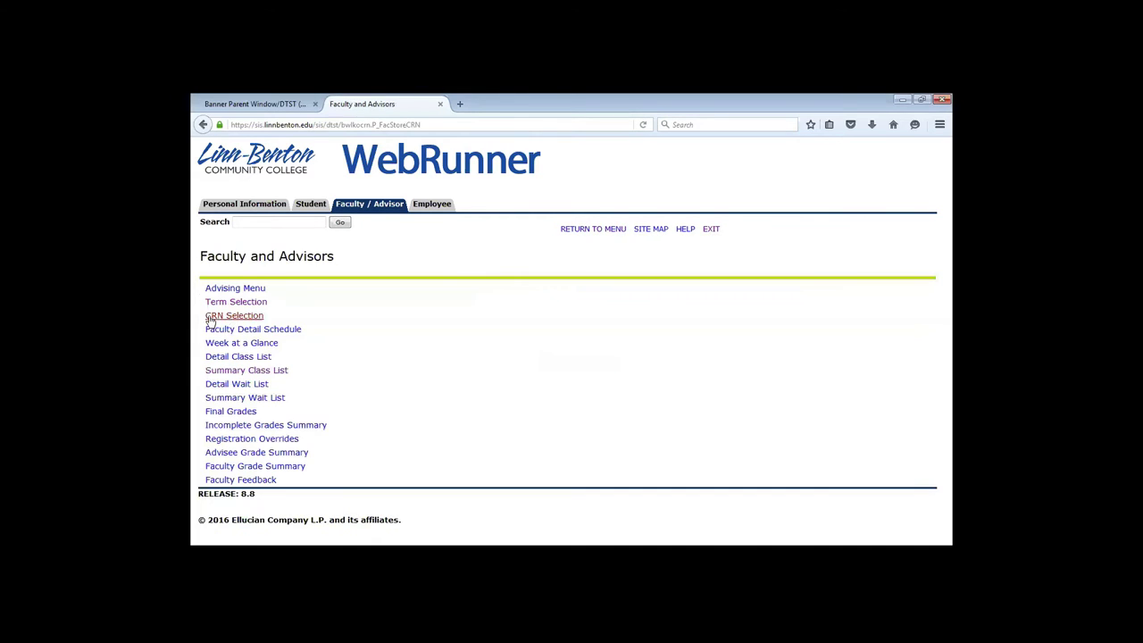
- Open the Faculty Detail Schedule and review Math Fast Track's status, registration dates, roster links, enrollment counts and meeting times
click(294, 332)
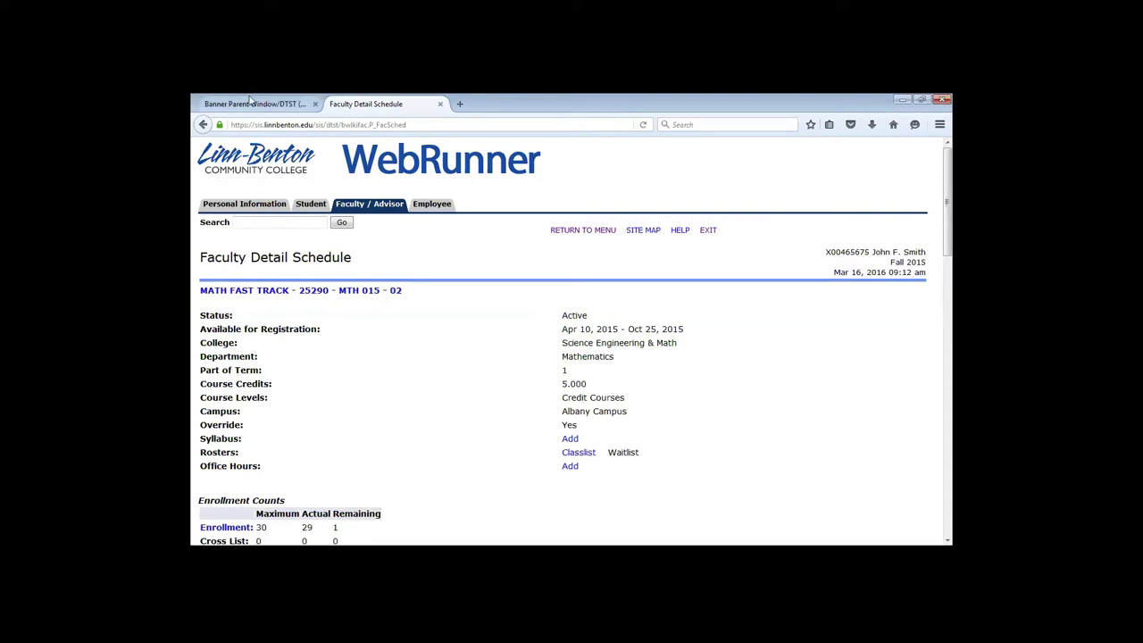
scroll(525, 335, down, 2)
scroll(525, 335, down, 3)
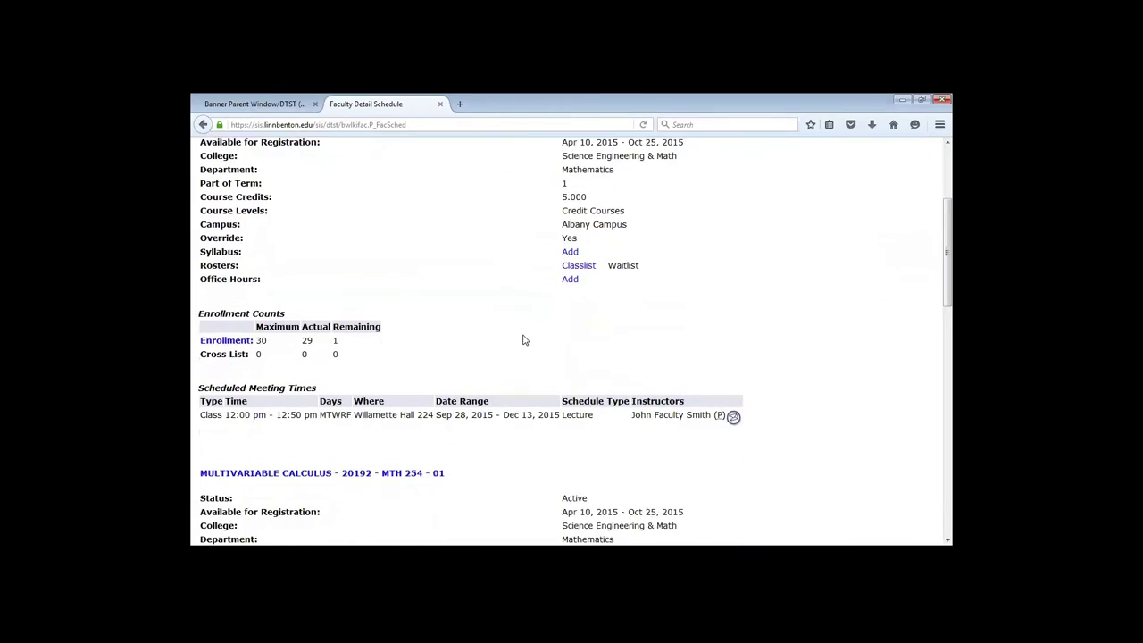
scroll(442, 404, up, 3)
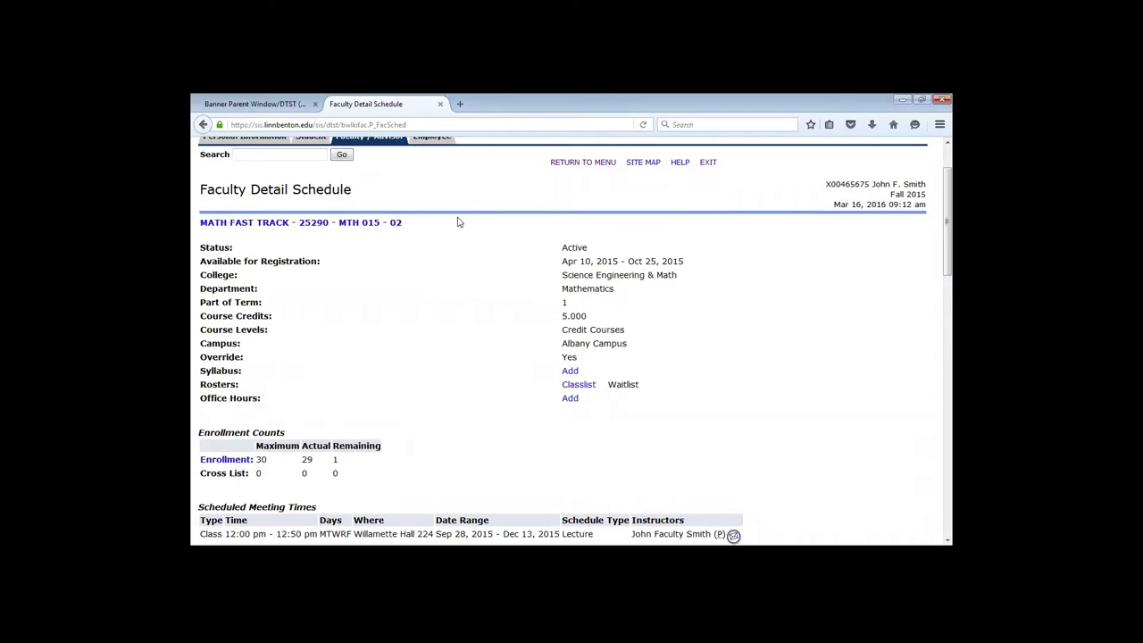
drag(566, 247, 598, 254)
click(572, 260)
scroll(366, 459, down, 1)
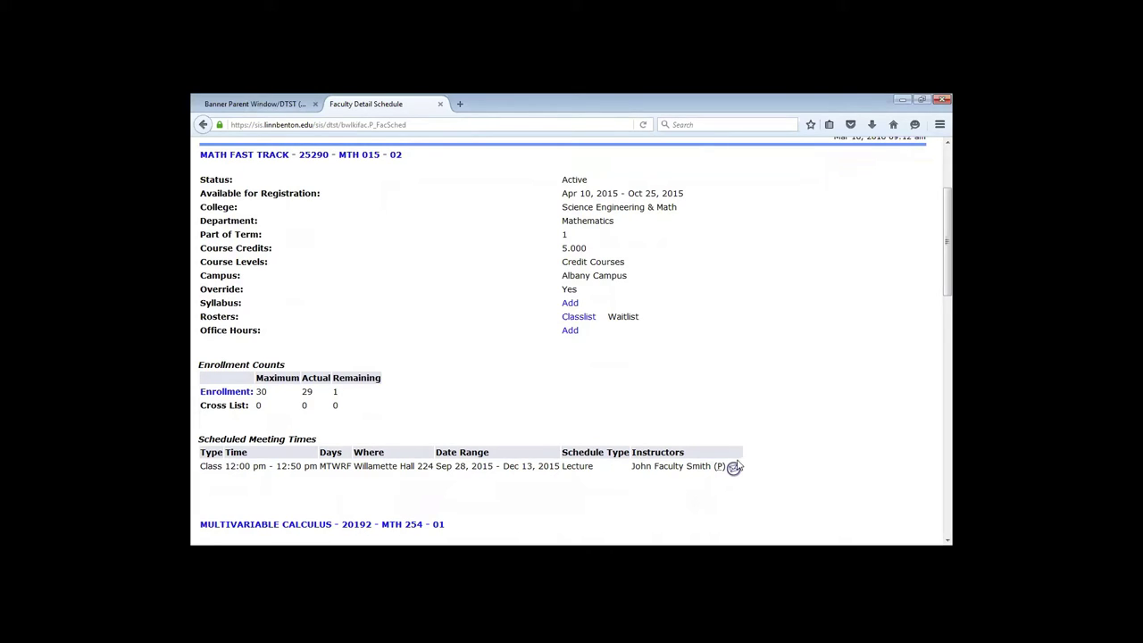
scroll(738, 465, up, 1)
scroll(760, 518, down, 1)
scroll(481, 426, up, 3)
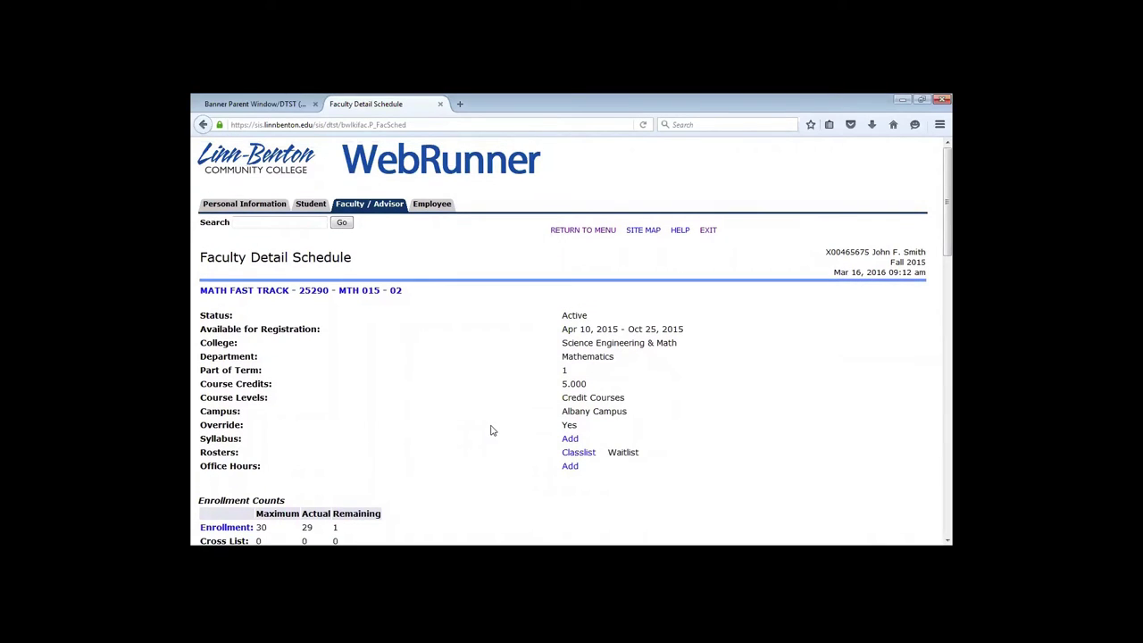
- Open the syllabus form for Math Fast Track and submit it with all syllabus fields left blank
click(576, 441)
scroll(548, 420, down, 2)
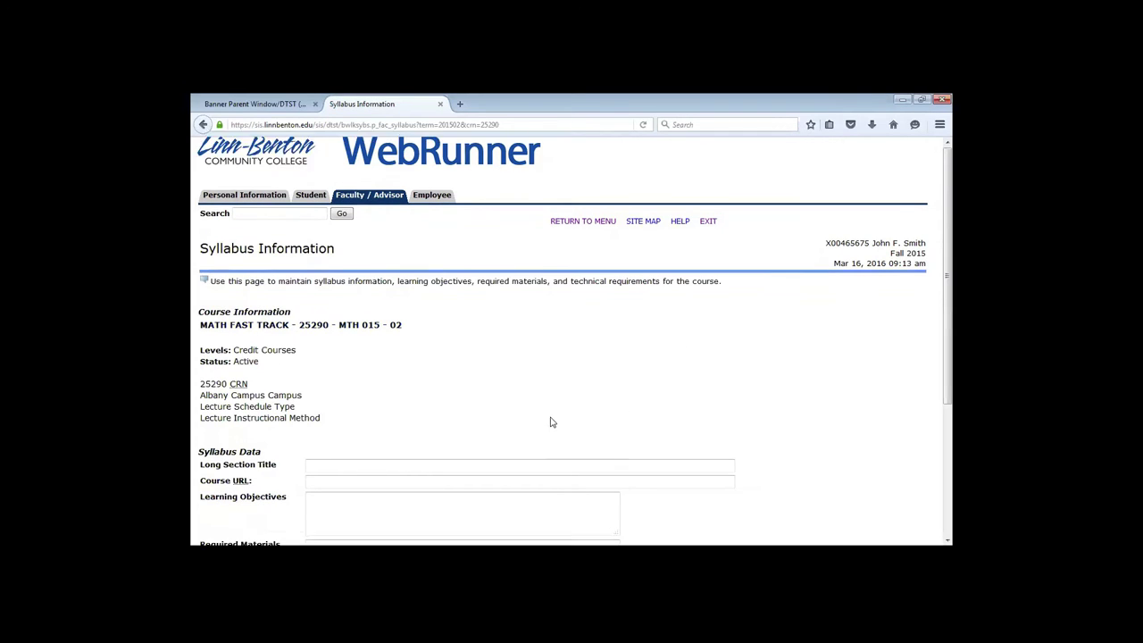
scroll(552, 420, down, 1)
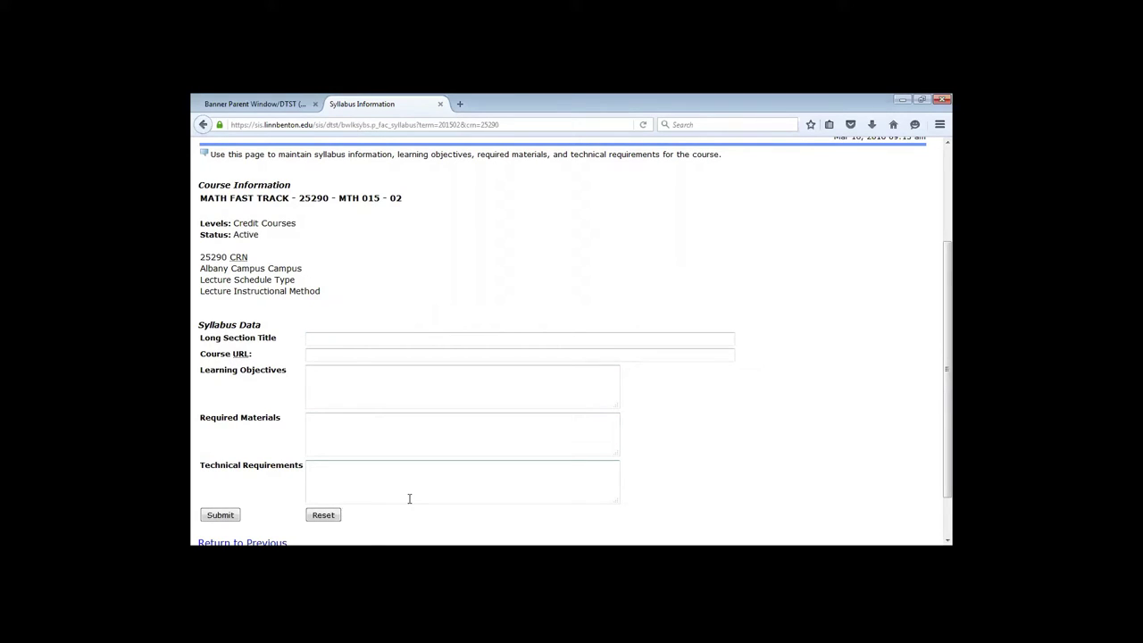
click(219, 515)
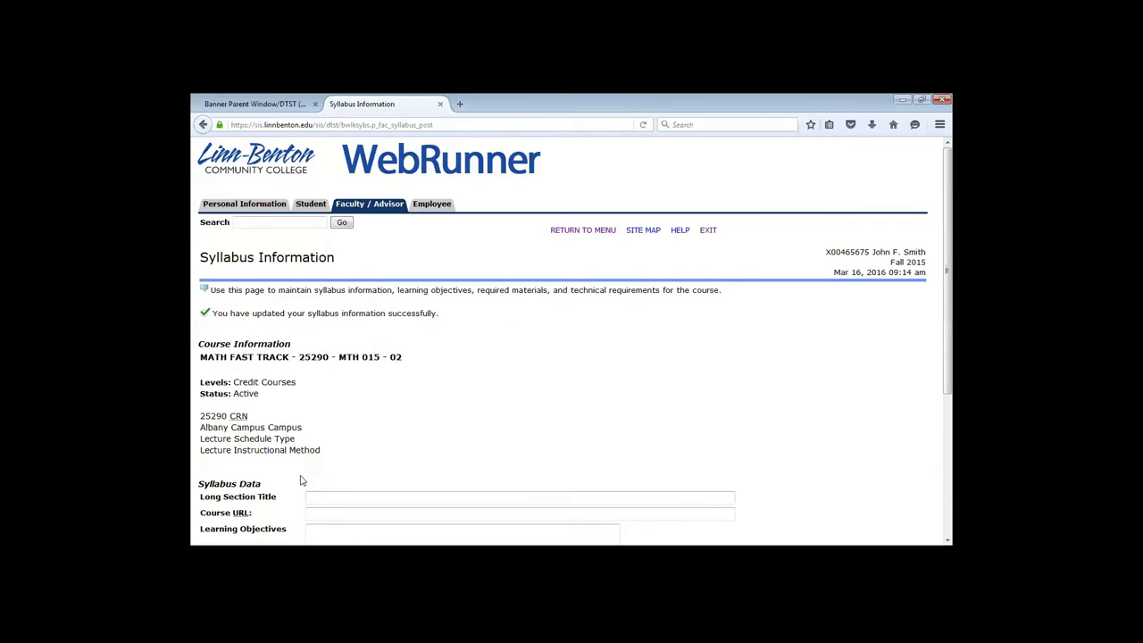
- Go back from the Syllabus Information page to the Faculty Detail Schedule
scroll(298, 479, down, 1)
scroll(307, 478, down, 4)
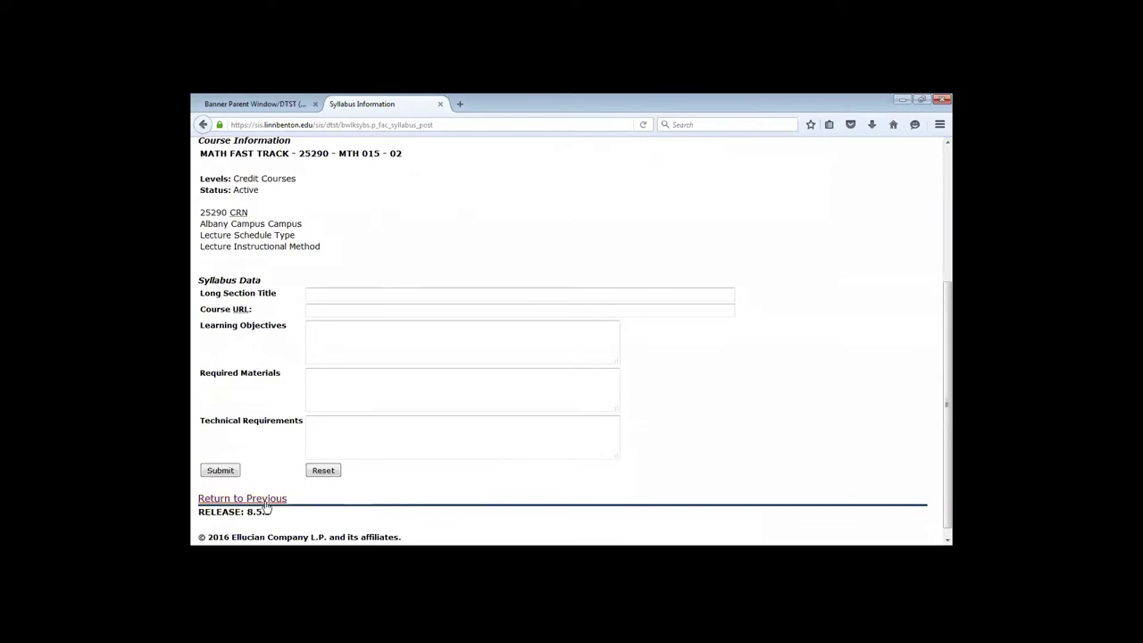
click(259, 502)
scroll(308, 511, down, 2)
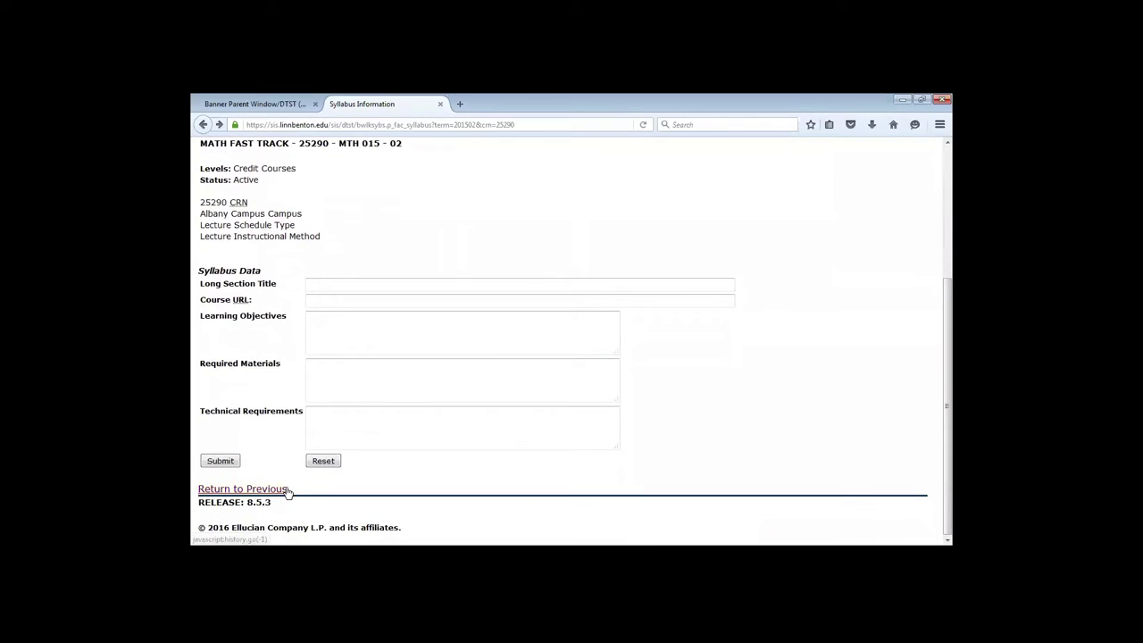
click(252, 489)
- Open the Office Hours form for Math Fast Track and view the first row's contact number options without choosing one
scroll(500, 438, down, 1)
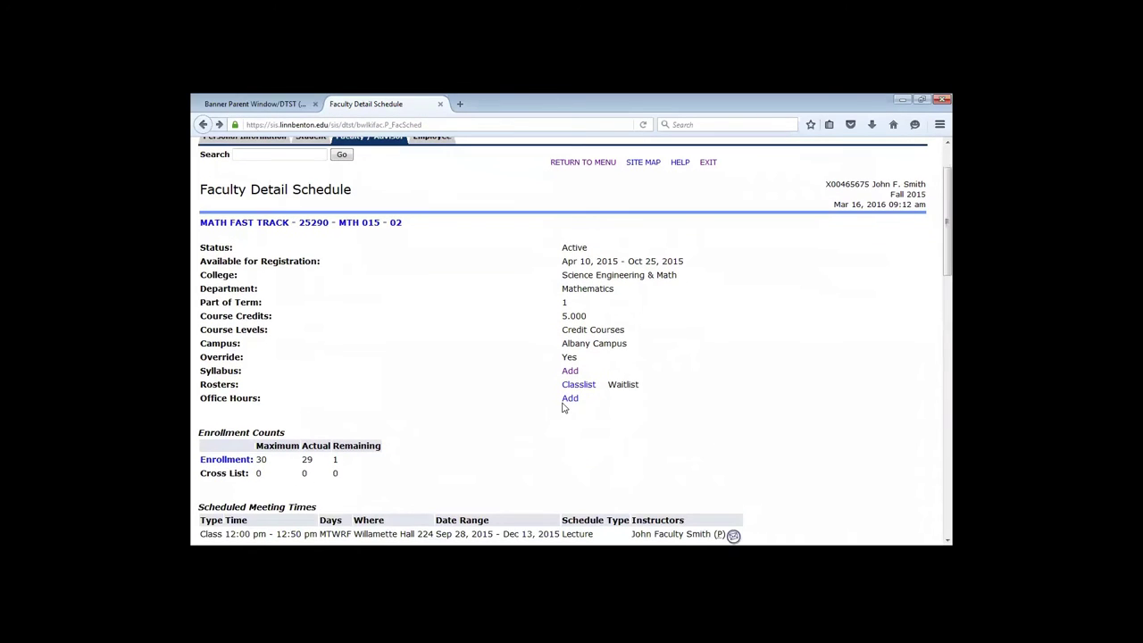
click(566, 402)
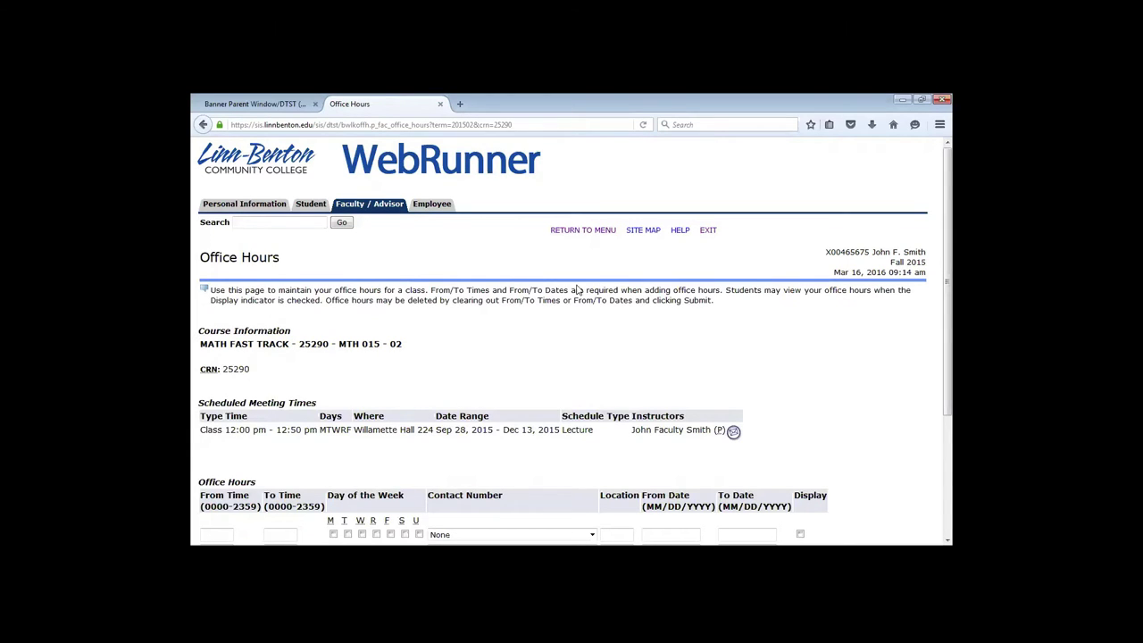
scroll(492, 381, down, 2)
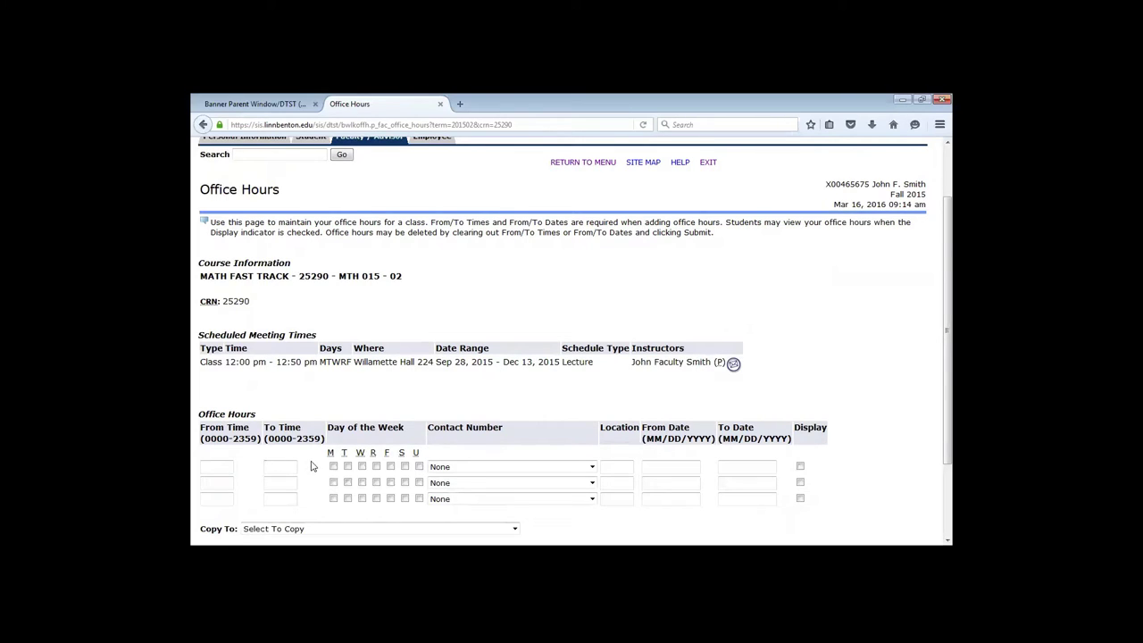
click(591, 466)
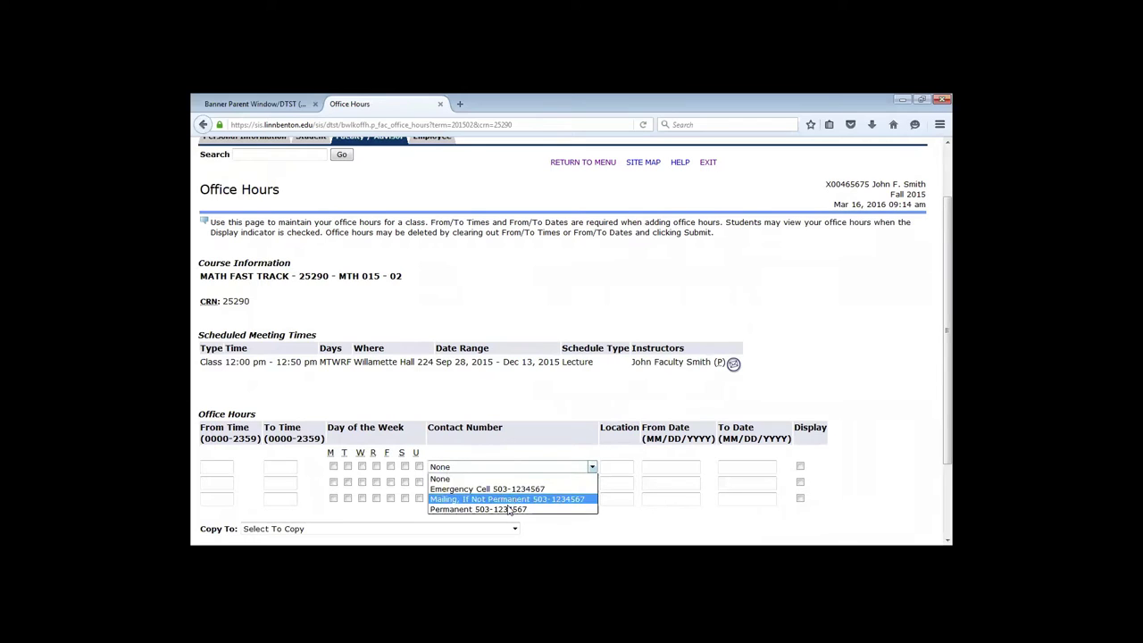
click(525, 437)
- View the courses that office hours can be copied to, and return to the Faculty Detail Schedule without submitting
scroll(815, 483, down, 2)
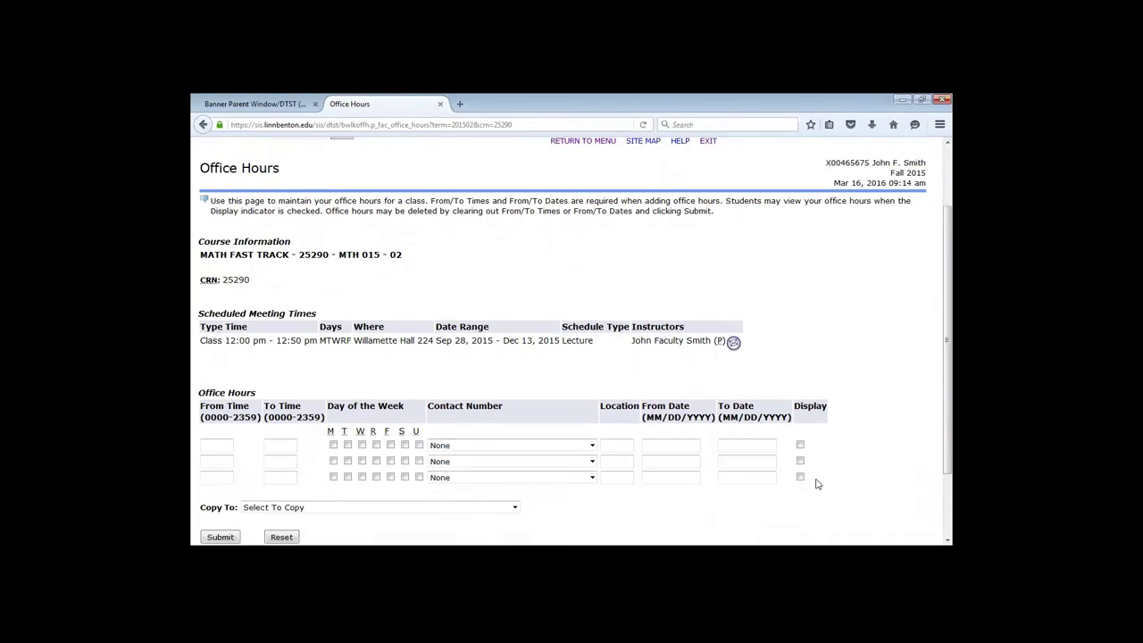
scroll(816, 483, down, 2)
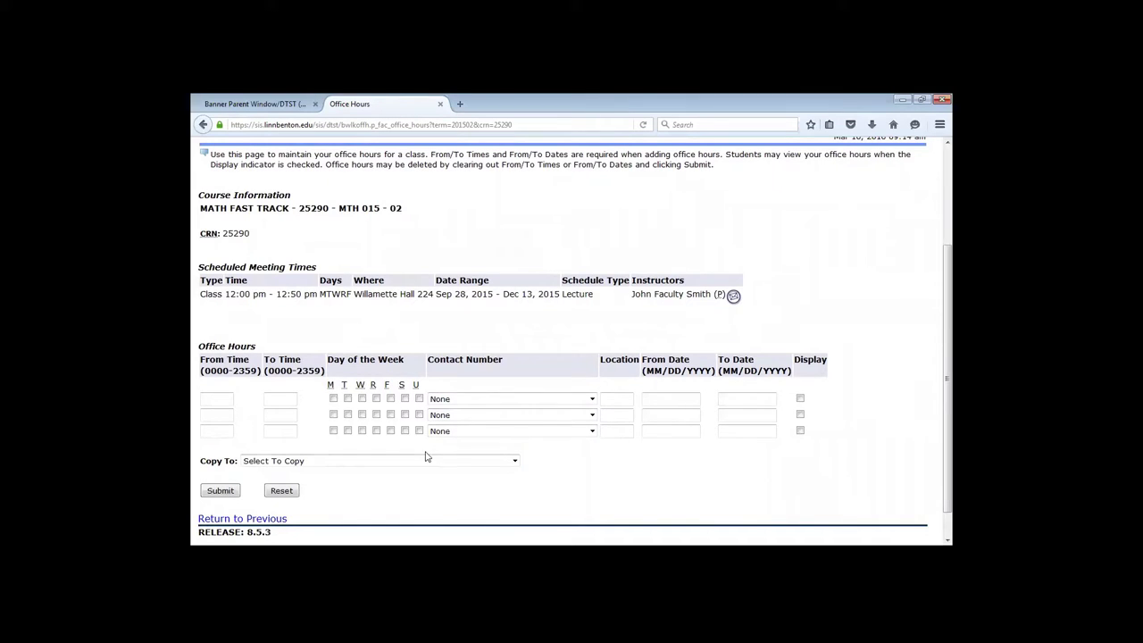
click(282, 462)
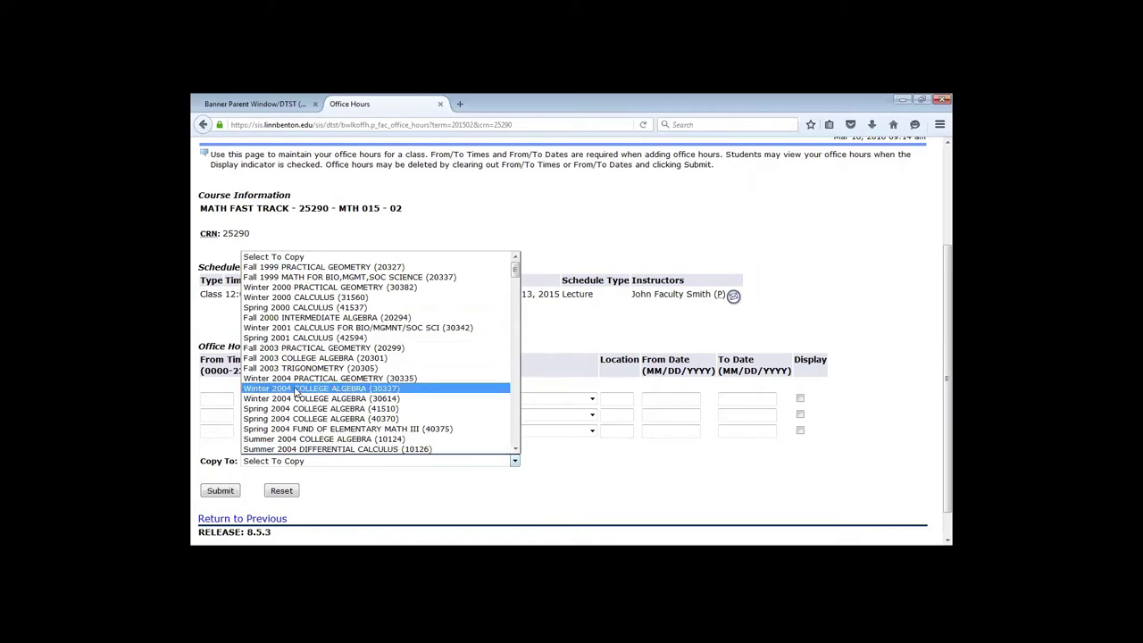
click(234, 468)
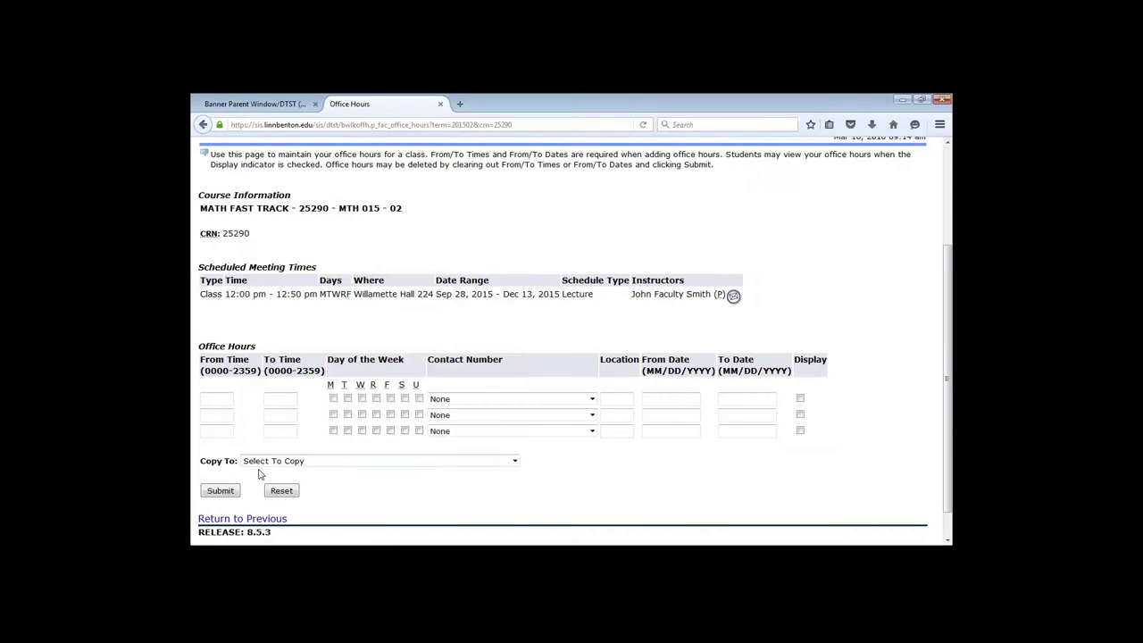
click(221, 524)
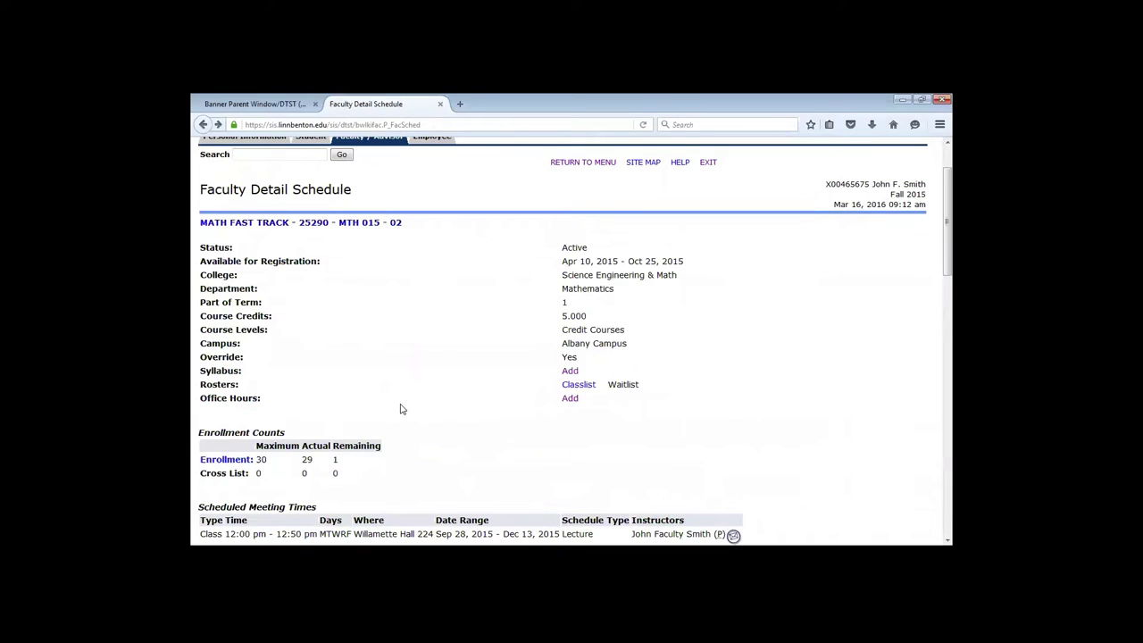
- Review the details of the remaining Fall 2015 courses on the Faculty Detail Schedule, down to Math Boot Camp
scroll(399, 412, down, 2)
scroll(399, 418, down, 7)
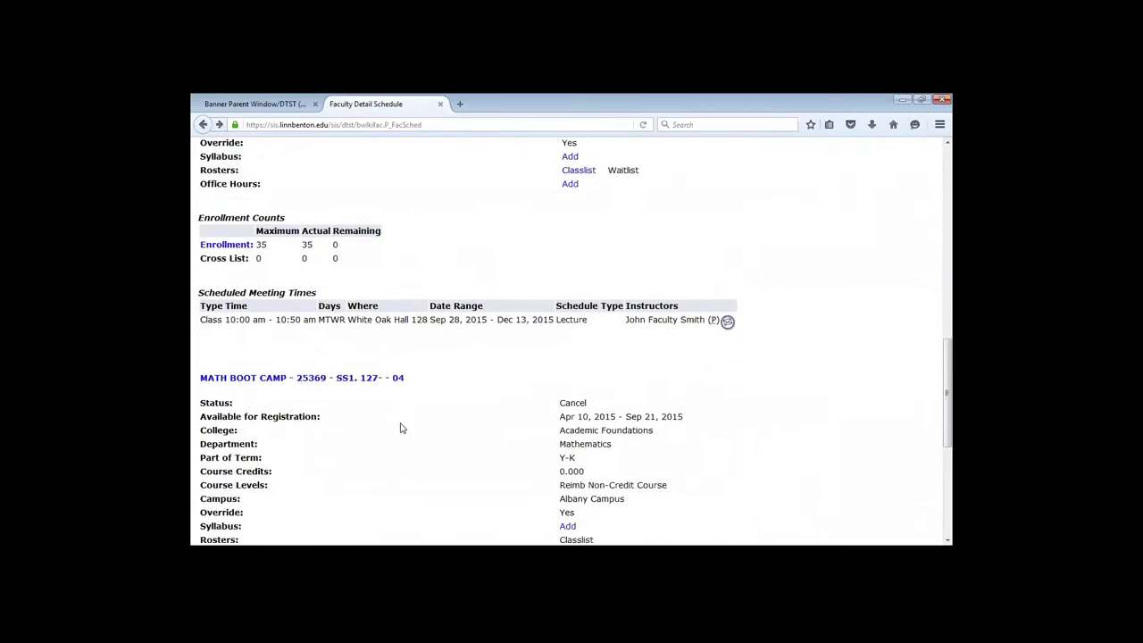
scroll(399, 432, down, 1)
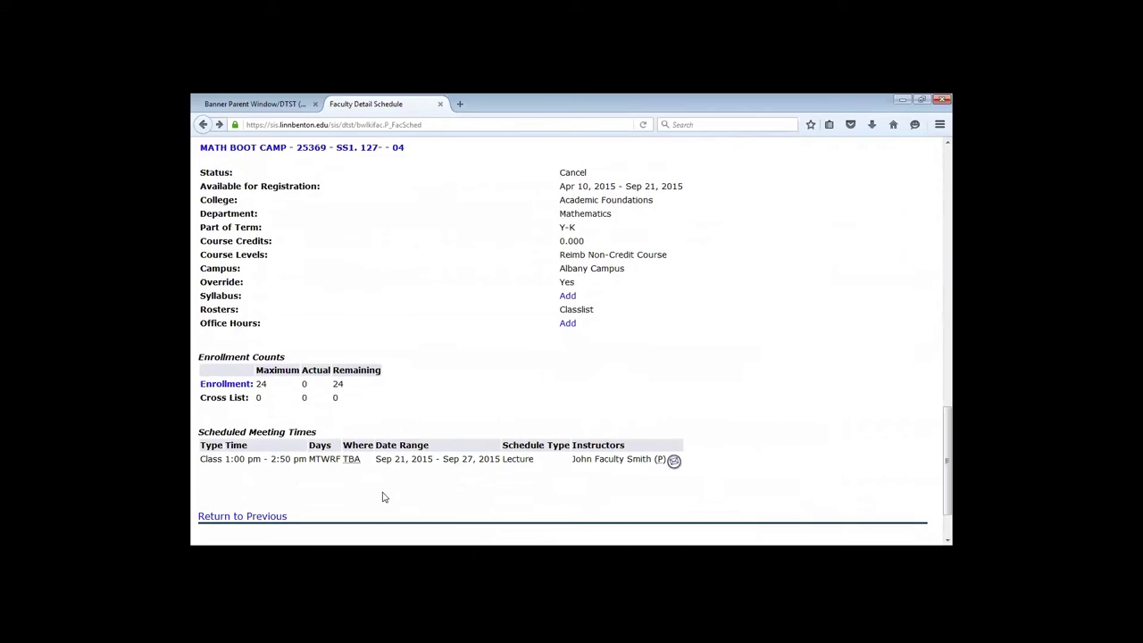
scroll(383, 494, up, 4)
scroll(383, 494, up, 10)
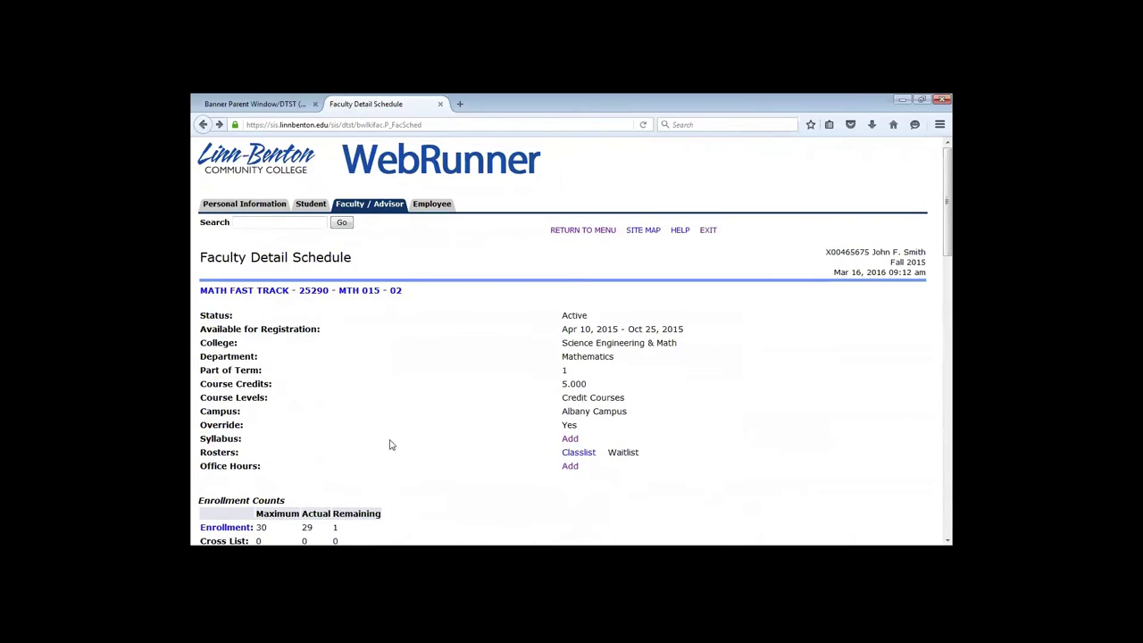
- Return to the faculty menu and change the selected term to Spring 2016
click(560, 234)
click(250, 304)
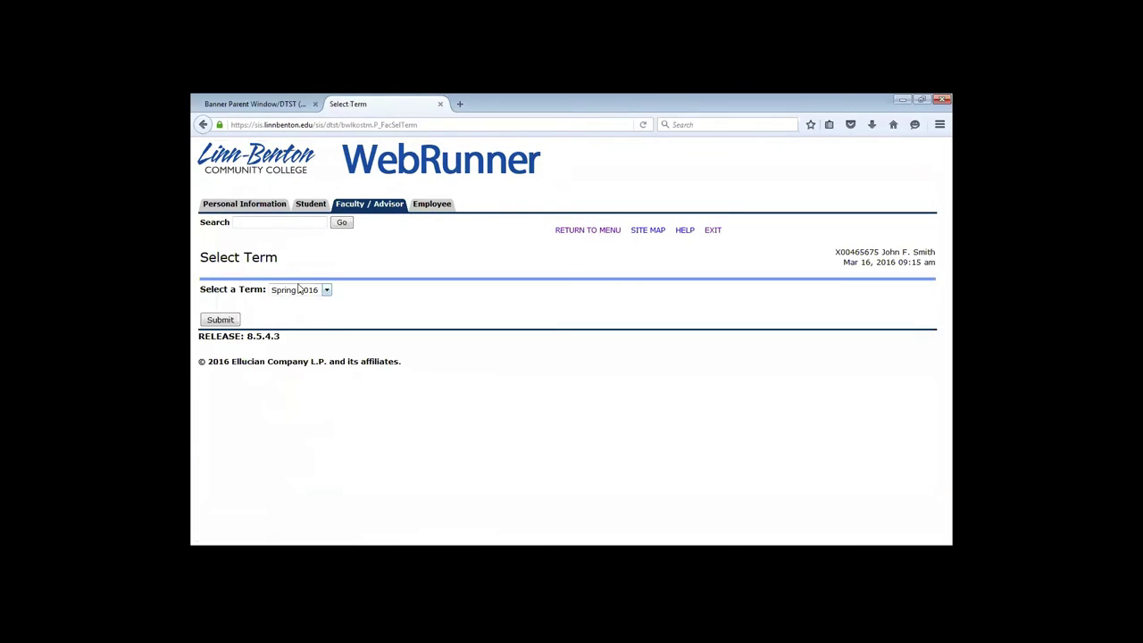
click(298, 290)
click(296, 301)
click(220, 319)
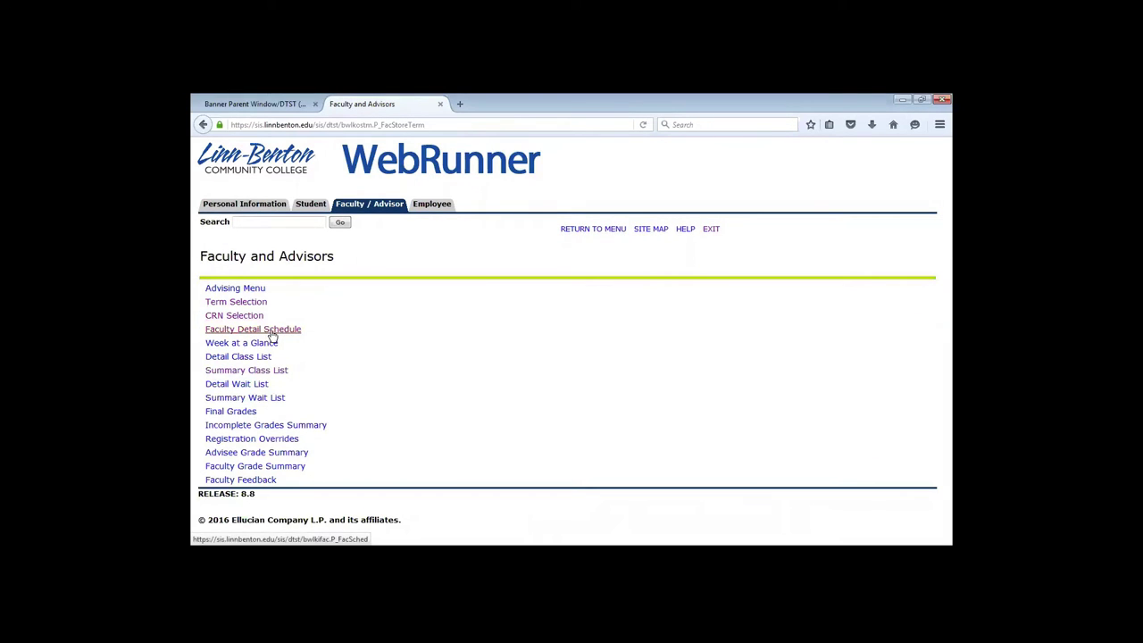
- Open the Faculty Detail Schedule for Spring 2016 and examine its courses, highlighting the status of Math Boot Camp
click(268, 331)
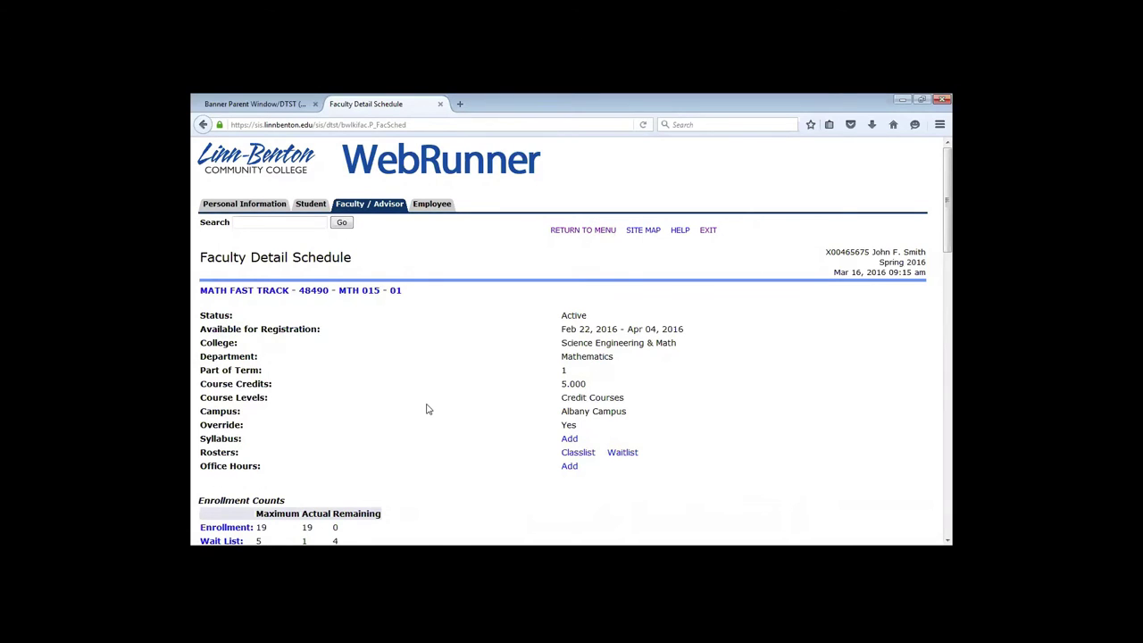
scroll(427, 406, down, 3)
scroll(511, 407, down, 10)
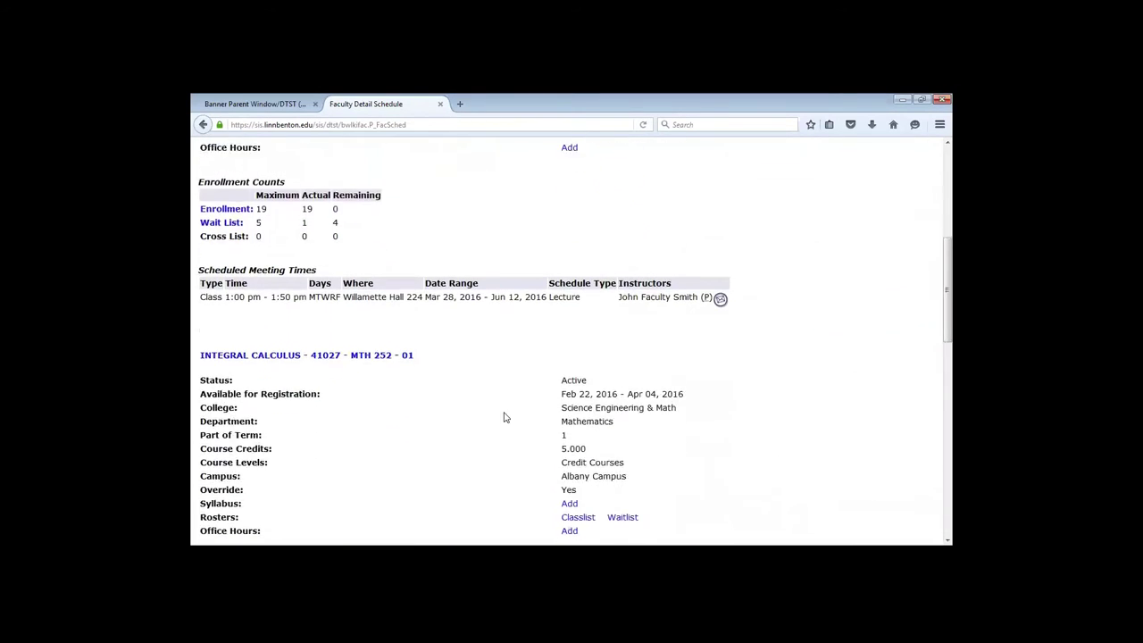
scroll(528, 460, down, 4)
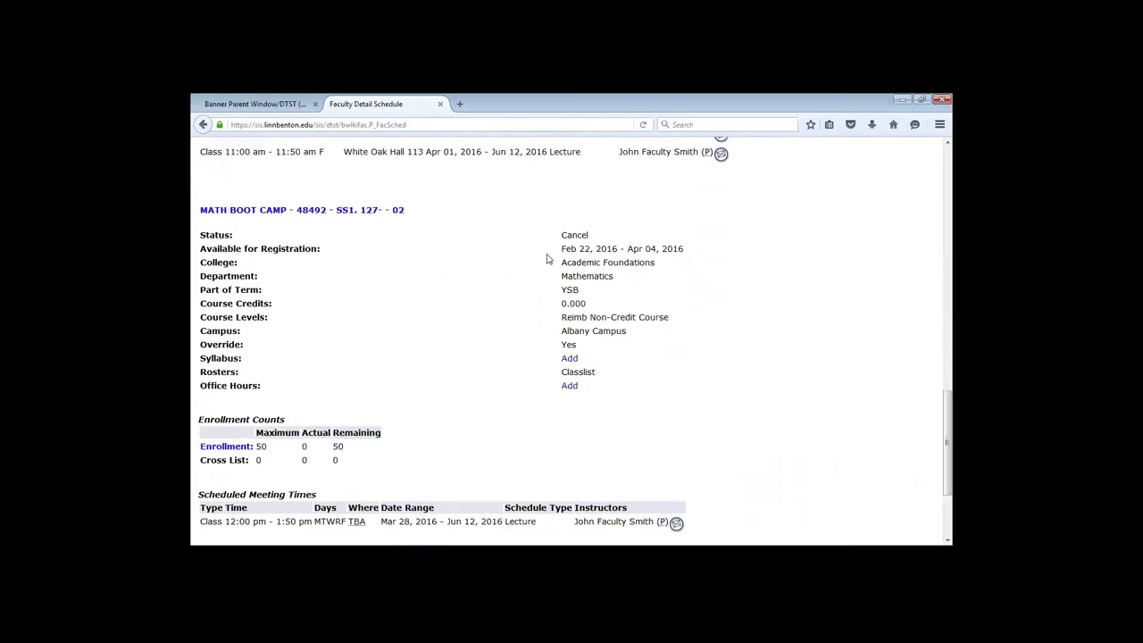
drag(562, 219, 595, 222)
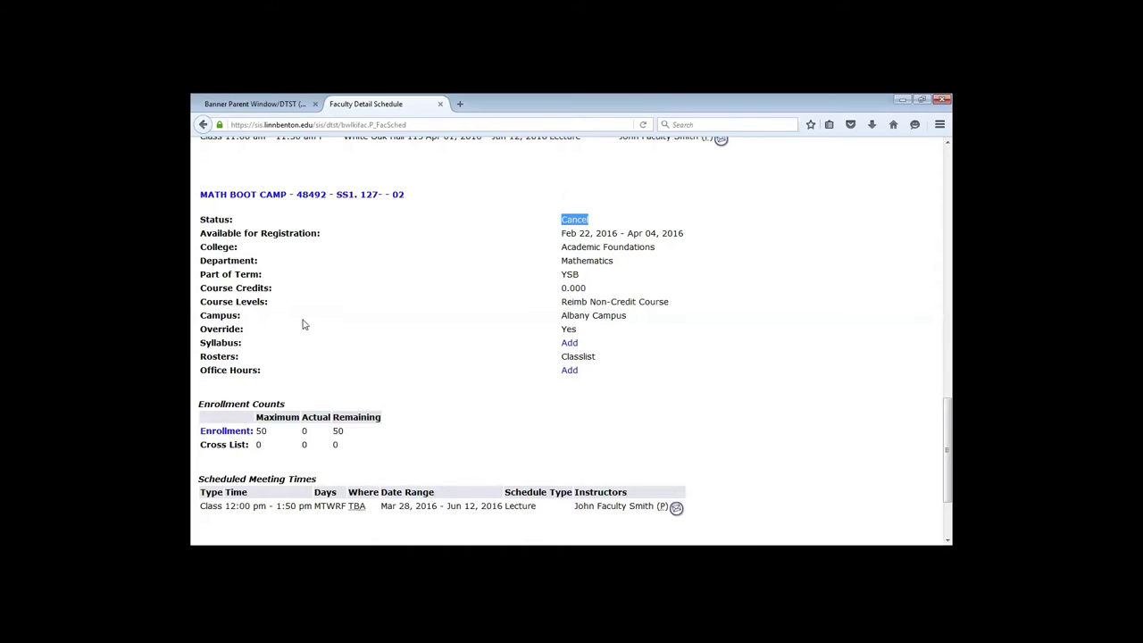
scroll(305, 320, up, 10)
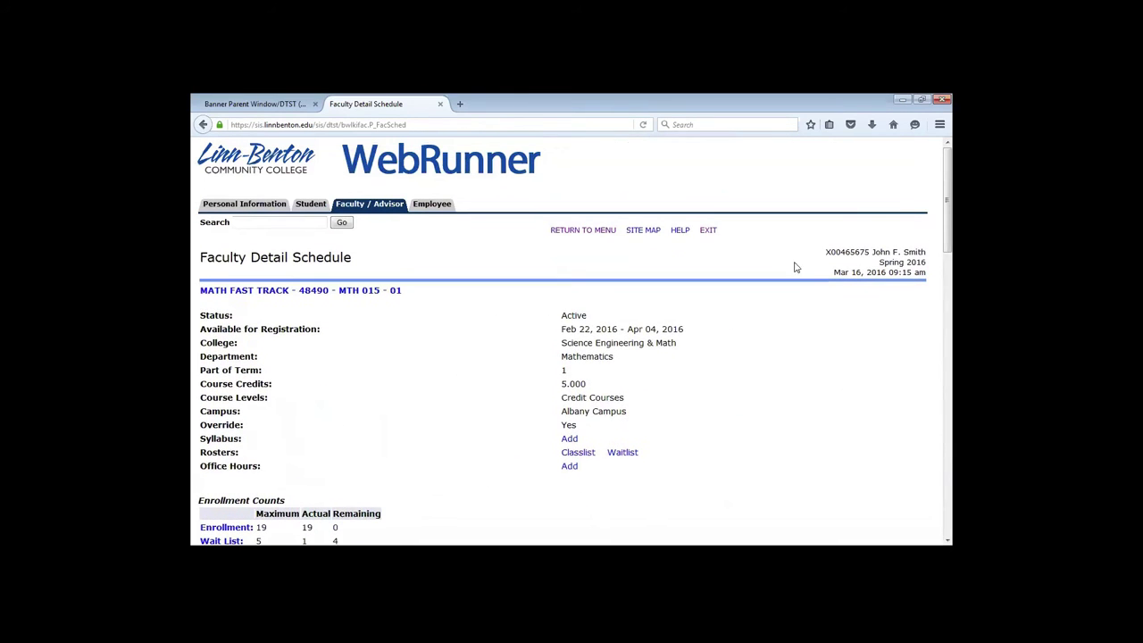
- Open the Week at a Glance class schedule from the faculty menu and advance it to the following week
click(557, 232)
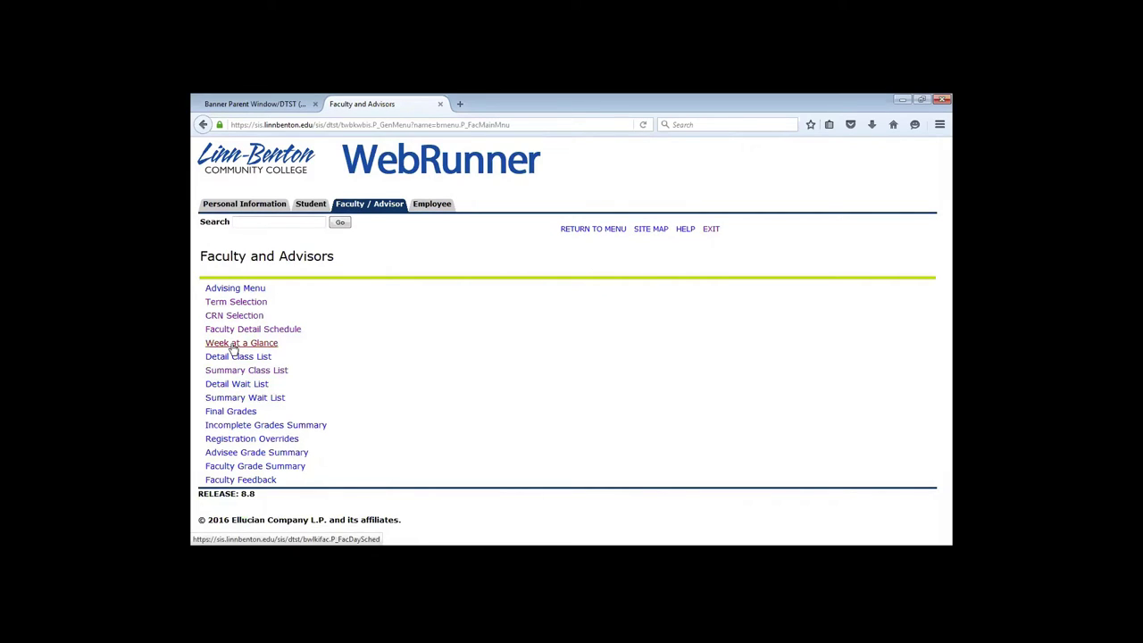
click(274, 348)
scroll(723, 427, down, 2)
scroll(725, 427, down, 2)
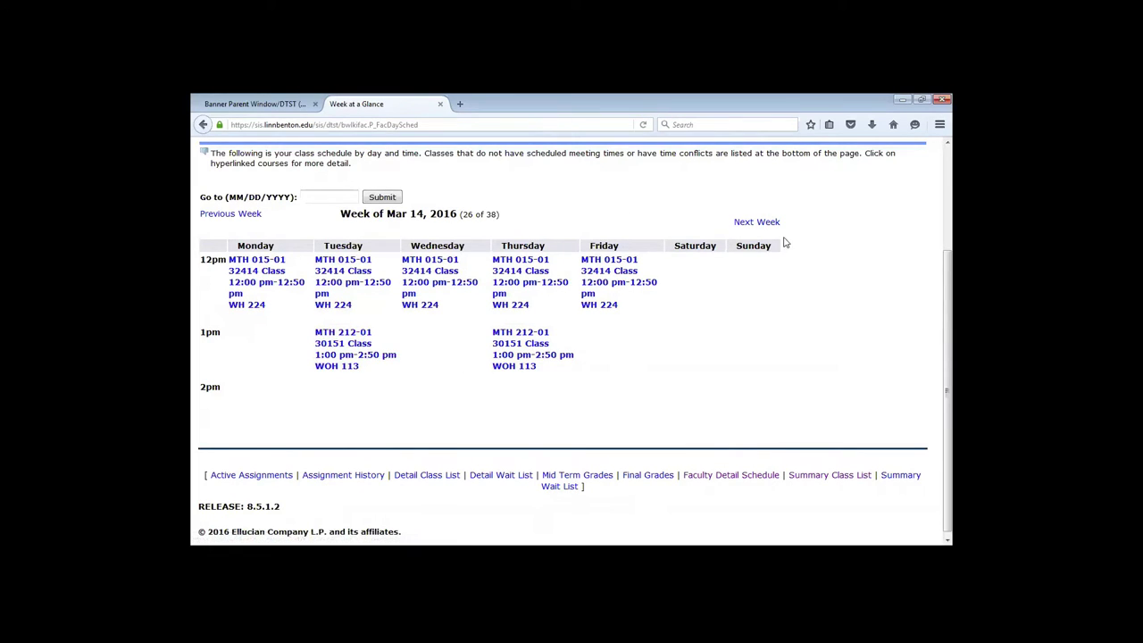
click(327, 199)
click(750, 225)
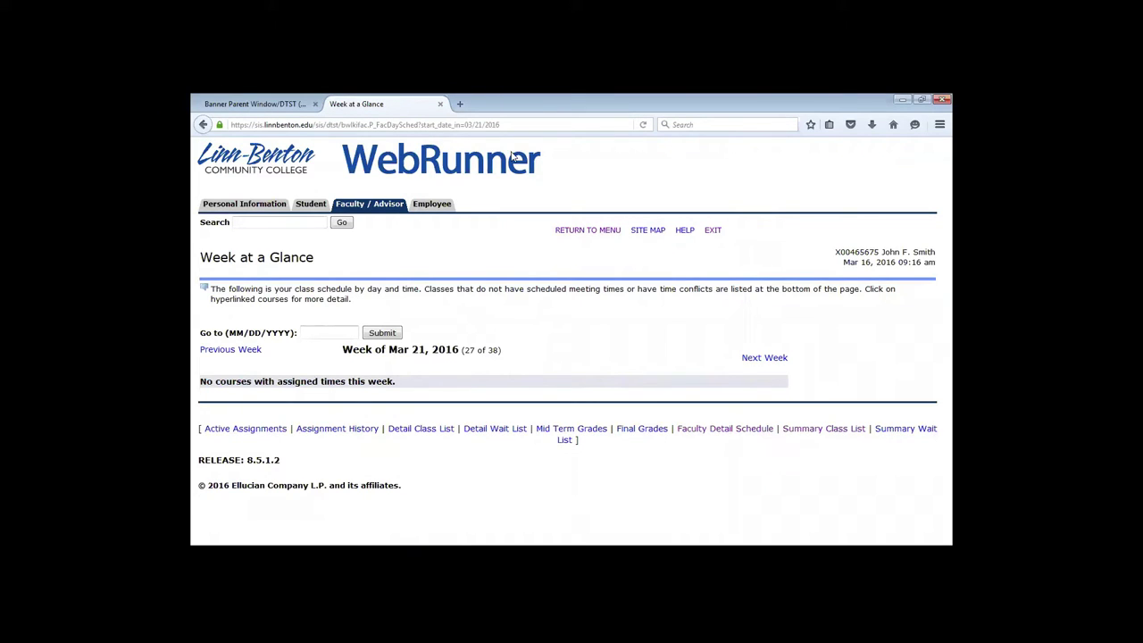
- Advance Week at a Glance to the week of Mar 28, 2016 and review its class times and time conflicts
click(759, 362)
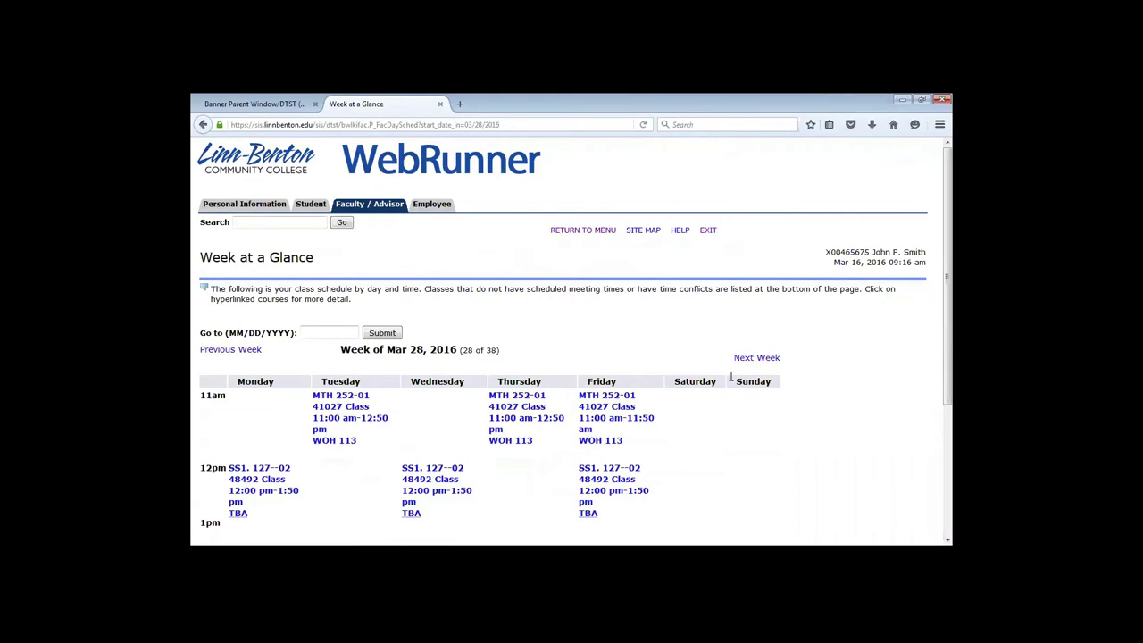
scroll(734, 389, down, 3)
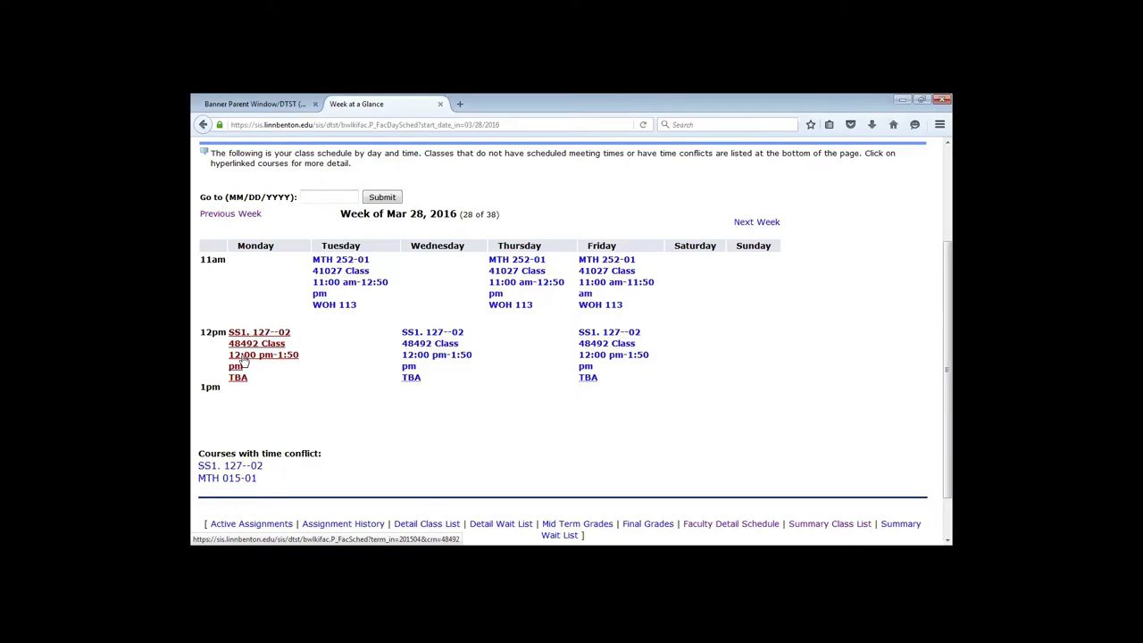
scroll(489, 386, up, 1)
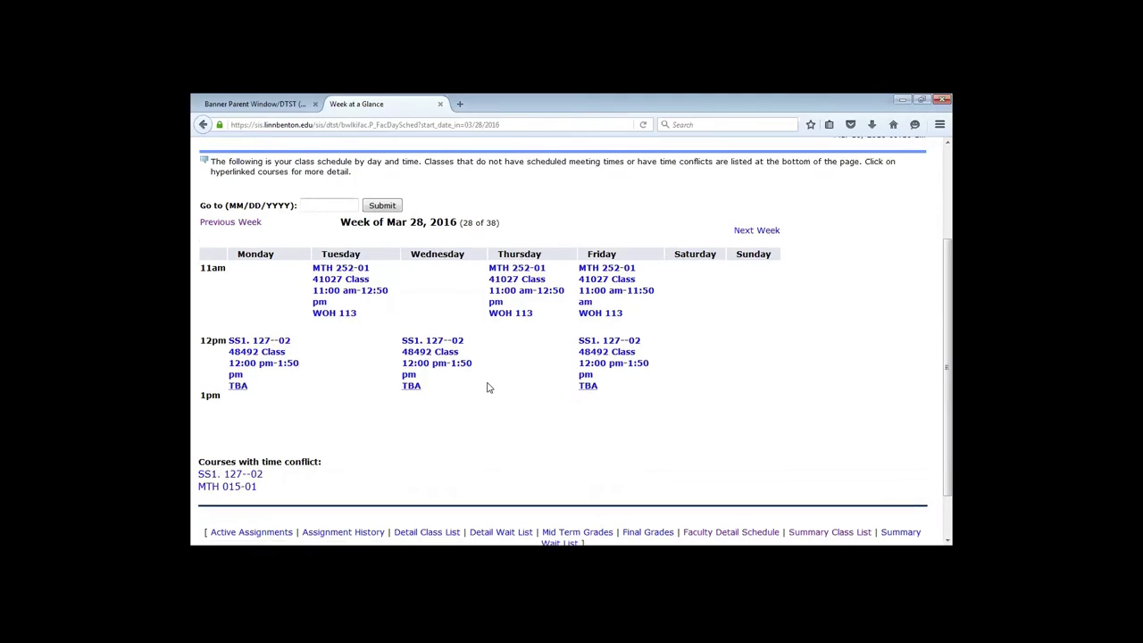
scroll(489, 387, up, 3)
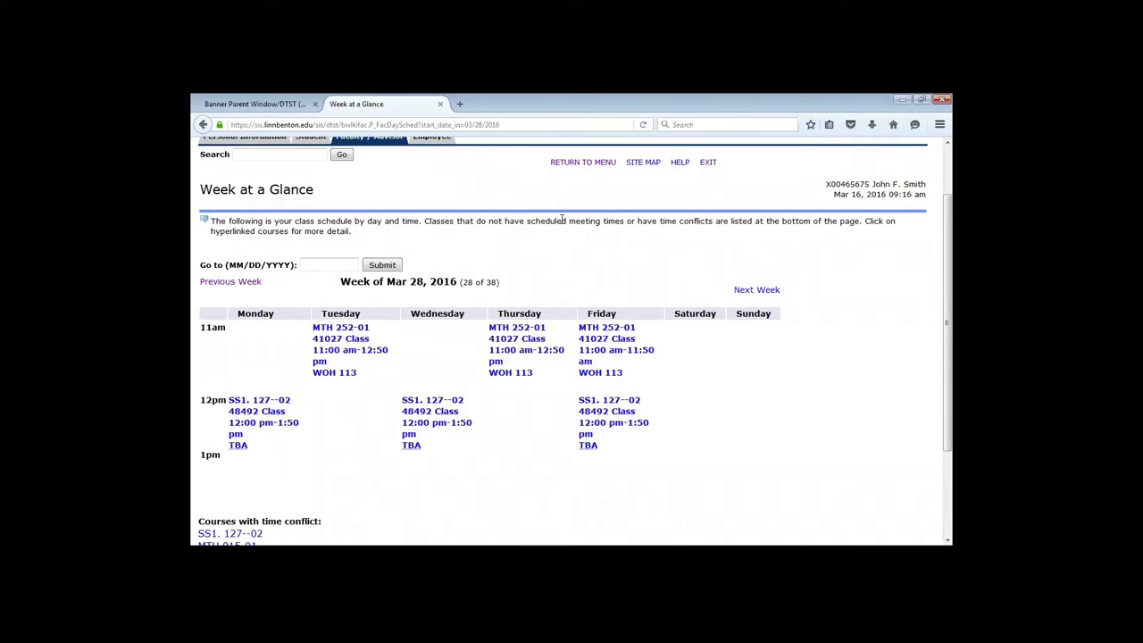
- Open the details of Tuesday's MTH 252-01 class, review its enrollment and meeting times, and return to the weekly schedule
click(343, 350)
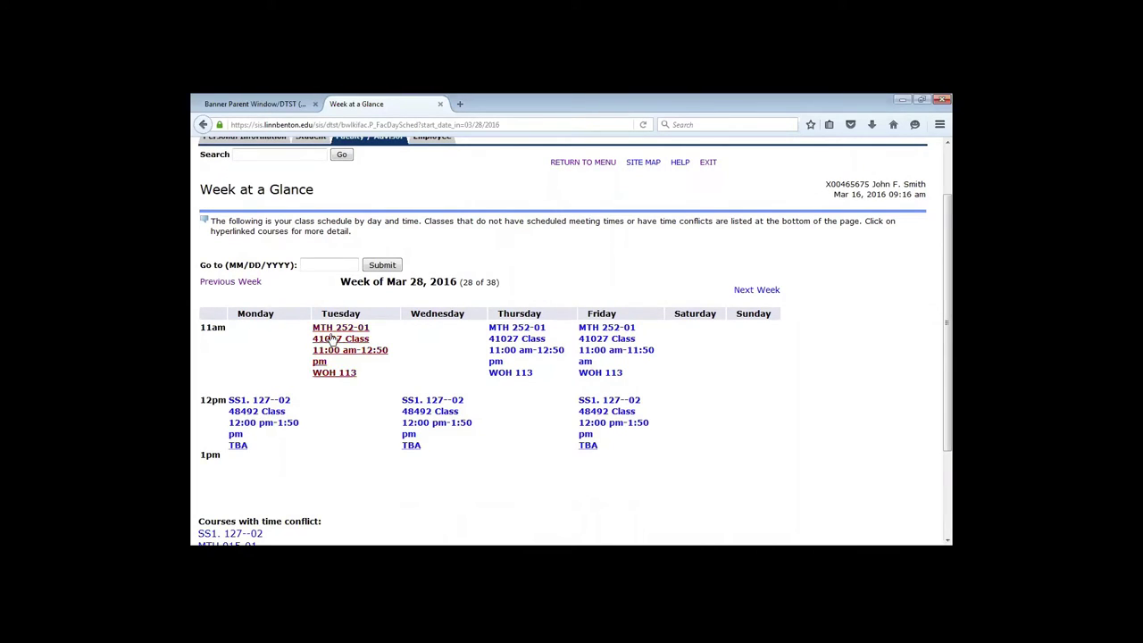
scroll(405, 388, down, 3)
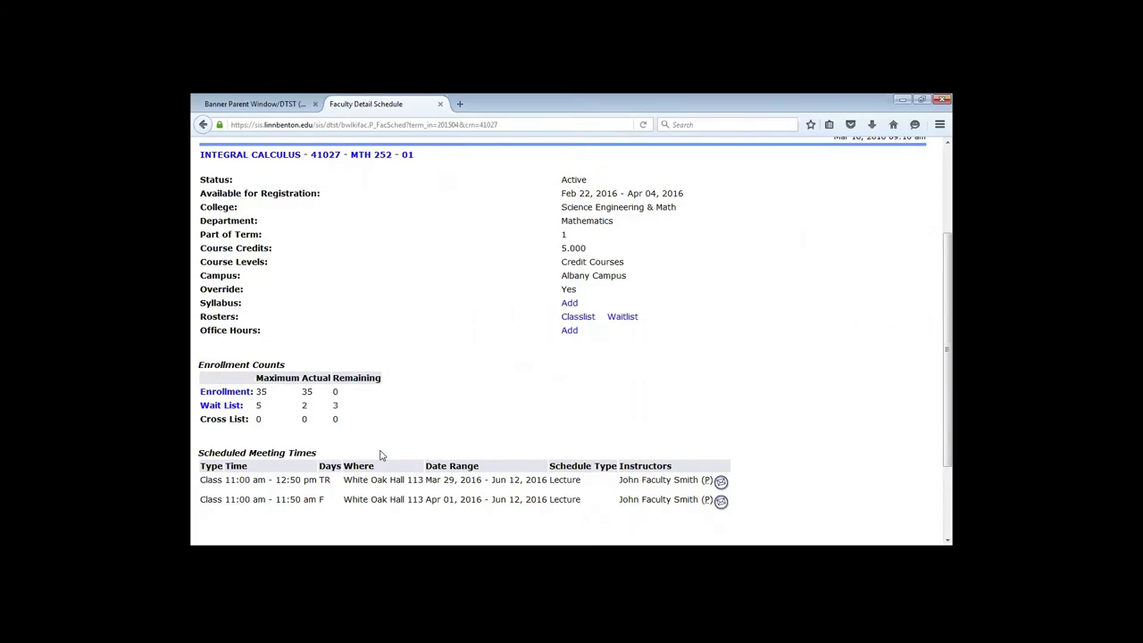
scroll(393, 453, down, 2)
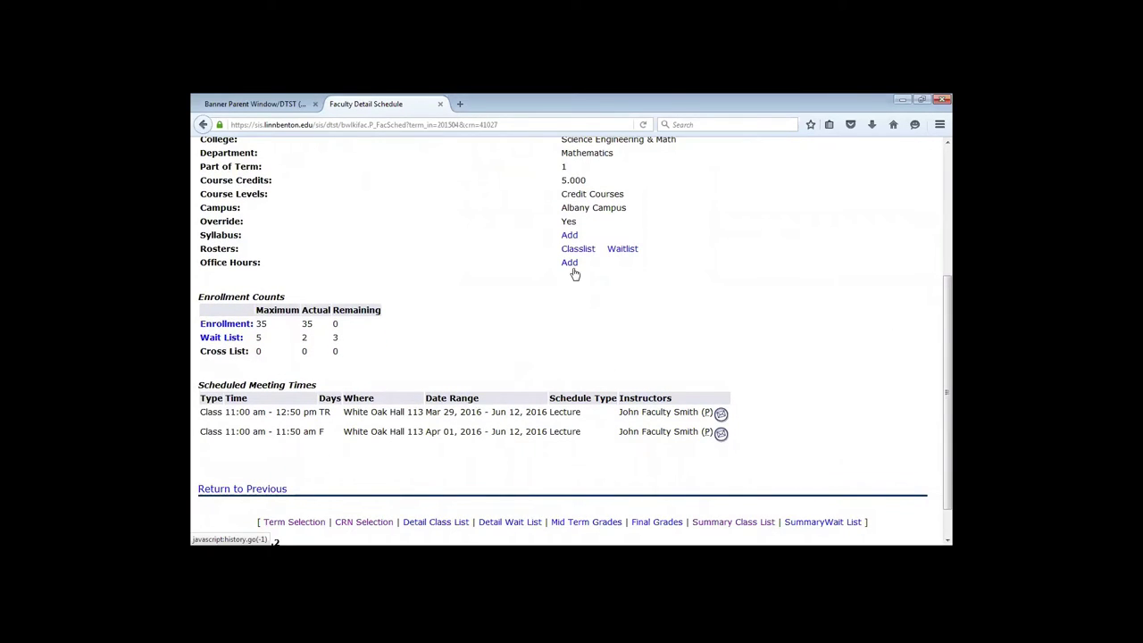
click(243, 490)
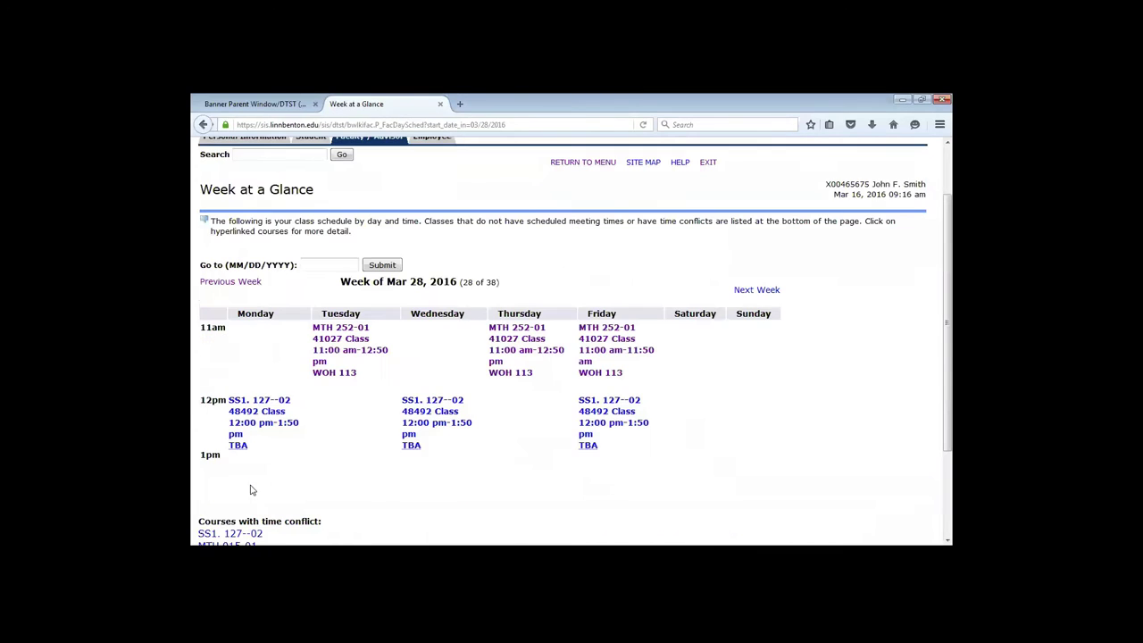
- Open the office hours form for Integral Calculus MTH 252-01 from its Tuesday entry in the weekly schedule
scroll(350, 457, down, 3)
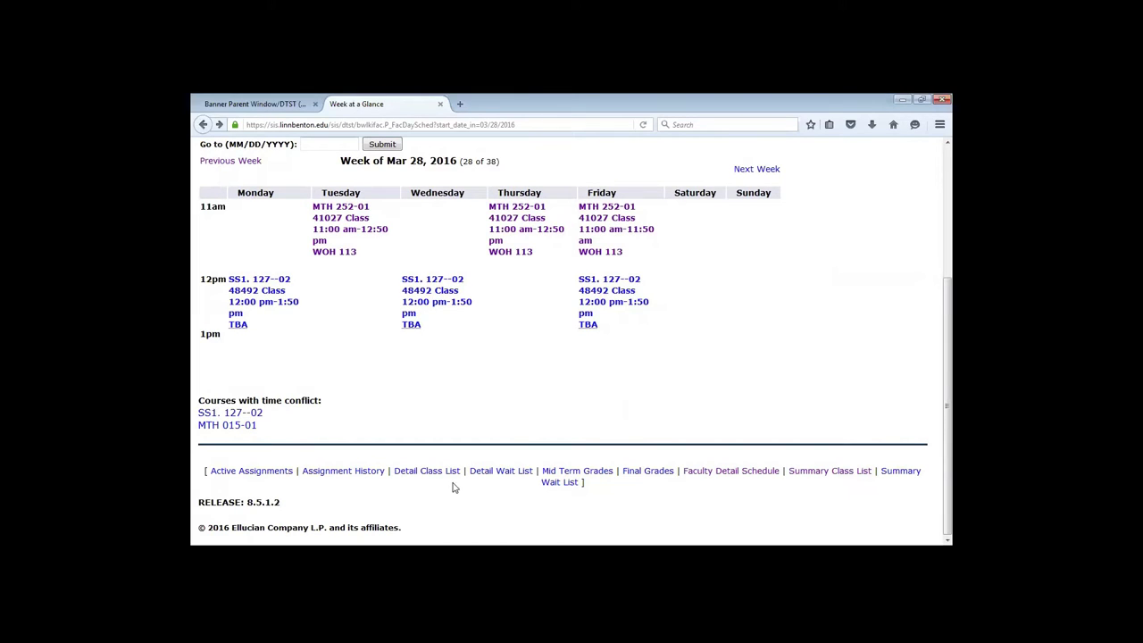
scroll(440, 390, up, 2)
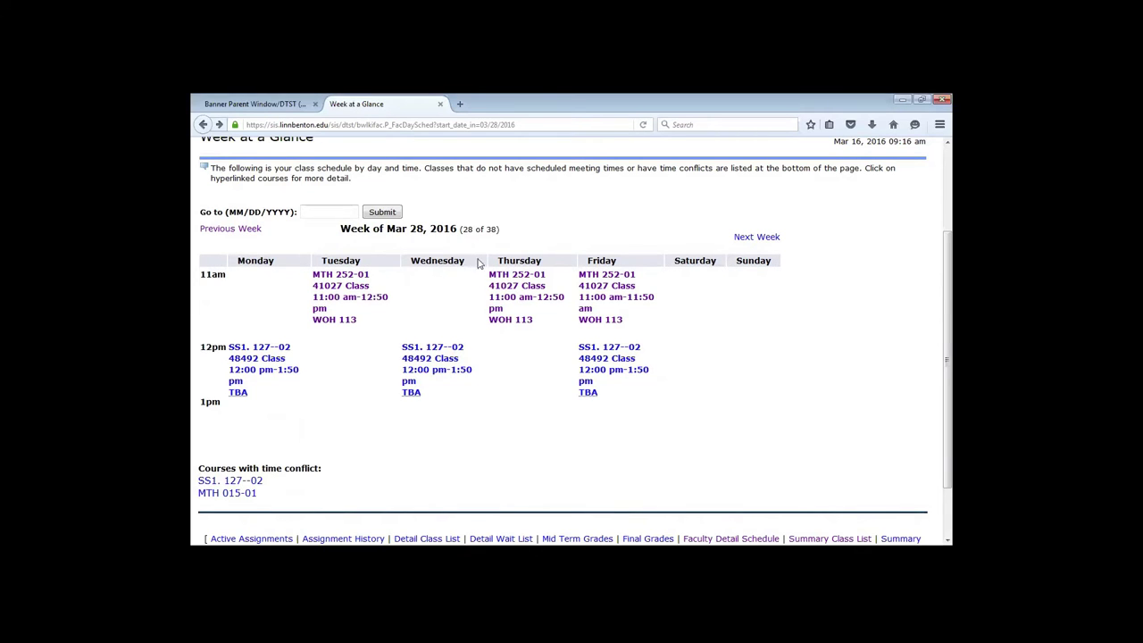
scroll(482, 268, up, 2)
scroll(446, 339, down, 2)
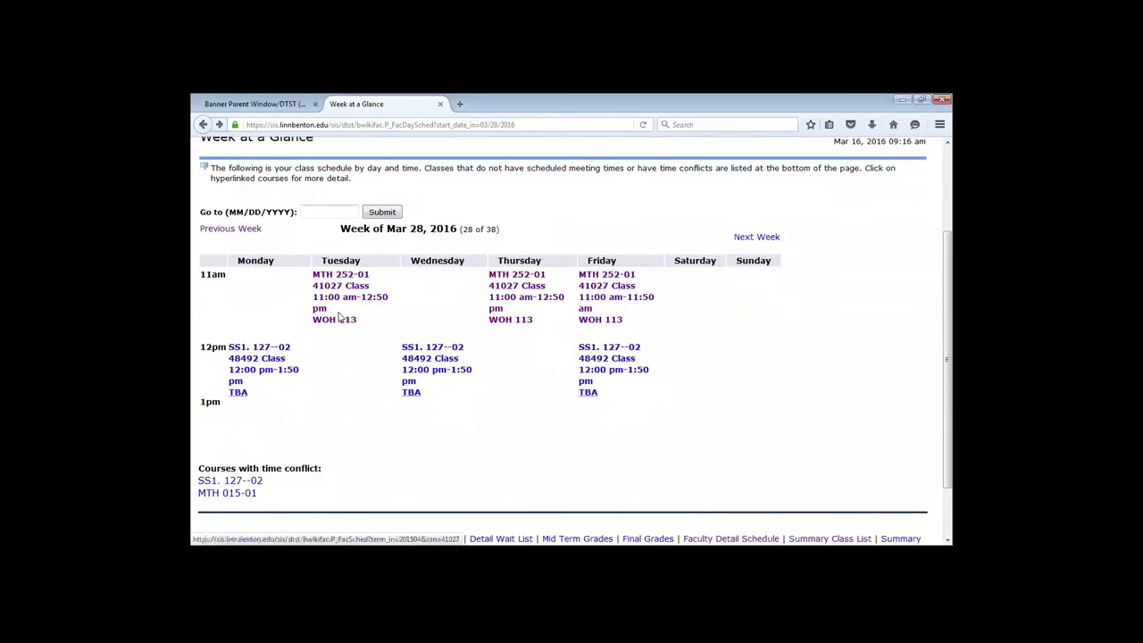
click(339, 316)
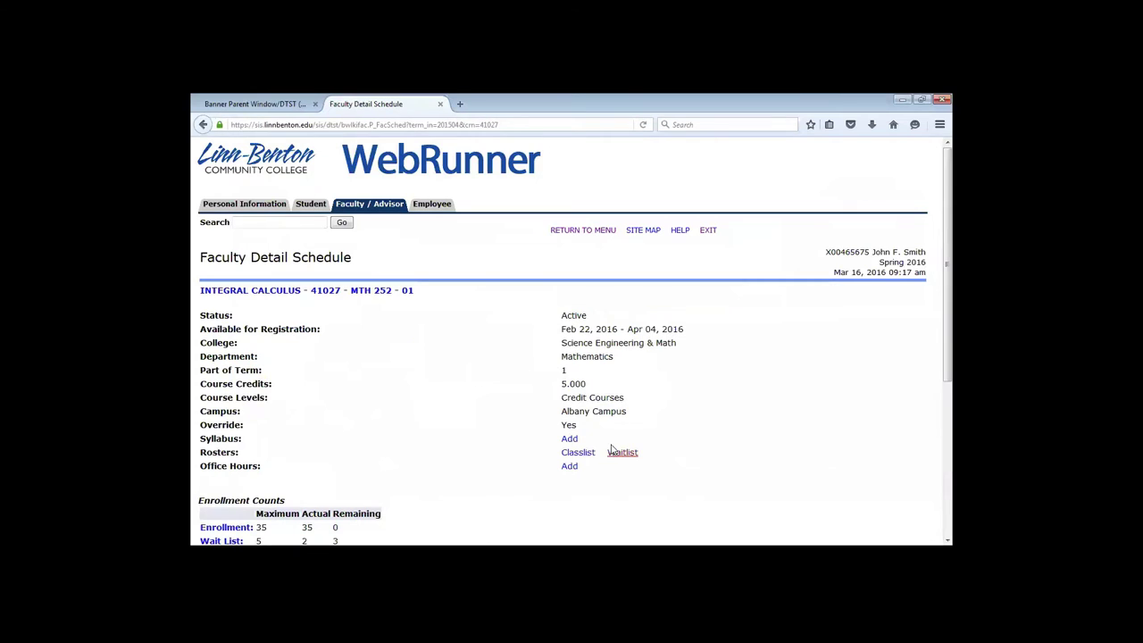
click(571, 467)
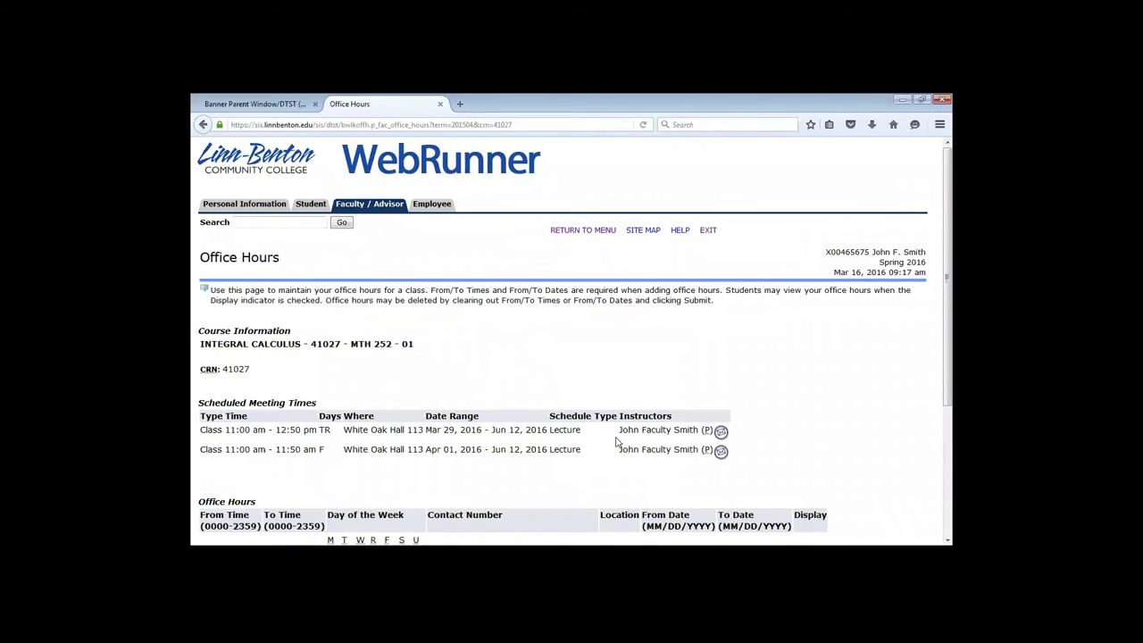
scroll(616, 442, down, 3)
- Set the first office hours row to 0800–0900 on Monday, Wednesday and Friday
click(223, 419)
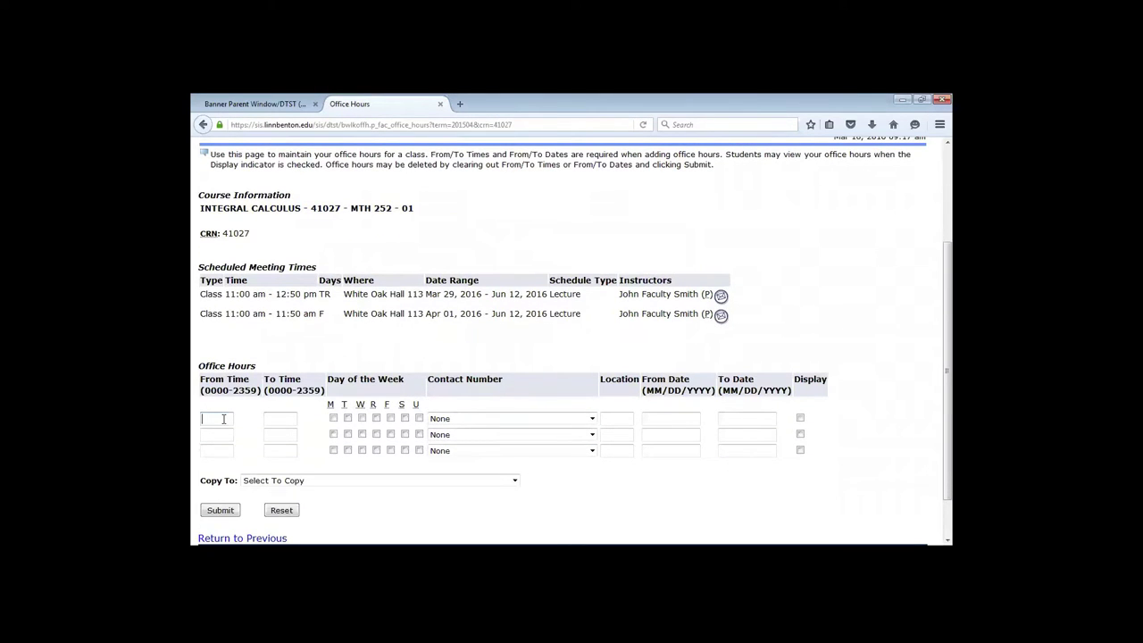
text(0800)
key(Tab)
text(0900)
click(333, 418)
click(362, 418)
click(390, 418)
- Choose the "Mailing, If Not Permanent" contact number and enter CC110 as the office hours location
click(589, 418)
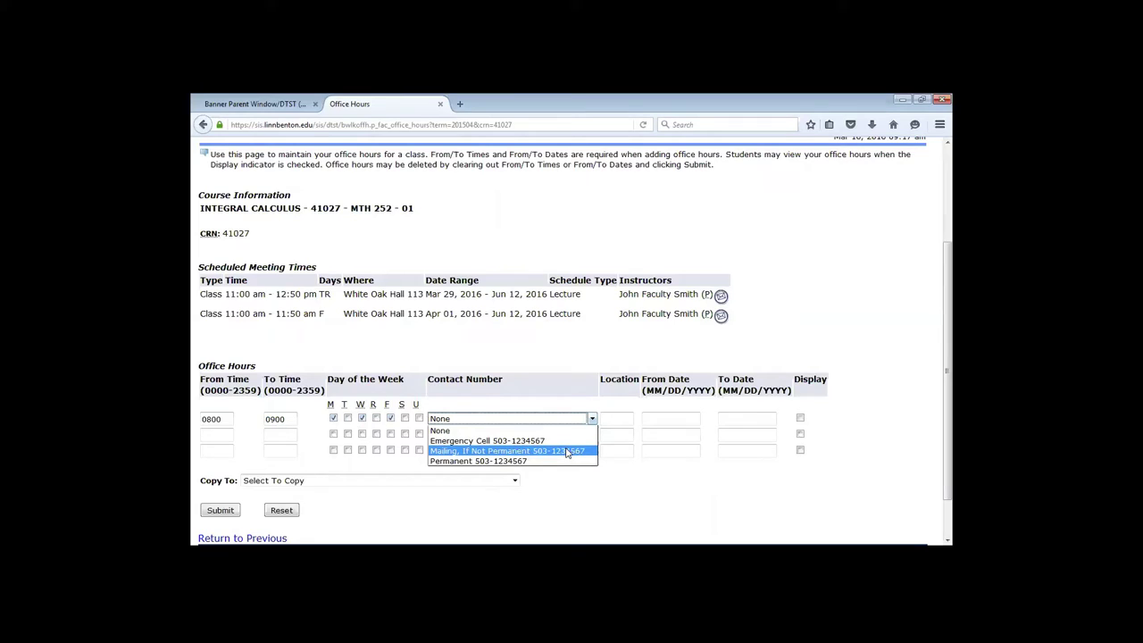
click(554, 451)
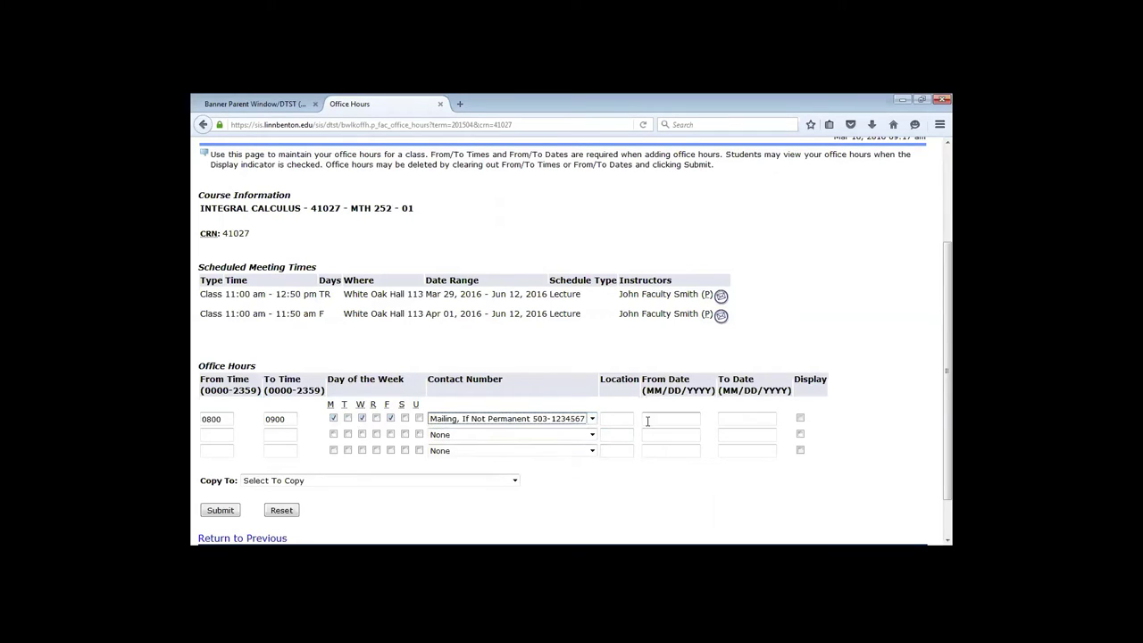
click(623, 418)
text(CC110)
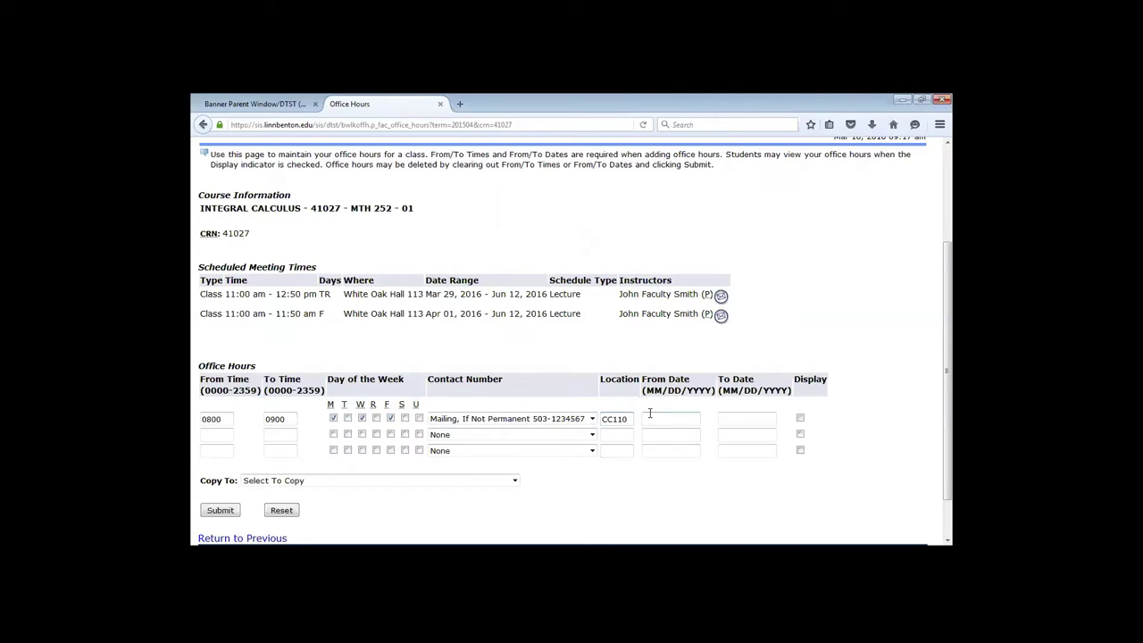
- Set the office hours dates from 03/01/2016 to 04/01/2016, enable their display to students, and submit the form
click(650, 417)
text(03/01/2016)
key(Tab)
text(0)
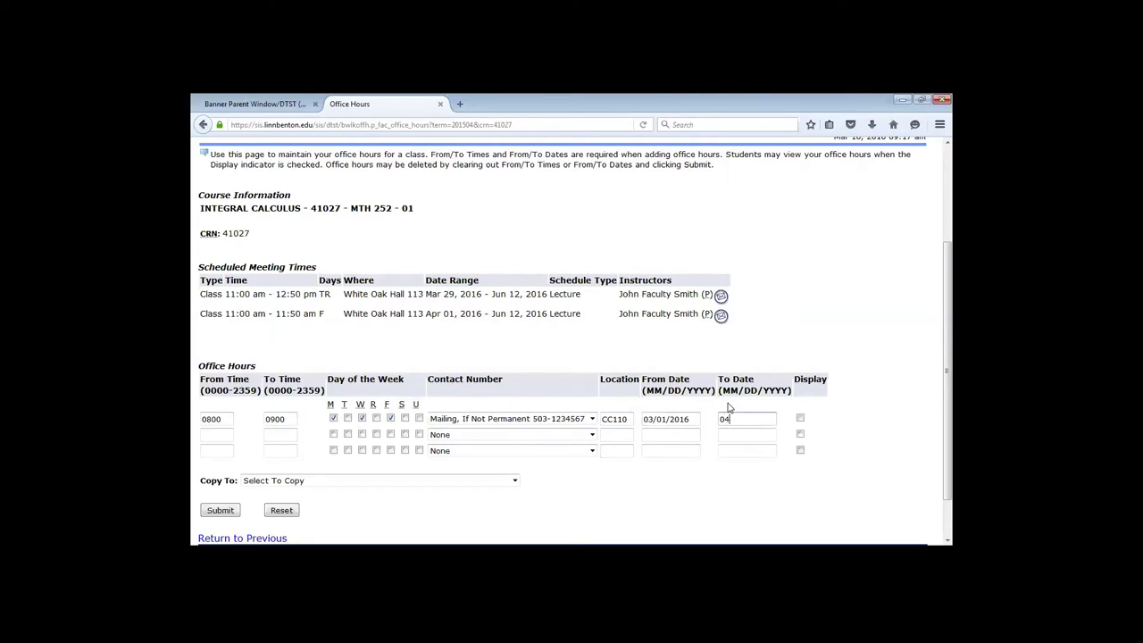
text(4/01/2016)
click(800, 419)
click(227, 512)
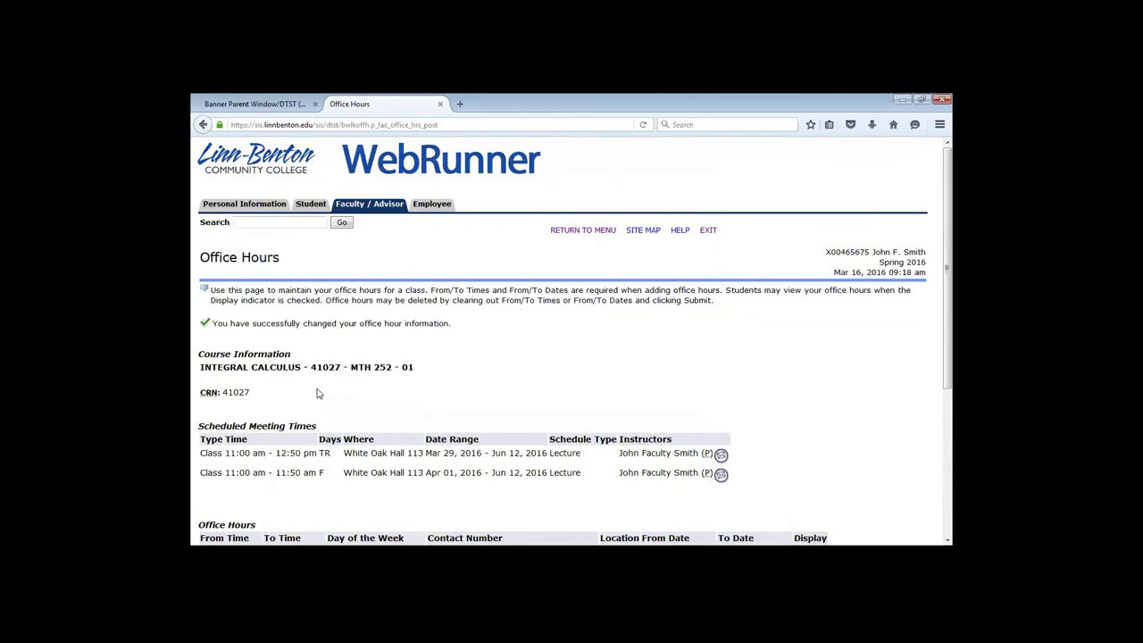
- Return to the faculty menu and reopen Week at a Glance to review the classes for the week of Mar 14, 2016
click(608, 231)
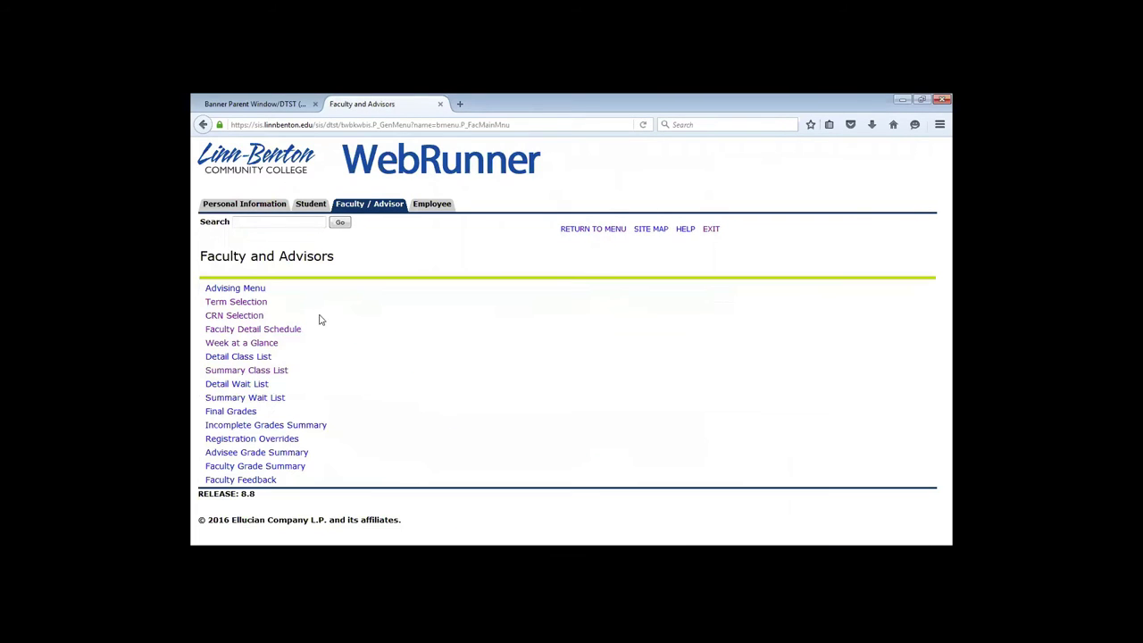
click(275, 347)
scroll(696, 413, down, 3)
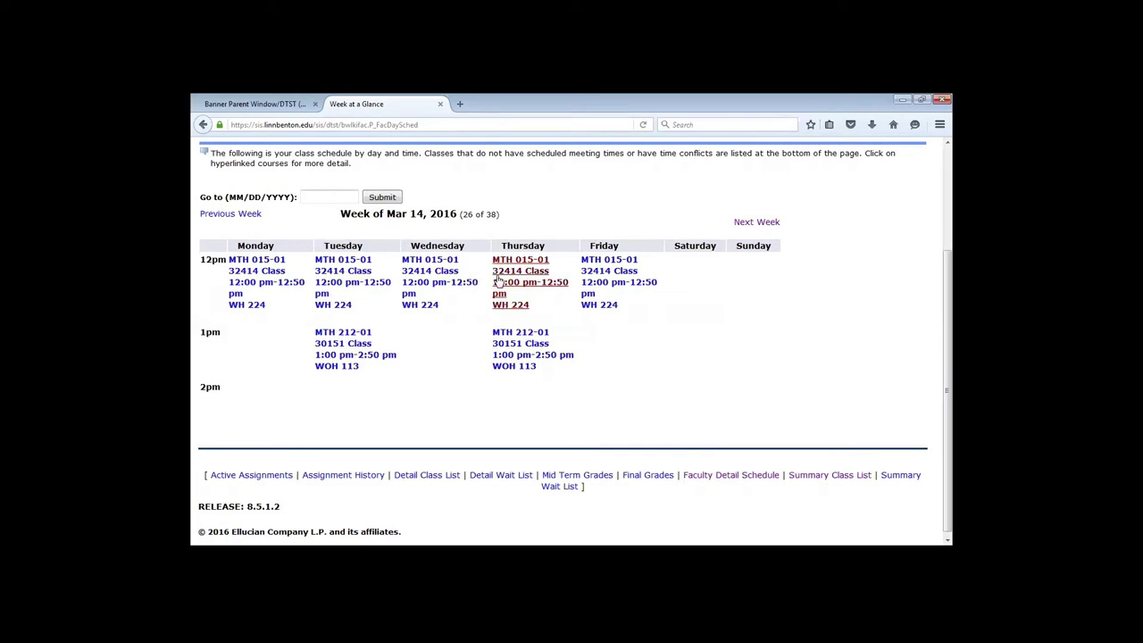
scroll(540, 241, up, 3)
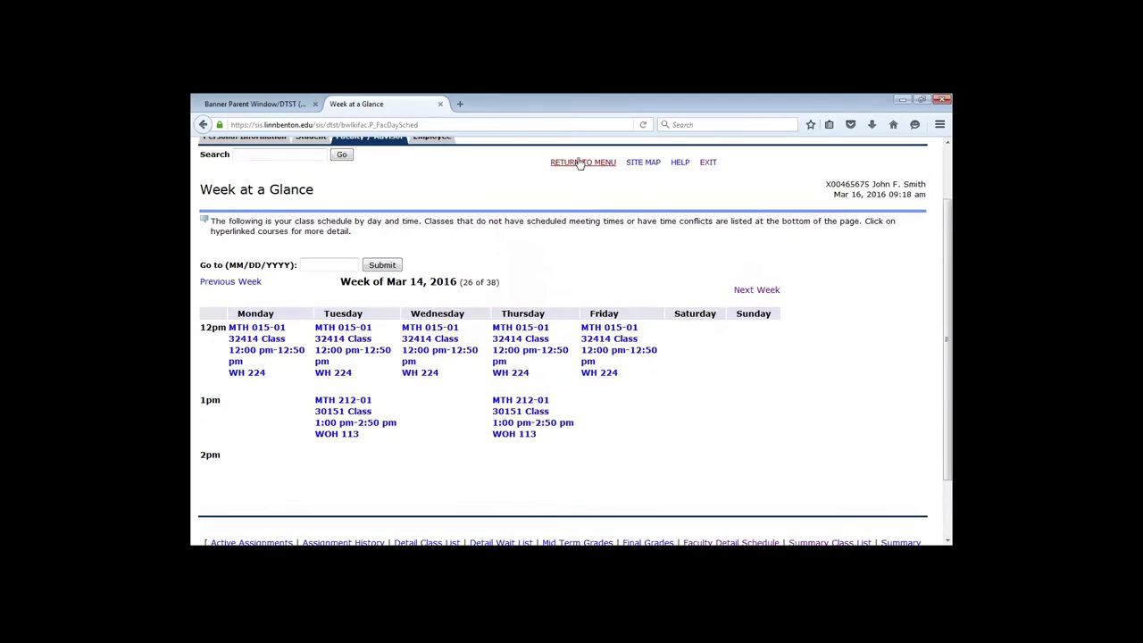
- Open the Detail Class List from the faculty menu and examine the enrollment counts and each student's registration and program details
click(581, 165)
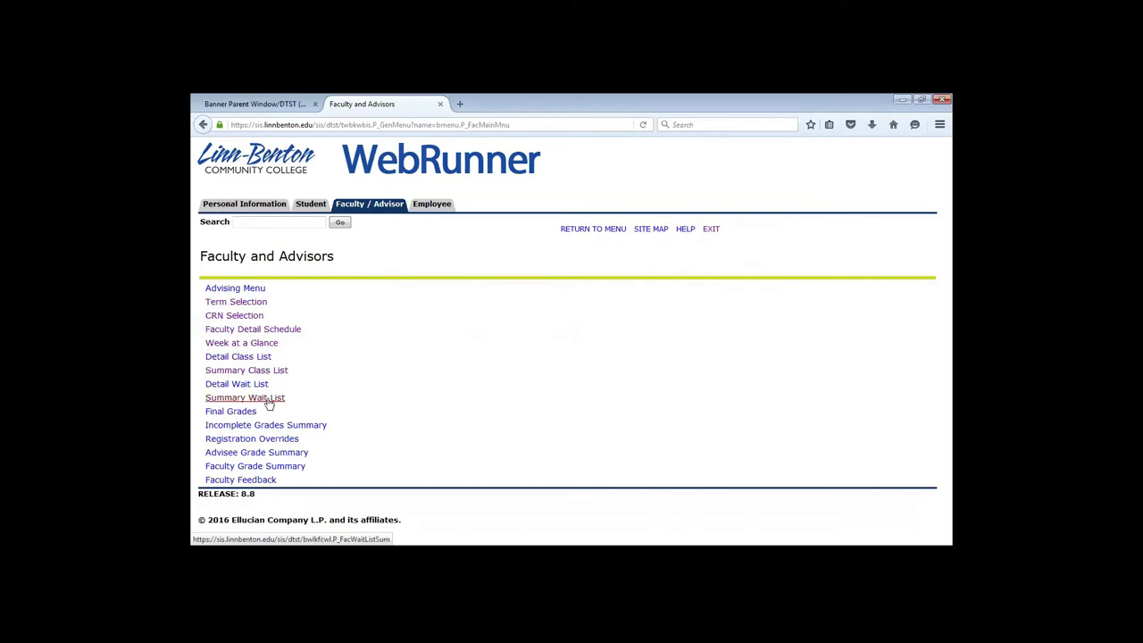
click(248, 357)
scroll(487, 403, down, 5)
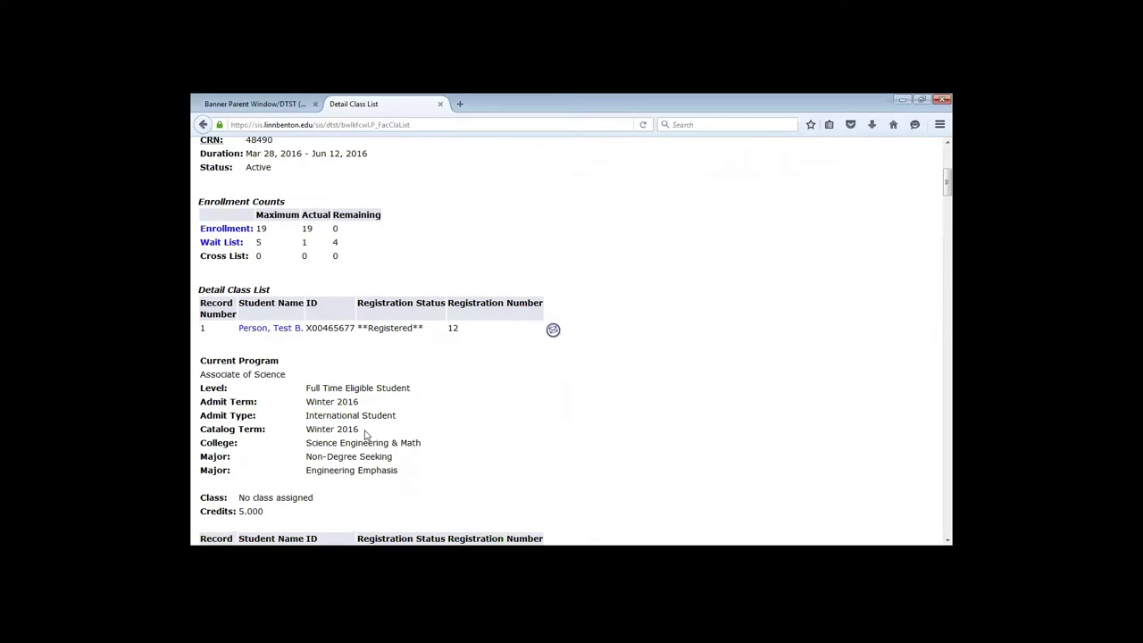
scroll(372, 456, down, 2)
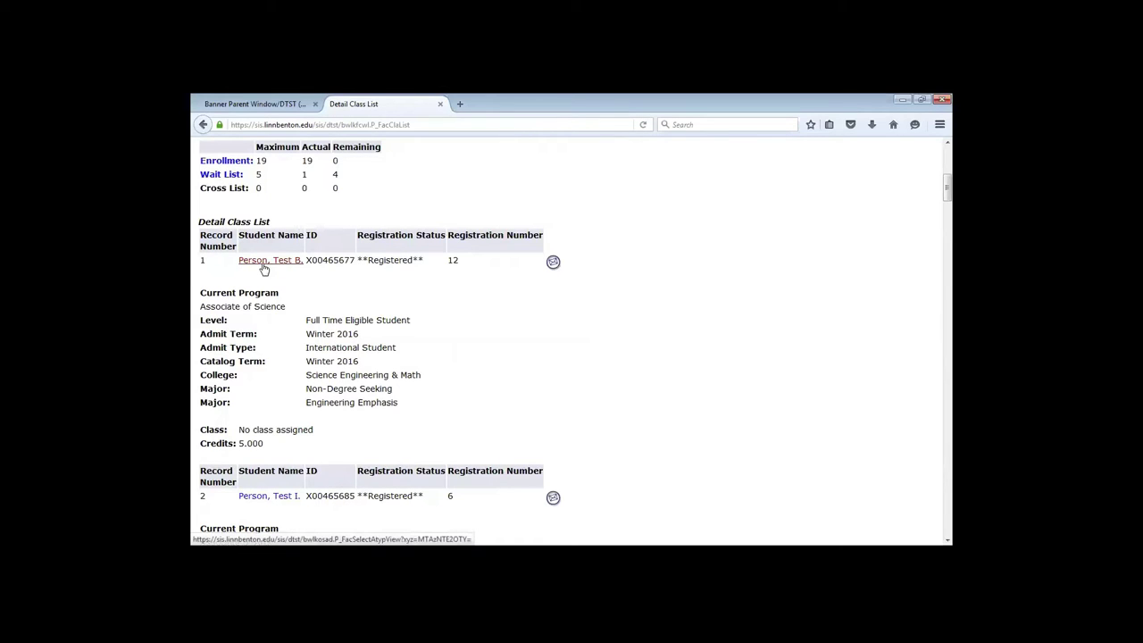
scroll(347, 395, down, 5)
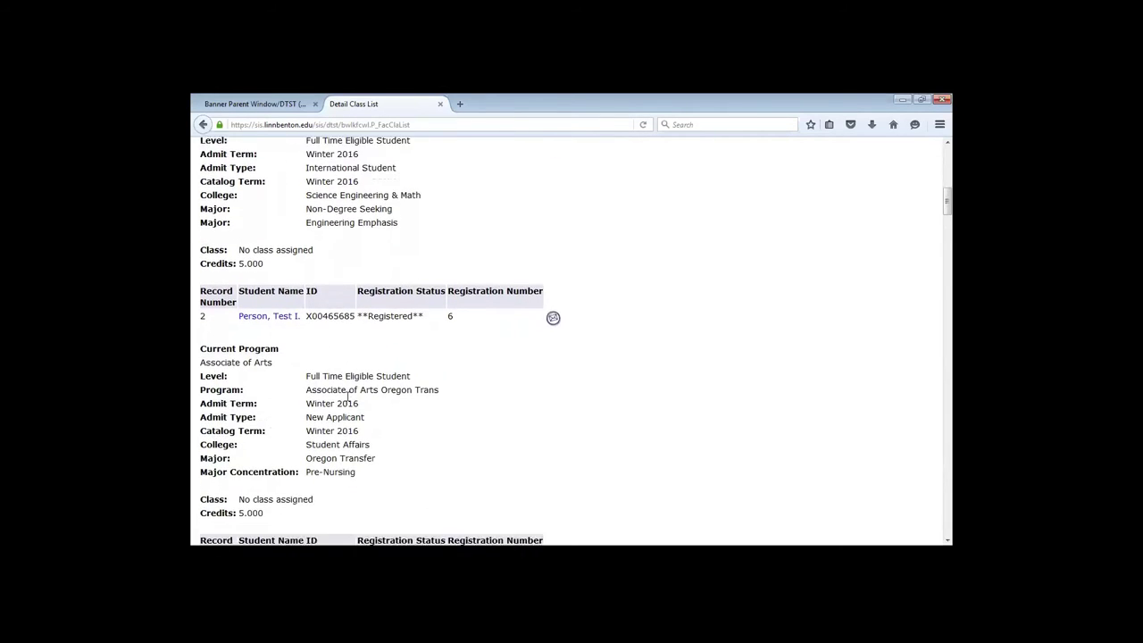
scroll(348, 396, down, 4)
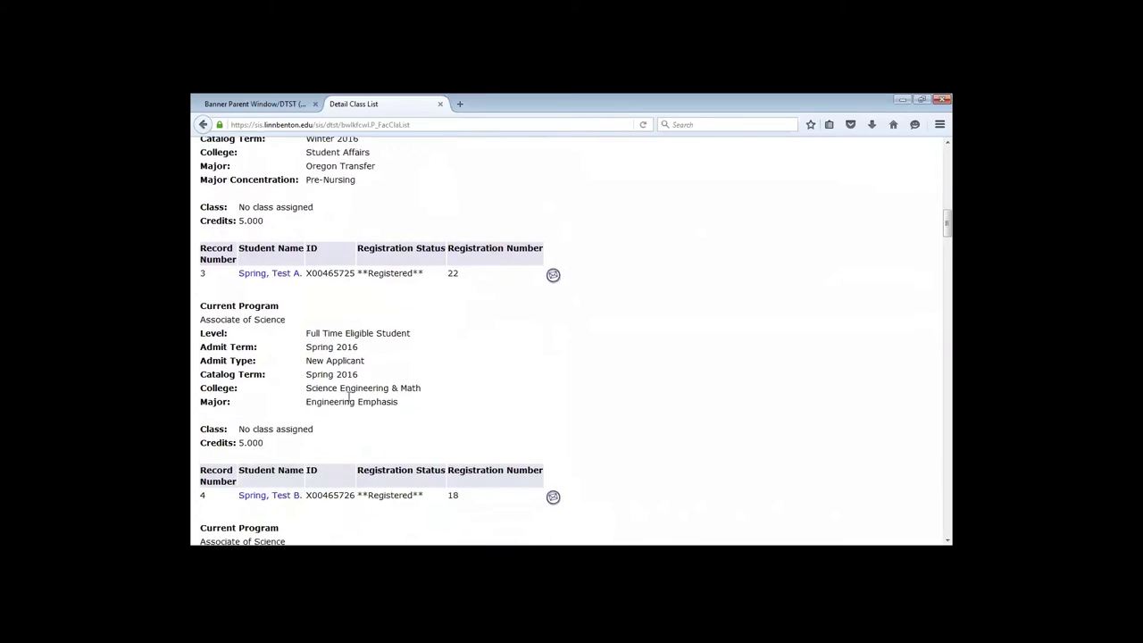
scroll(352, 465, down, 3)
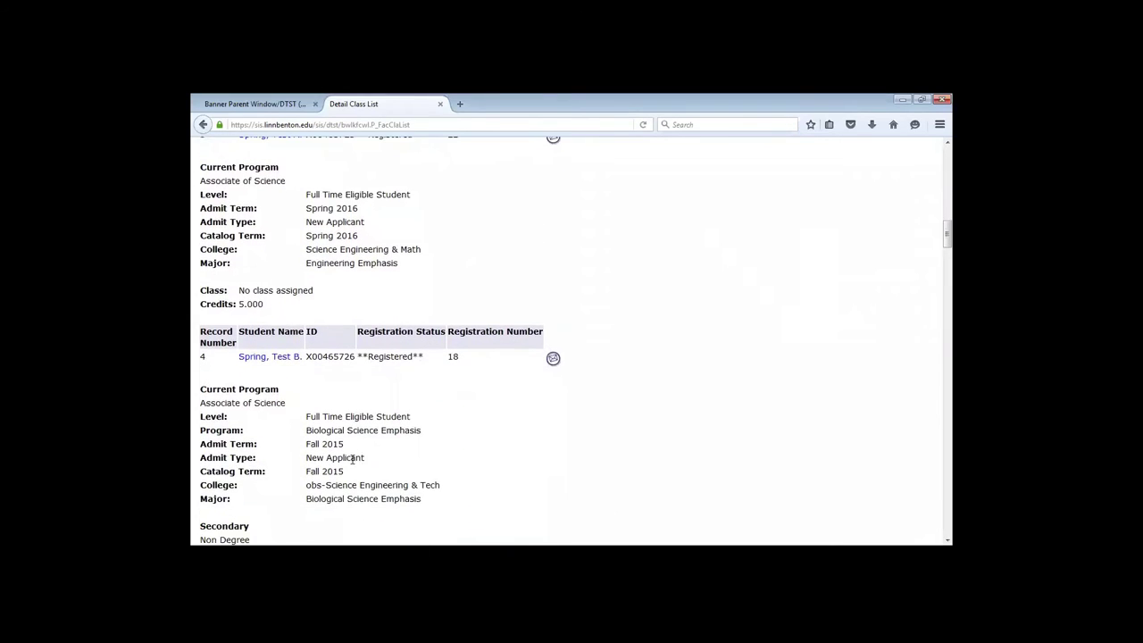
scroll(353, 326, up, 8)
scroll(335, 312, up, 4)
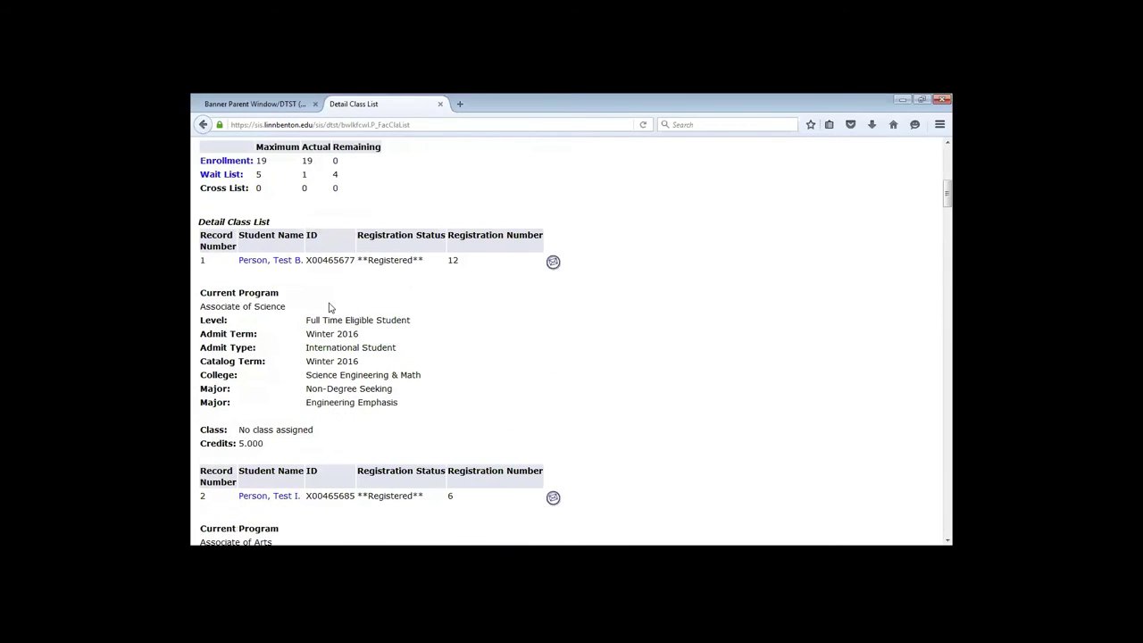
- View the first listed student's addresses, phones and e-mail address, and go back to the faculty menu
click(267, 260)
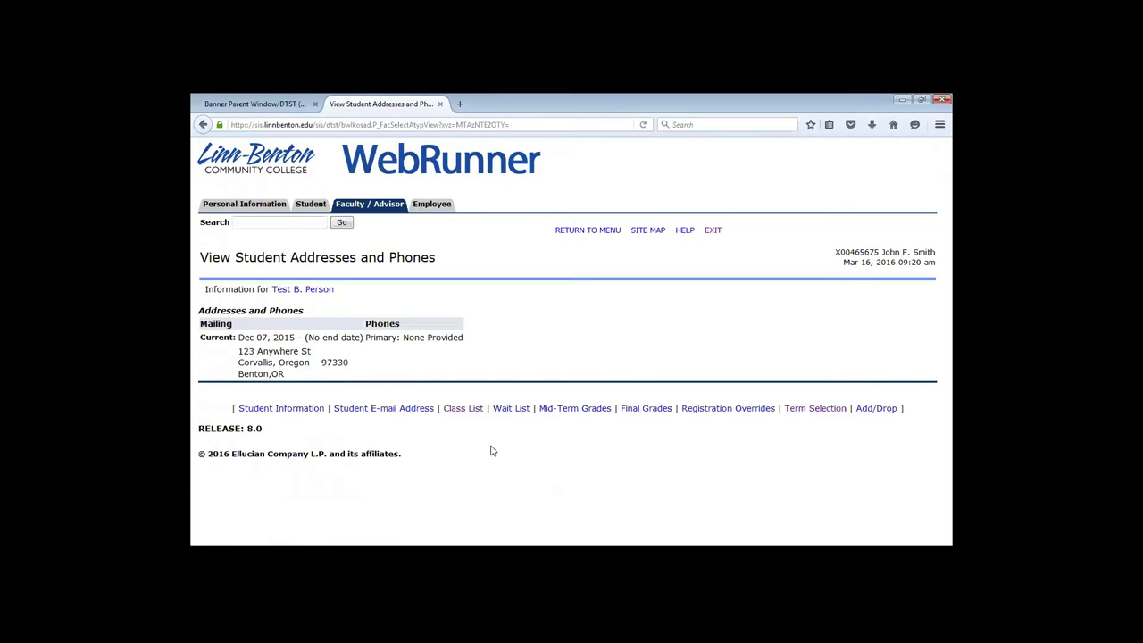
click(407, 409)
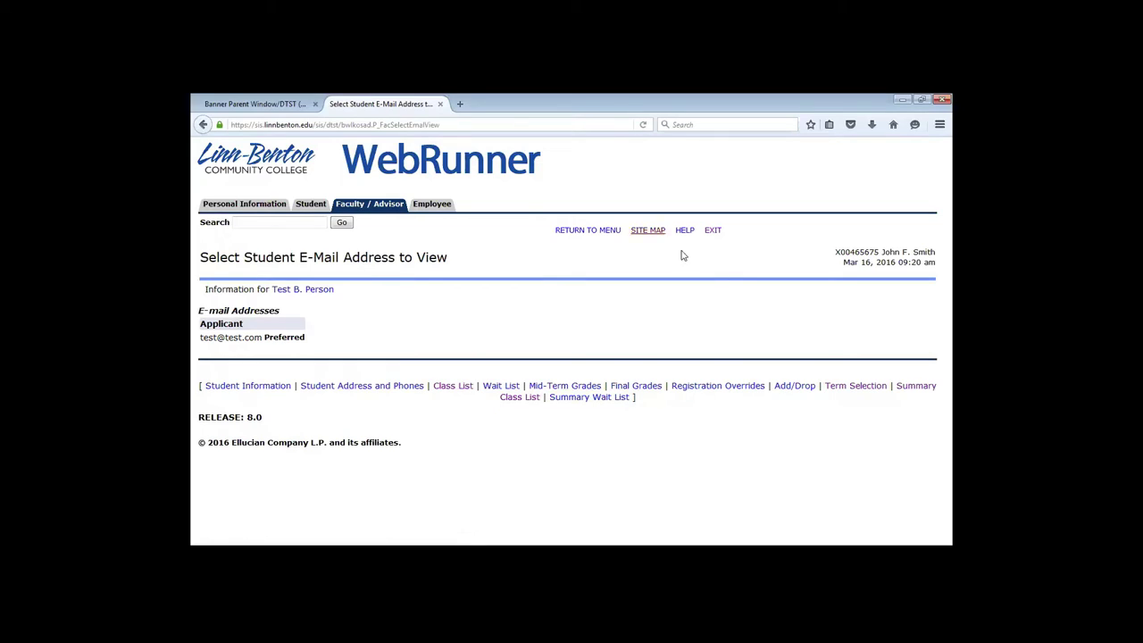
click(388, 208)
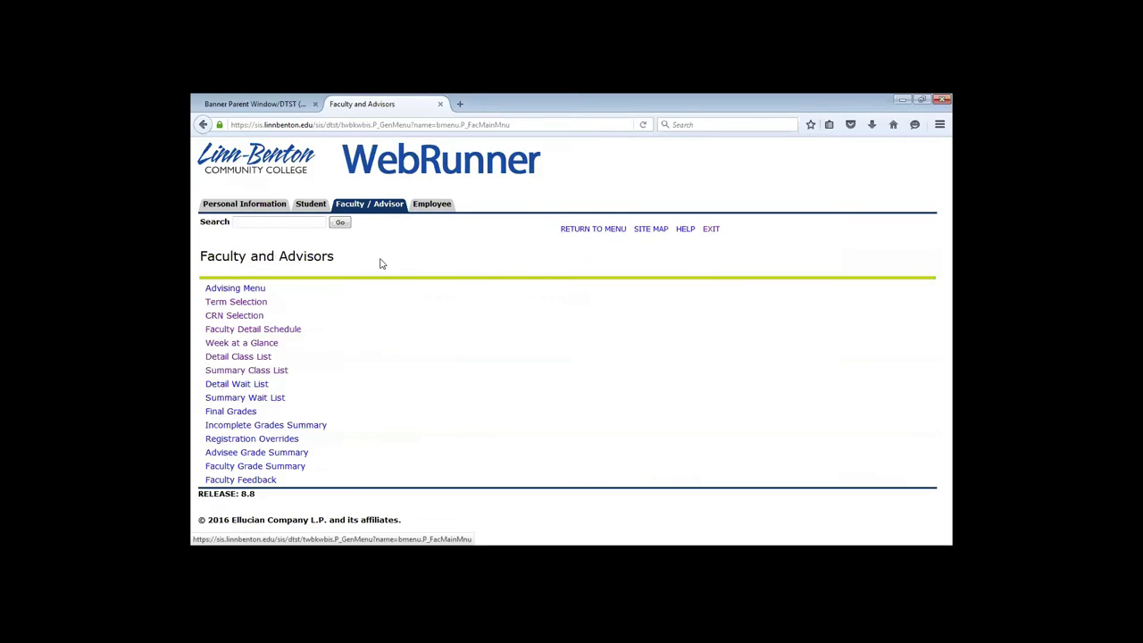
- Open the Summary Class List for Math Fast Track MTH 015 01 and review its student roster
click(264, 370)
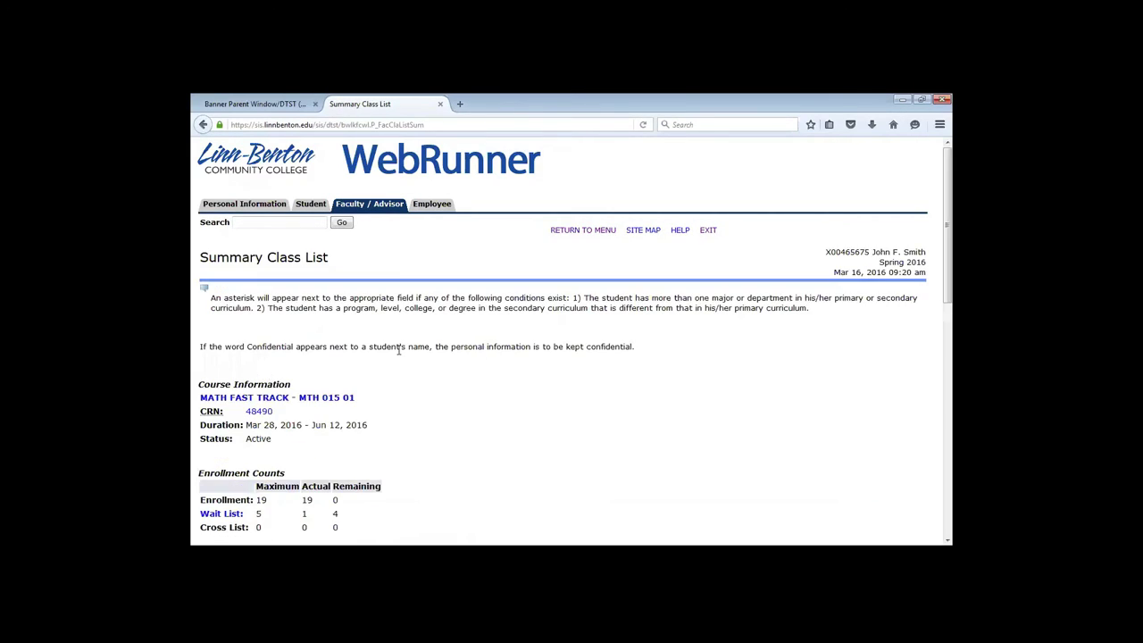
scroll(401, 387, down, 5)
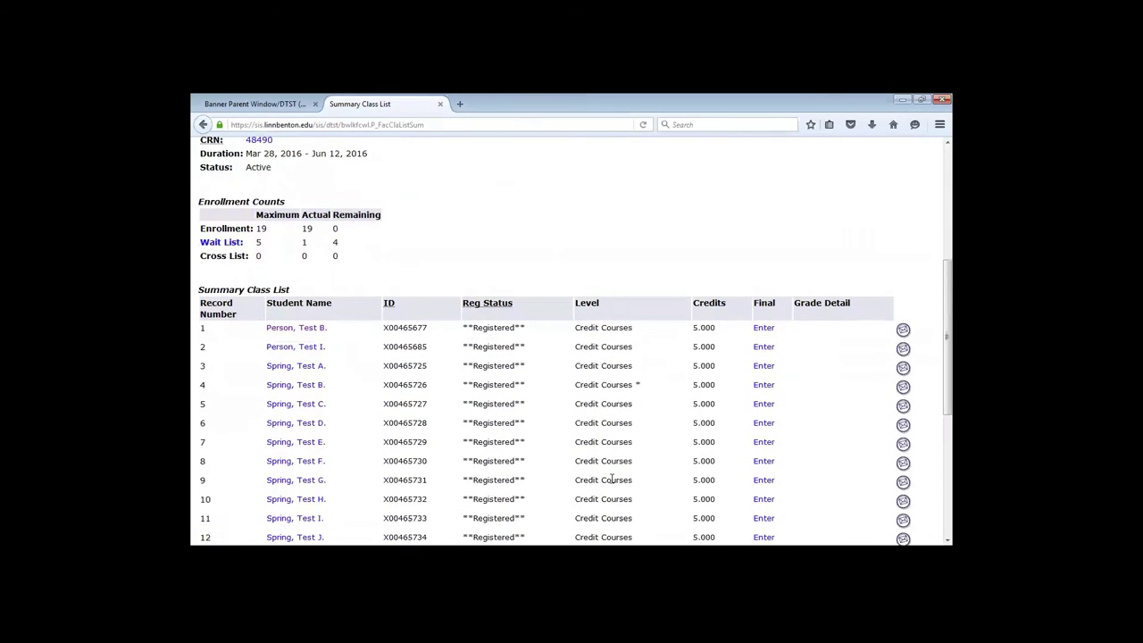
scroll(583, 469, down, 1)
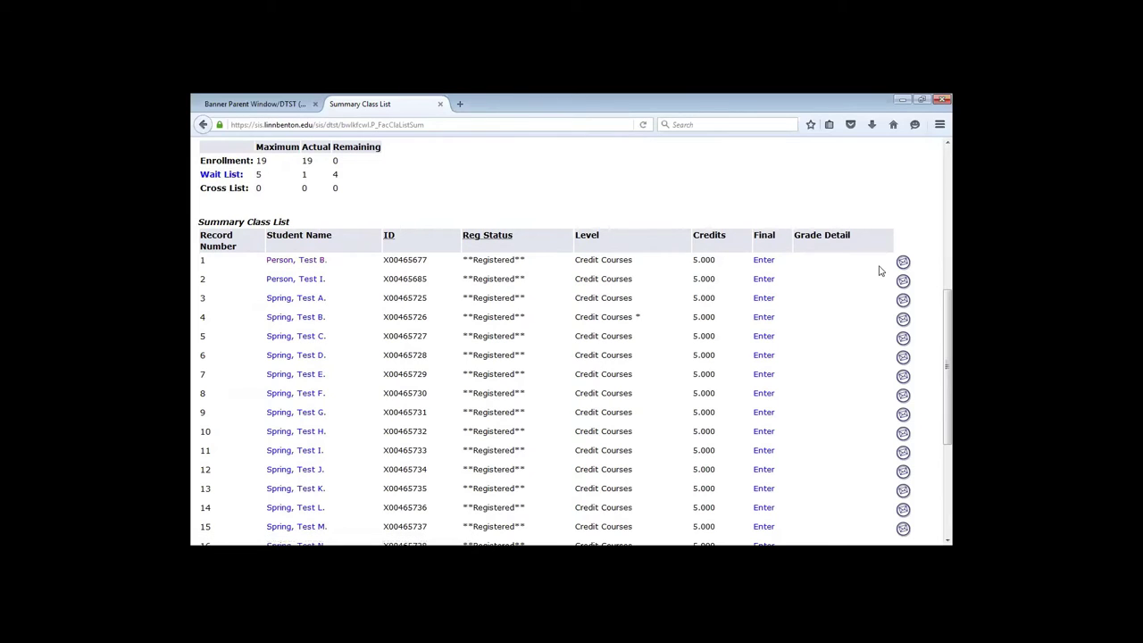
- Review the rest of the Summary Class List, including the final grade and e-mail links, and return to the faculty menu
scroll(850, 268, down, 3)
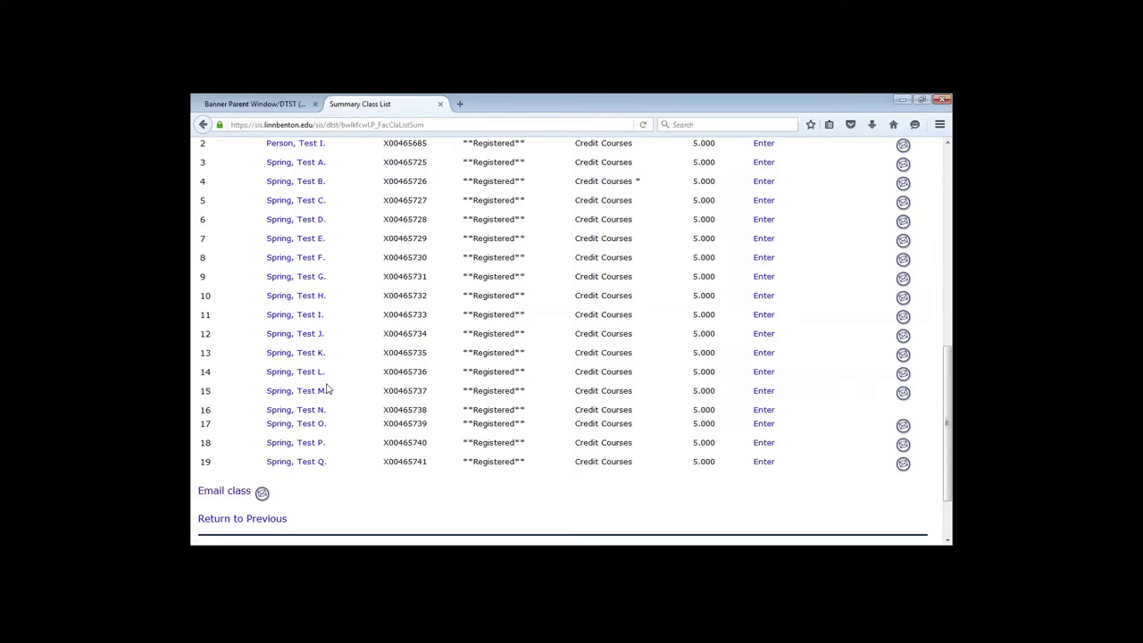
scroll(618, 459, up, 1)
scroll(618, 459, up, 3)
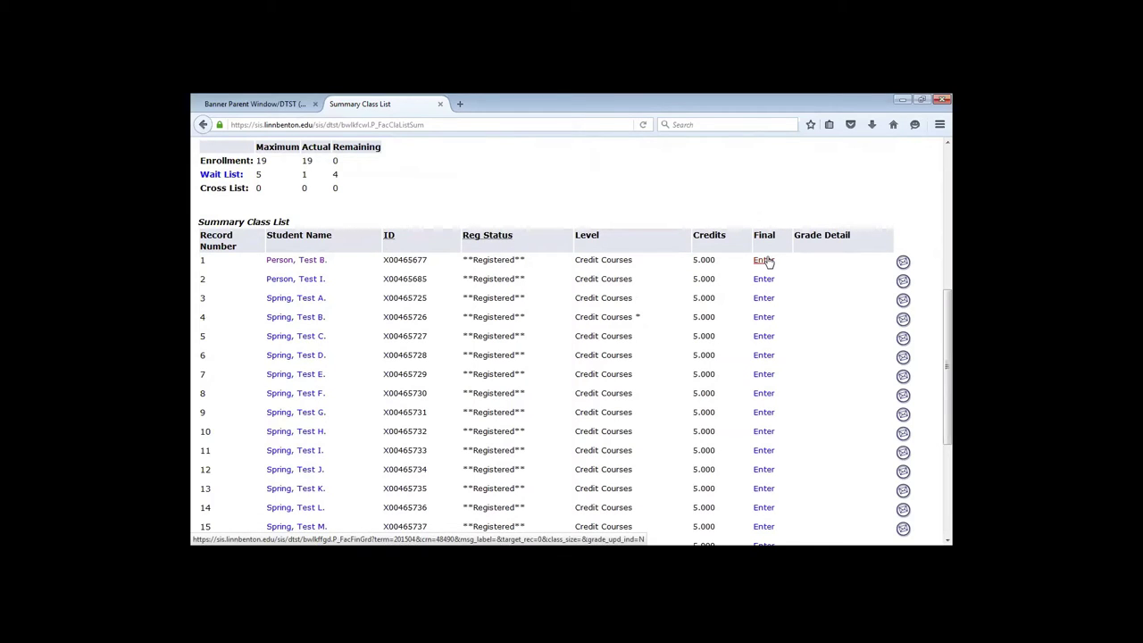
scroll(598, 256, up, 5)
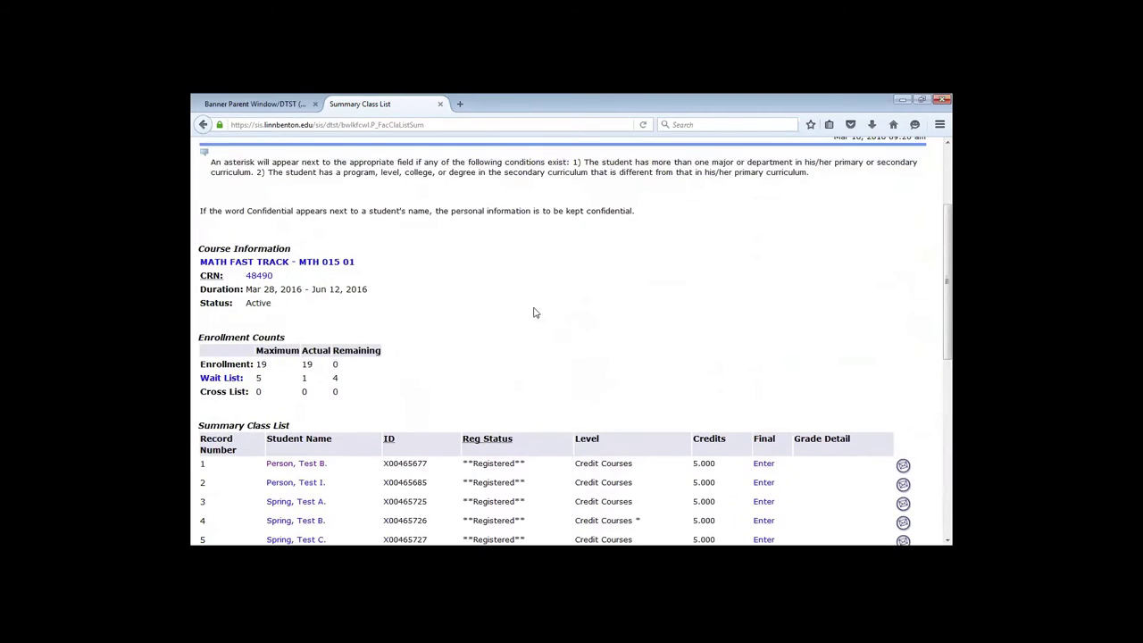
scroll(416, 273, up, 2)
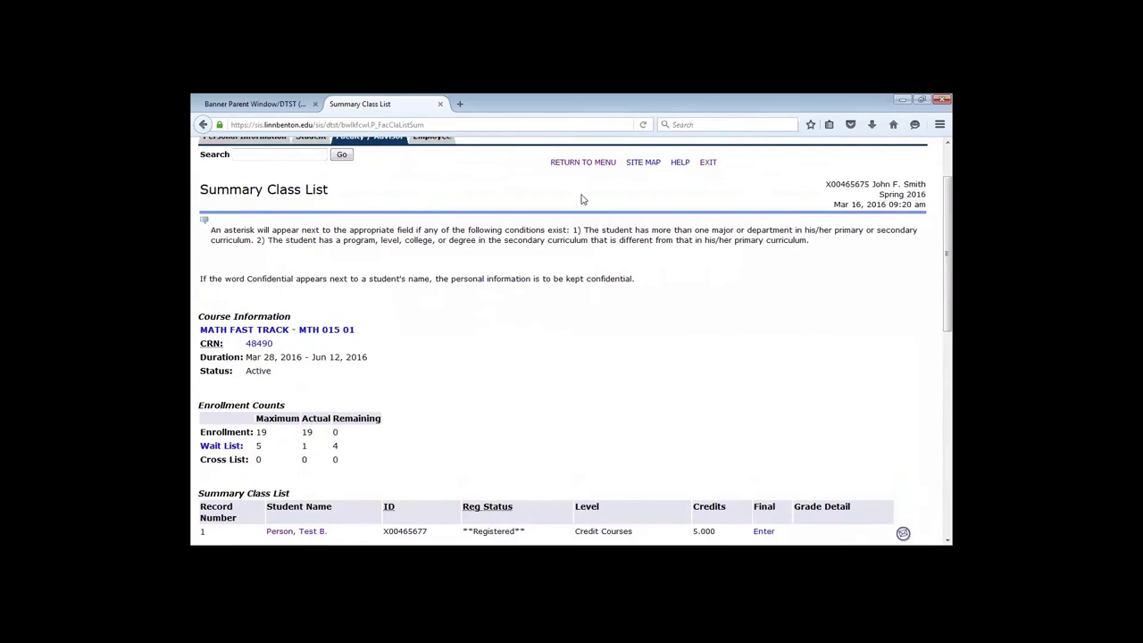
click(582, 163)
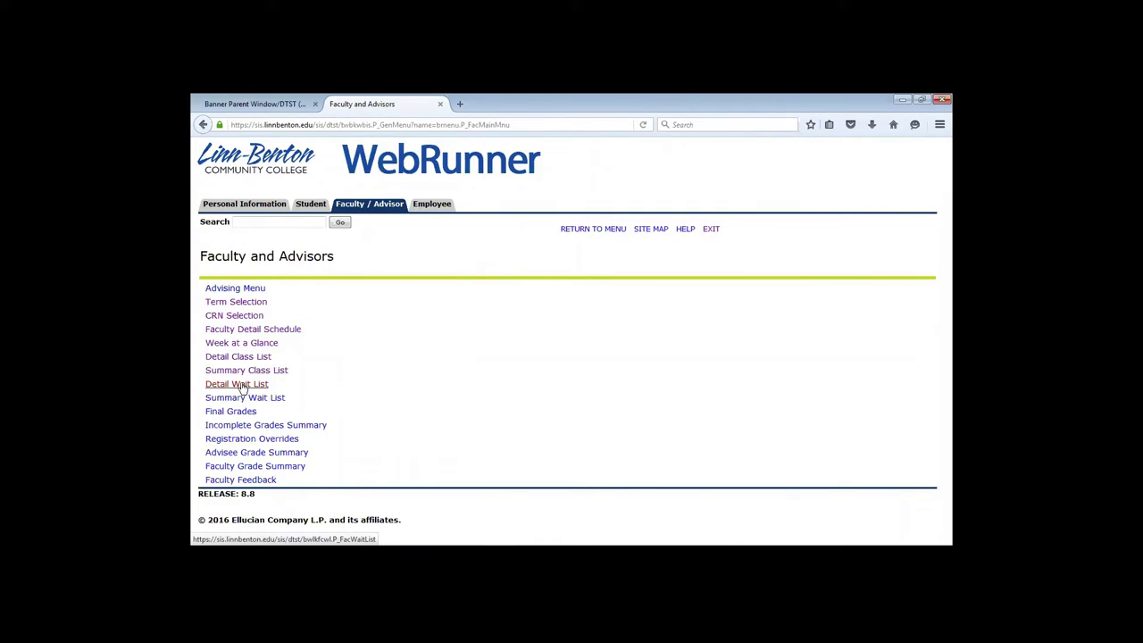
- Open the Detail Wait List, examine the wait list counts, the wait-listed student's program details and the e-mail options, and return to the faculty menu
click(258, 383)
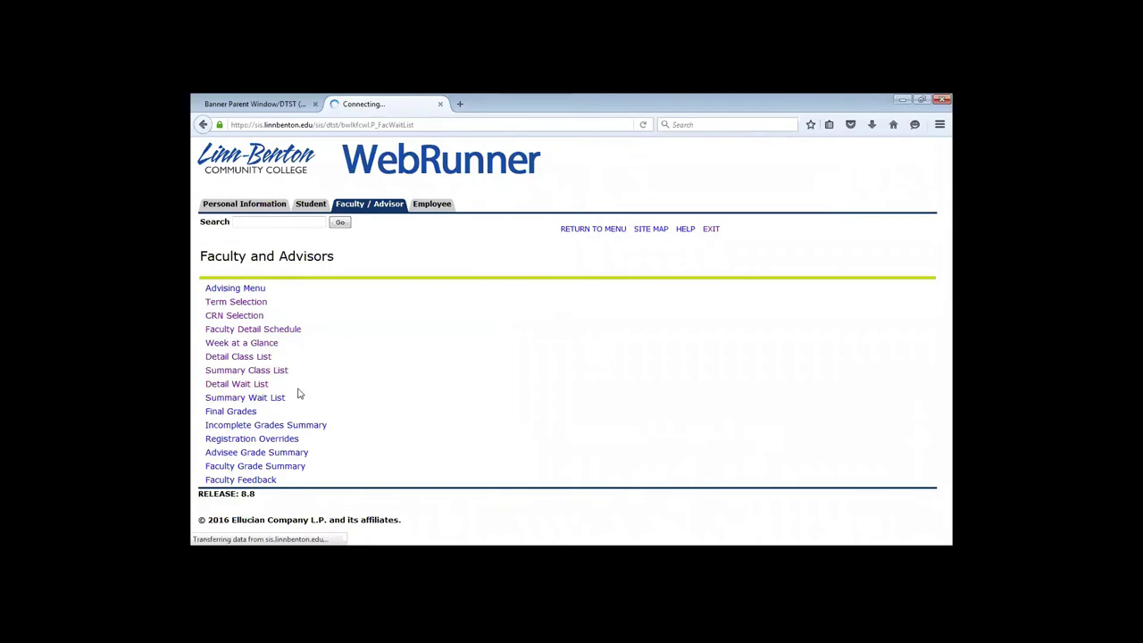
scroll(446, 419, down, 4)
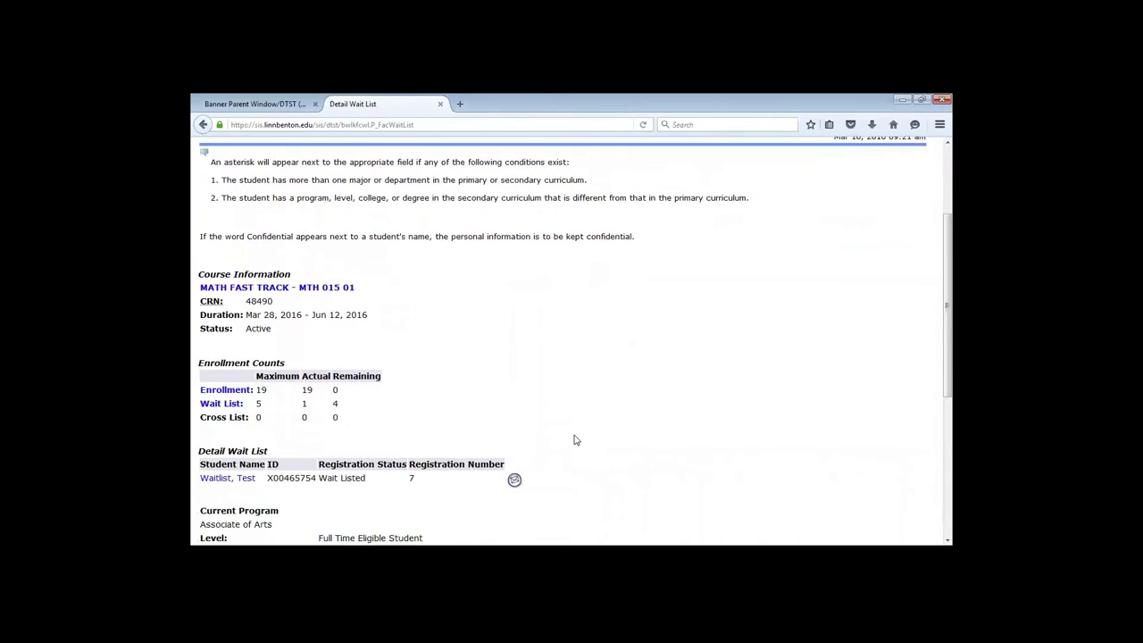
scroll(576, 440, down, 1)
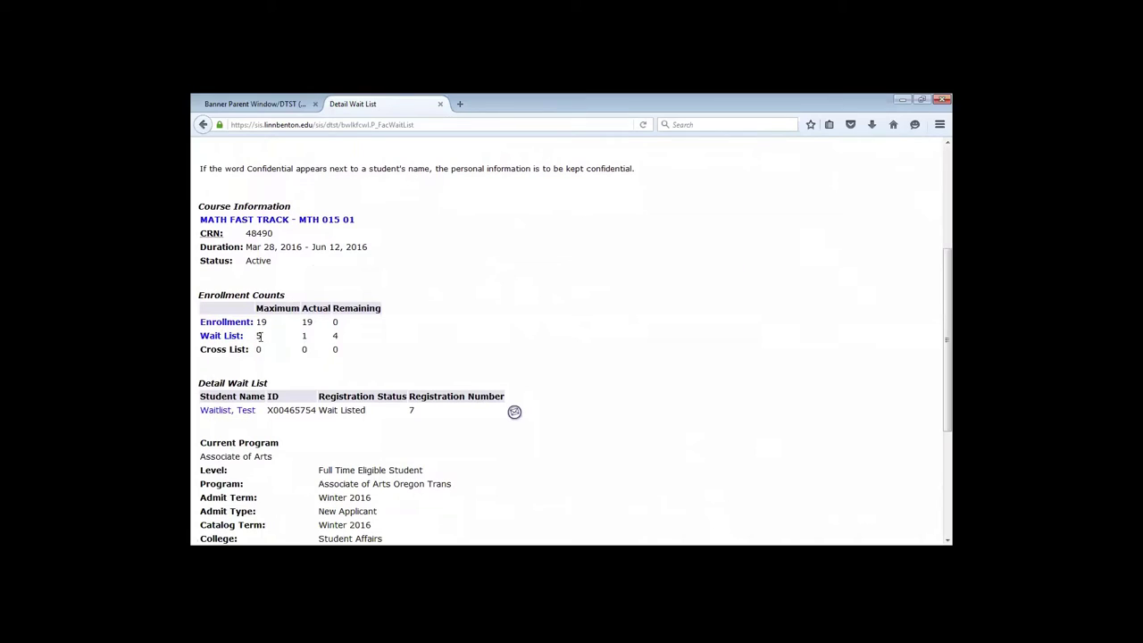
double_click(305, 335)
scroll(383, 461, down, 3)
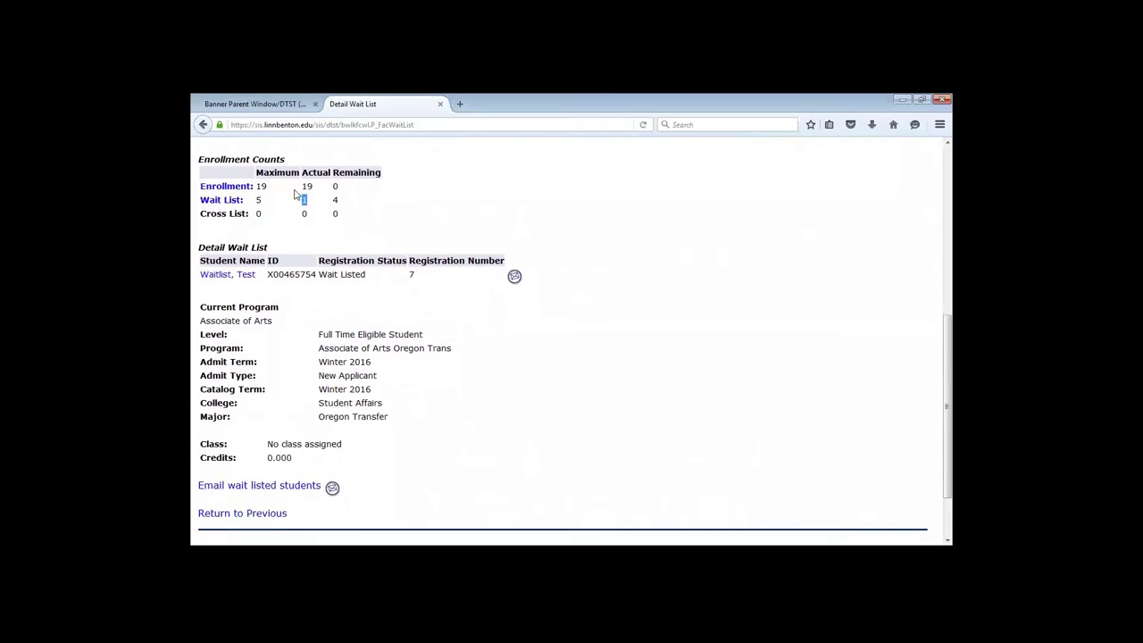
click(266, 187)
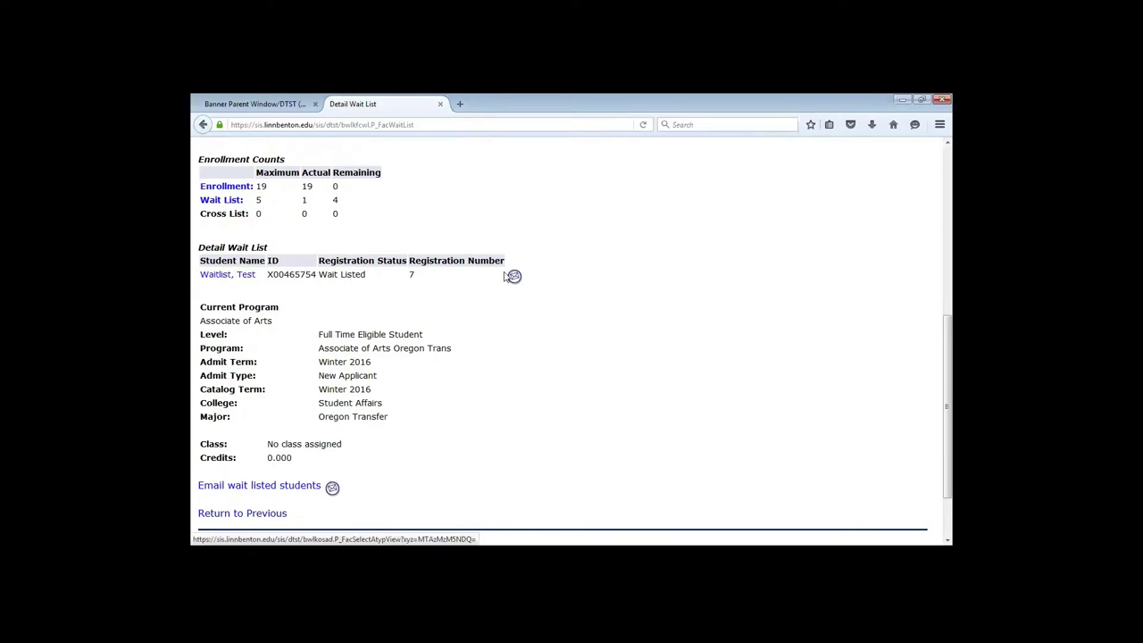
click(301, 492)
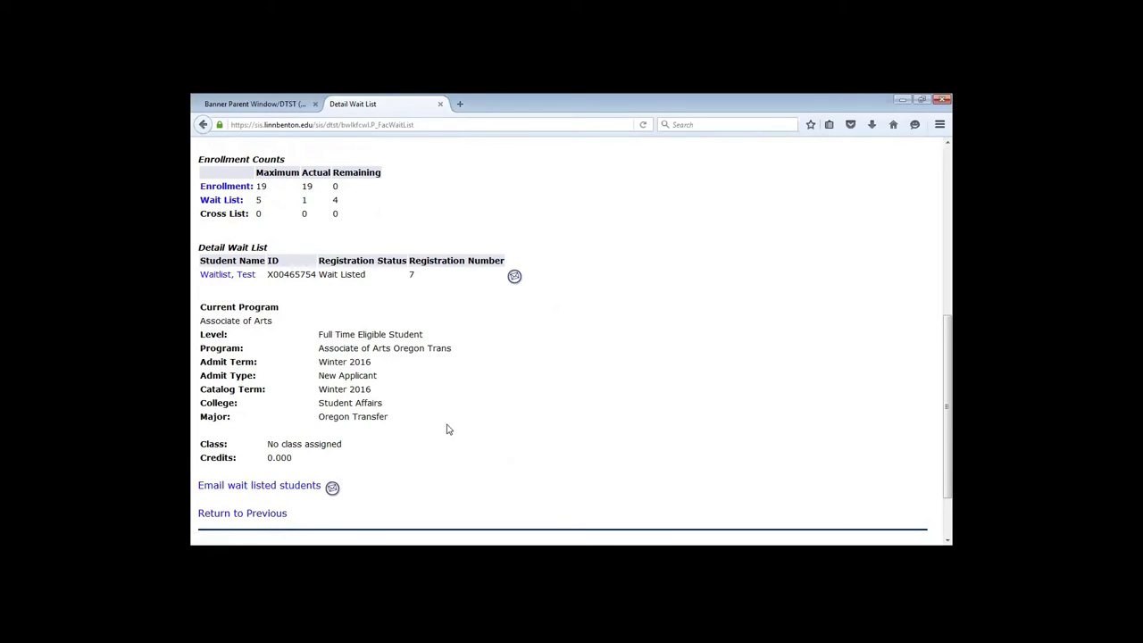
scroll(536, 402, up, 5)
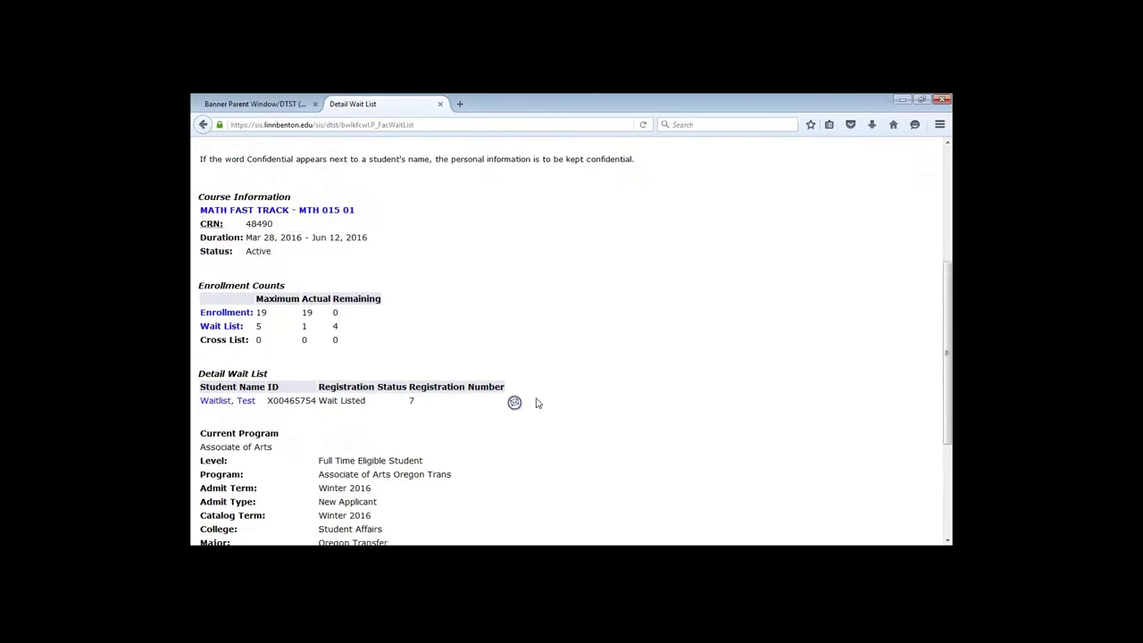
click(585, 231)
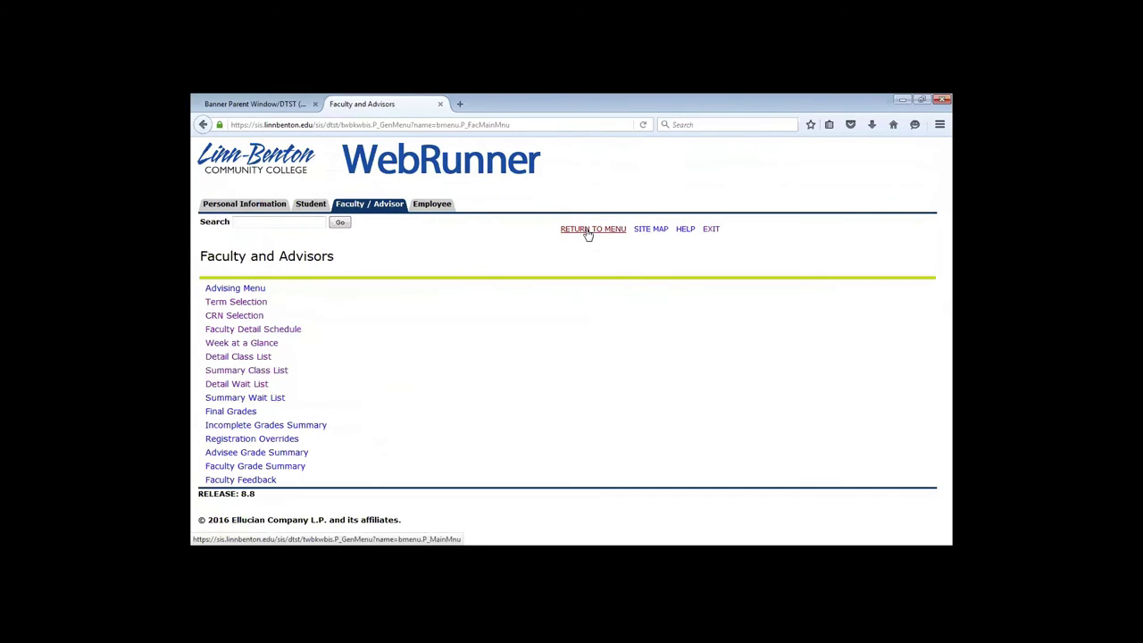
- Open the Summary Wait List, review the wait-listed student's entry, and return to the faculty menu
click(257, 401)
scroll(515, 426, down, 5)
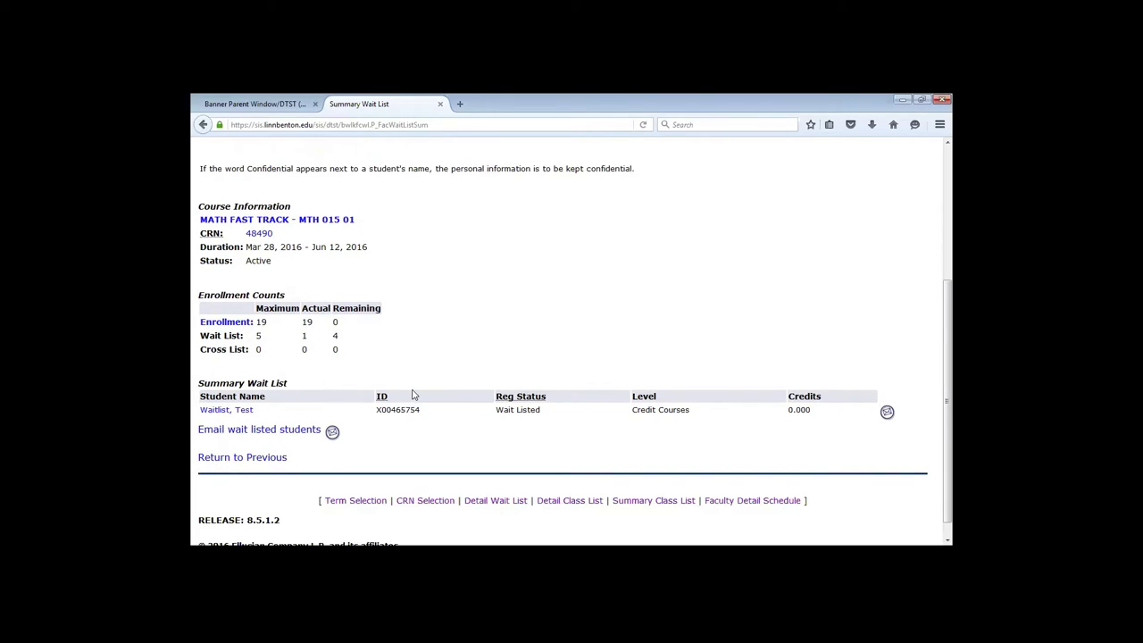
scroll(517, 393, up, 5)
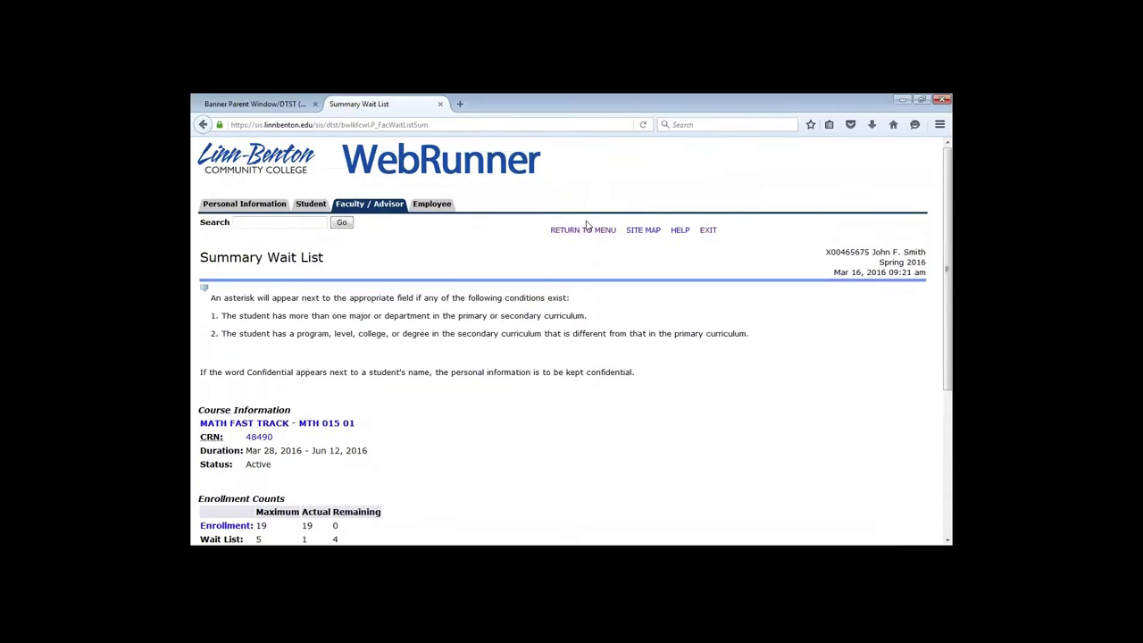
click(586, 228)
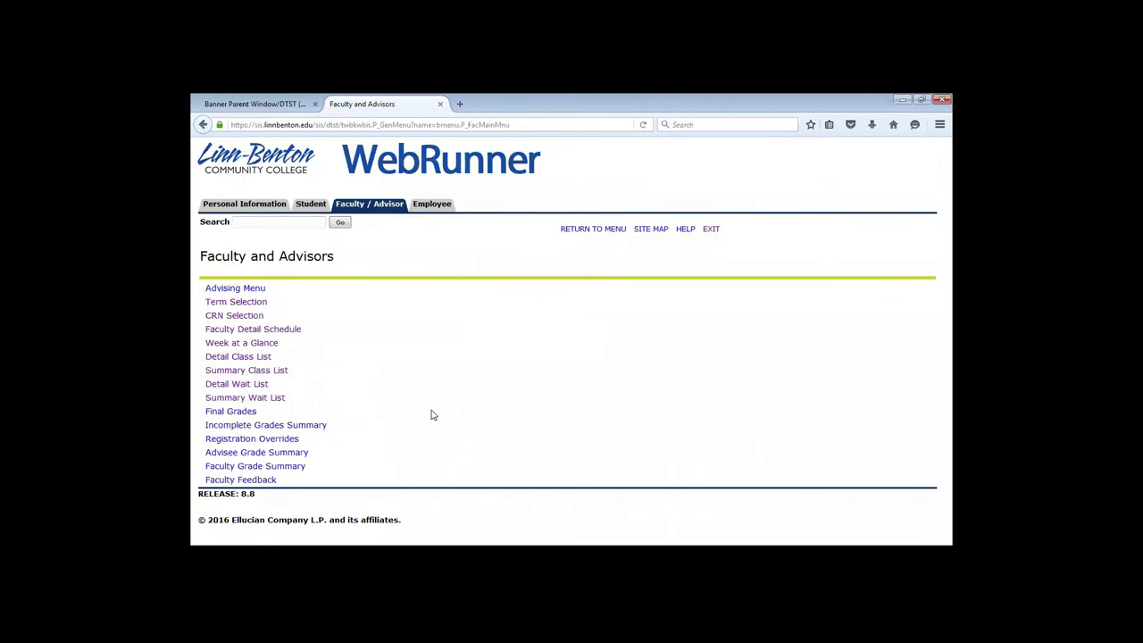
- Open Final Grades for Math Fast Track MTH 015 01 and review the grade, rolled and last attend date columns
click(239, 415)
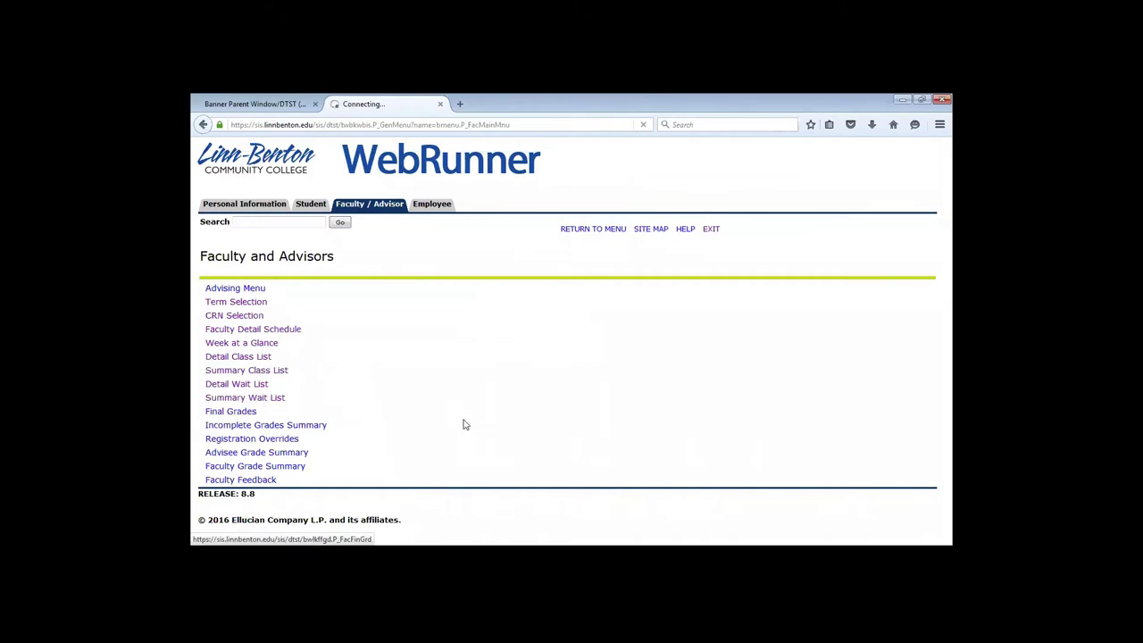
scroll(778, 414, down, 2)
scroll(873, 420, down, 1)
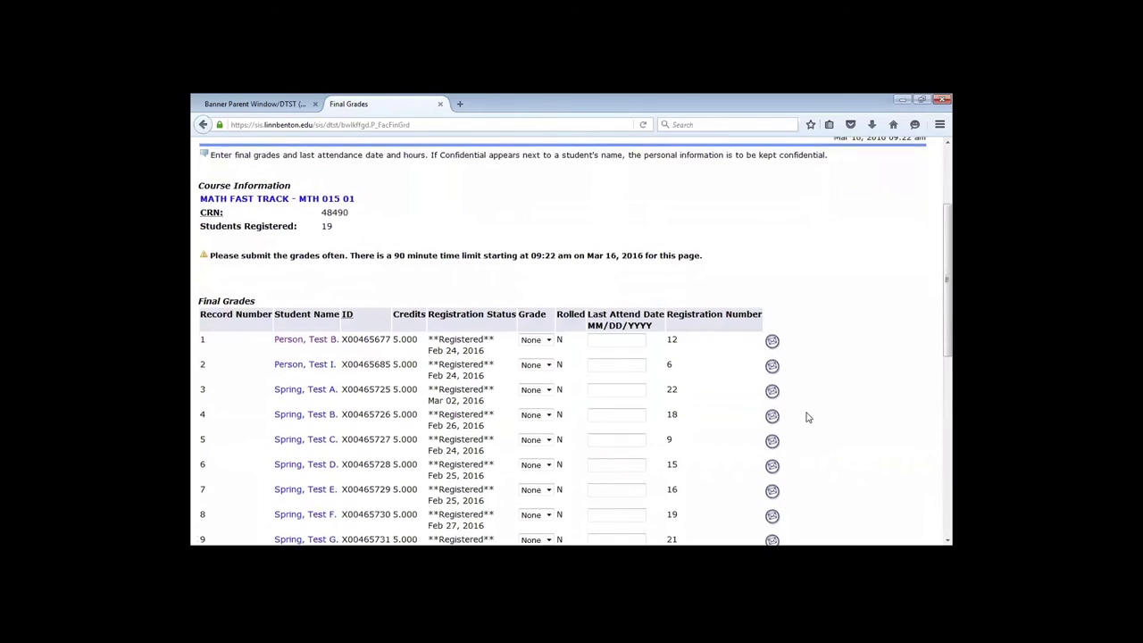
scroll(591, 400, up, 3)
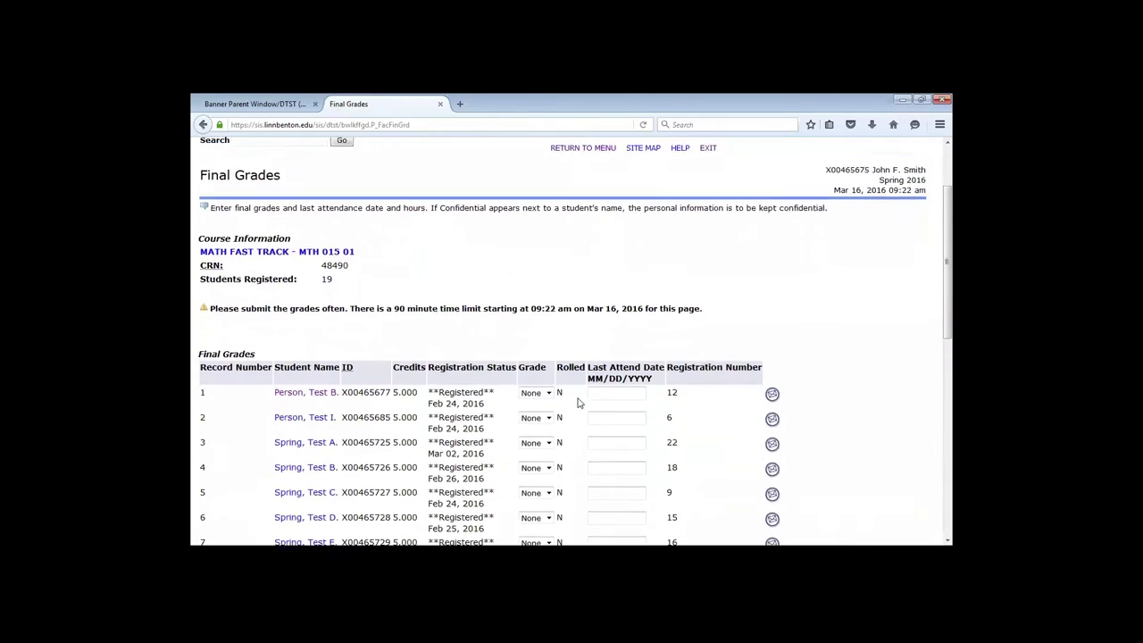
scroll(375, 437, down, 3)
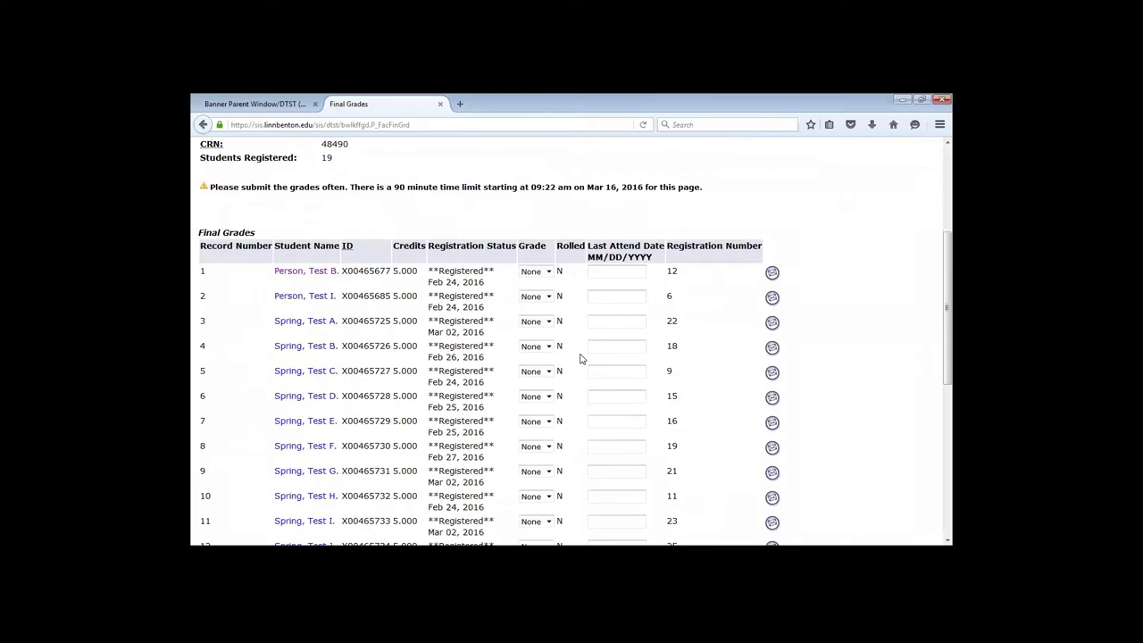
scroll(608, 321, up, 1)
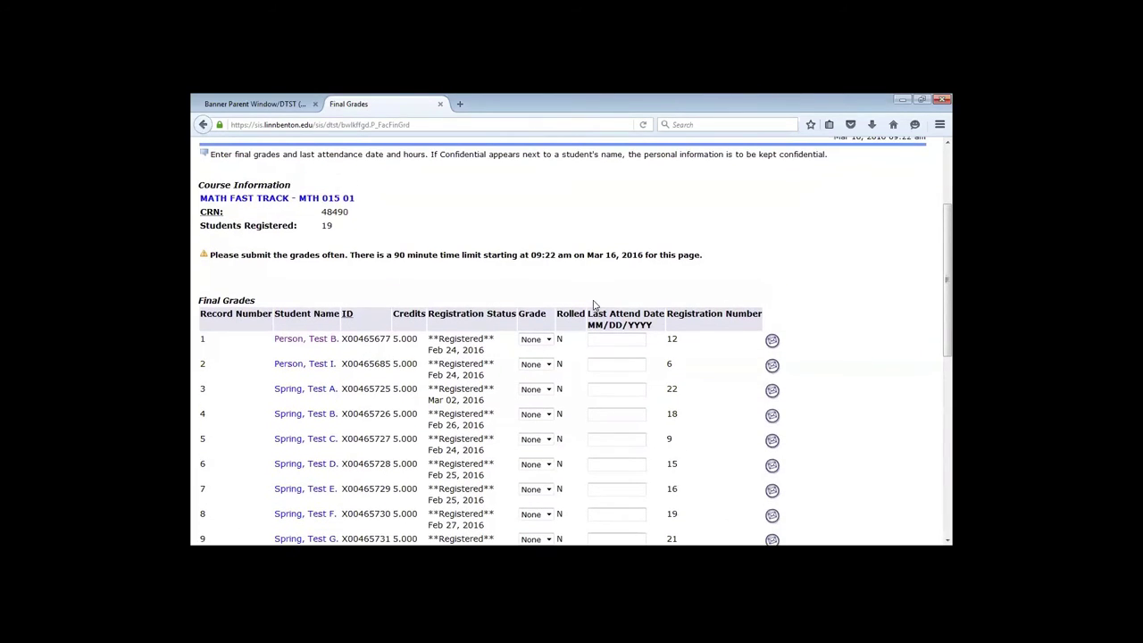
- View the grade choices available for the first listed student without assigning one, and return to the faculty menu
click(548, 340)
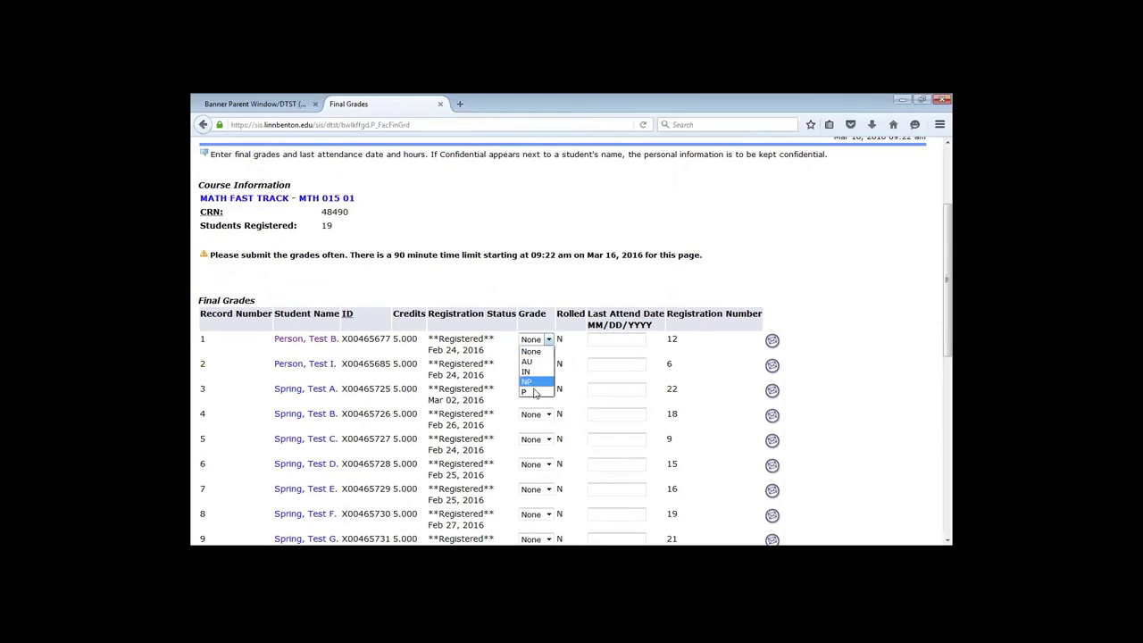
click(500, 357)
scroll(500, 357, up, 4)
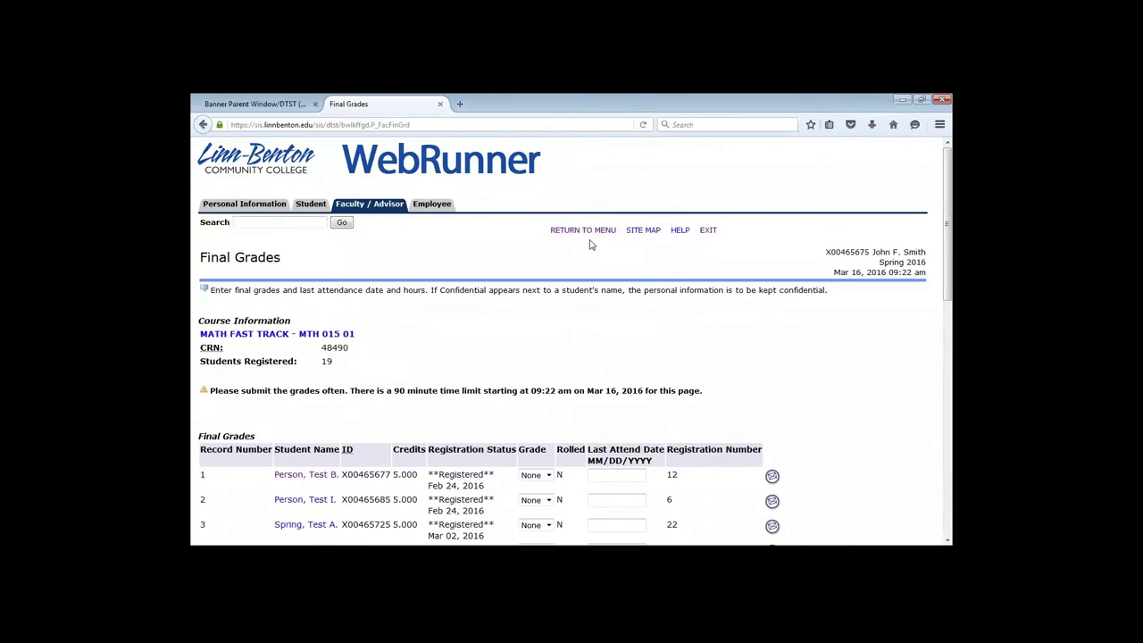
click(590, 231)
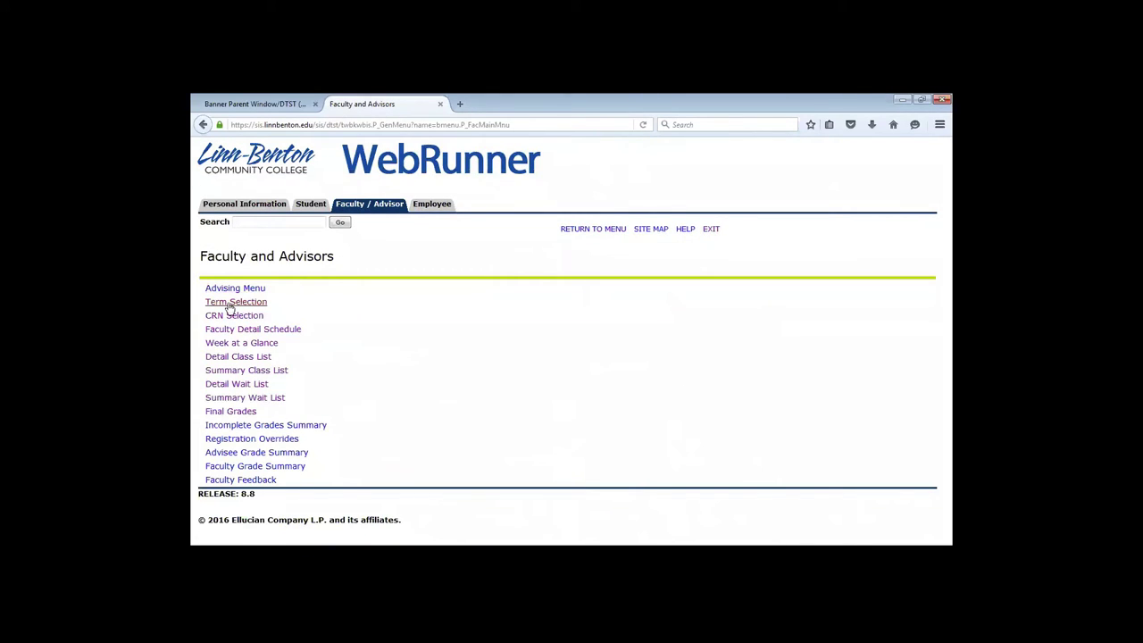
- Switch the term to Fall 2015 and open Final Grades for the Math Fast Track MTH 015 02 section
click(263, 305)
click(299, 289)
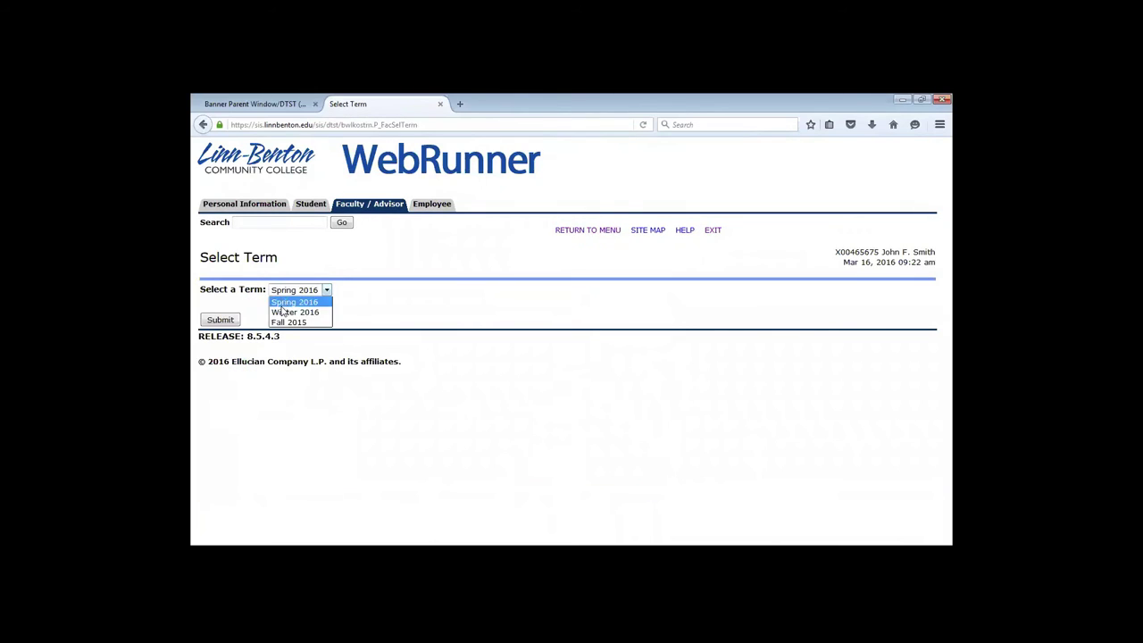
click(288, 321)
click(220, 320)
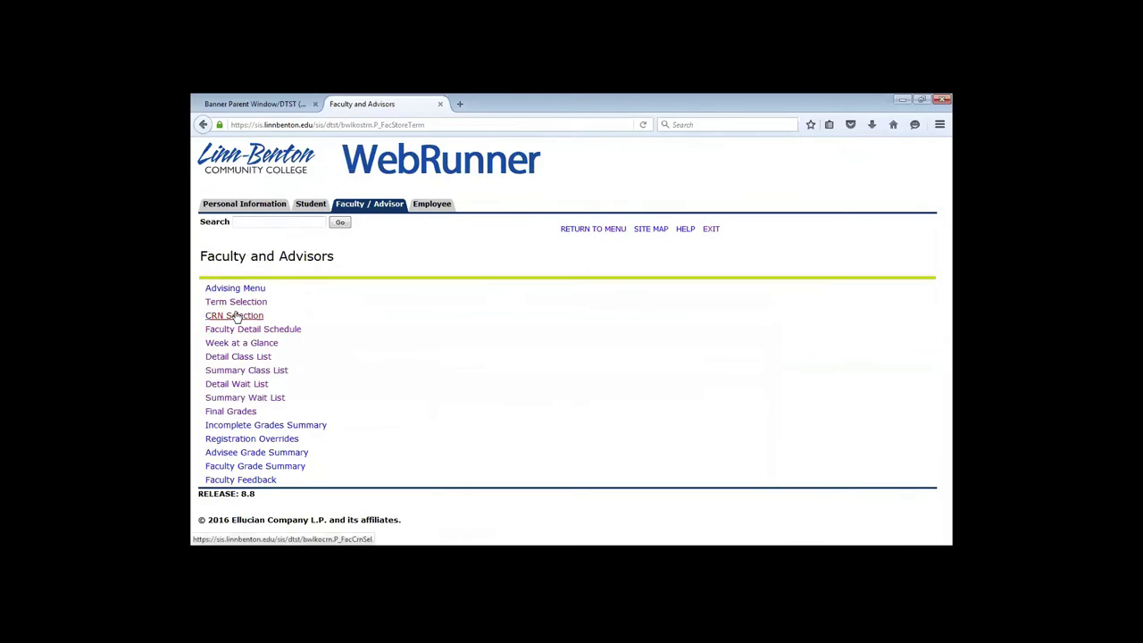
click(267, 313)
click(213, 322)
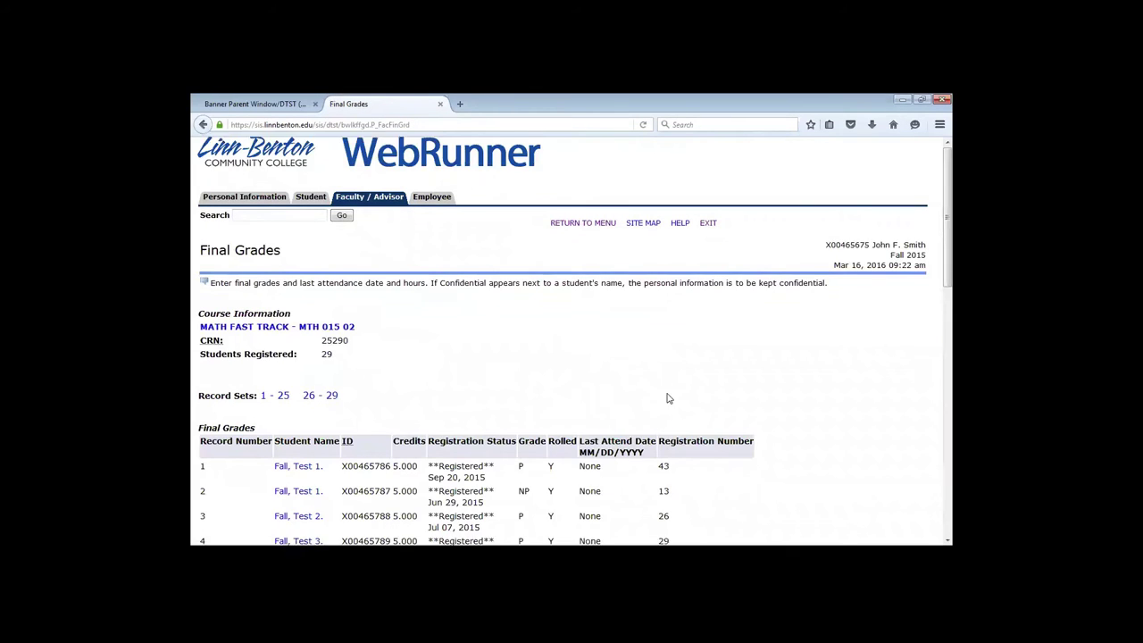
- Examine the submitted grades and rolled status of the students in the first Fall 2015 record set
scroll(666, 393, down, 2)
scroll(529, 393, down, 1)
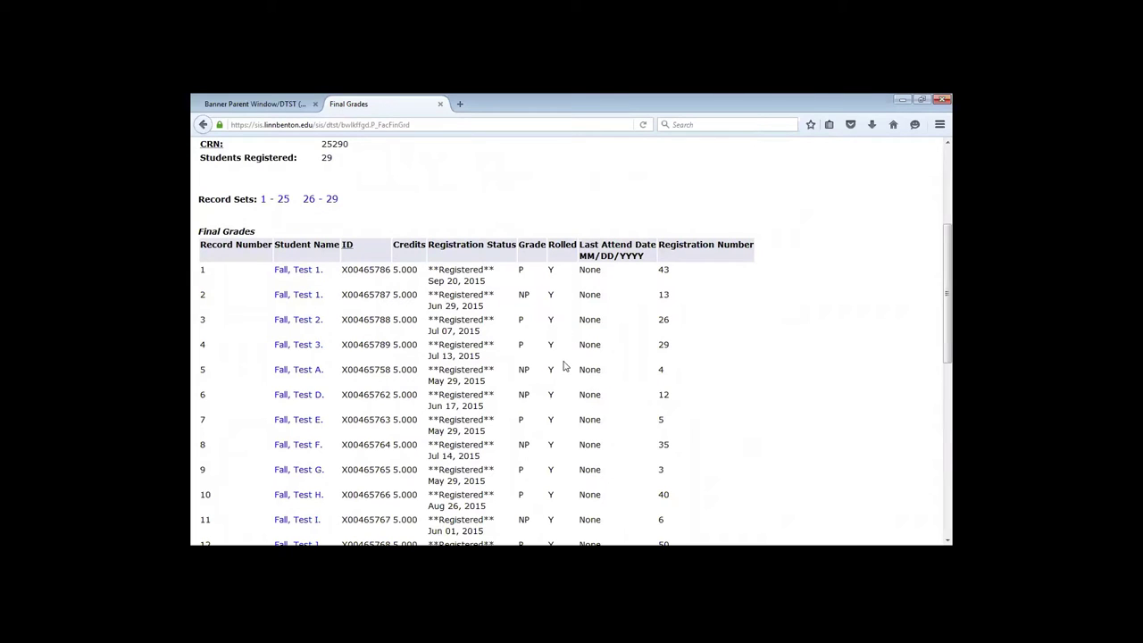
scroll(624, 334, down, 1)
scroll(623, 333, down, 4)
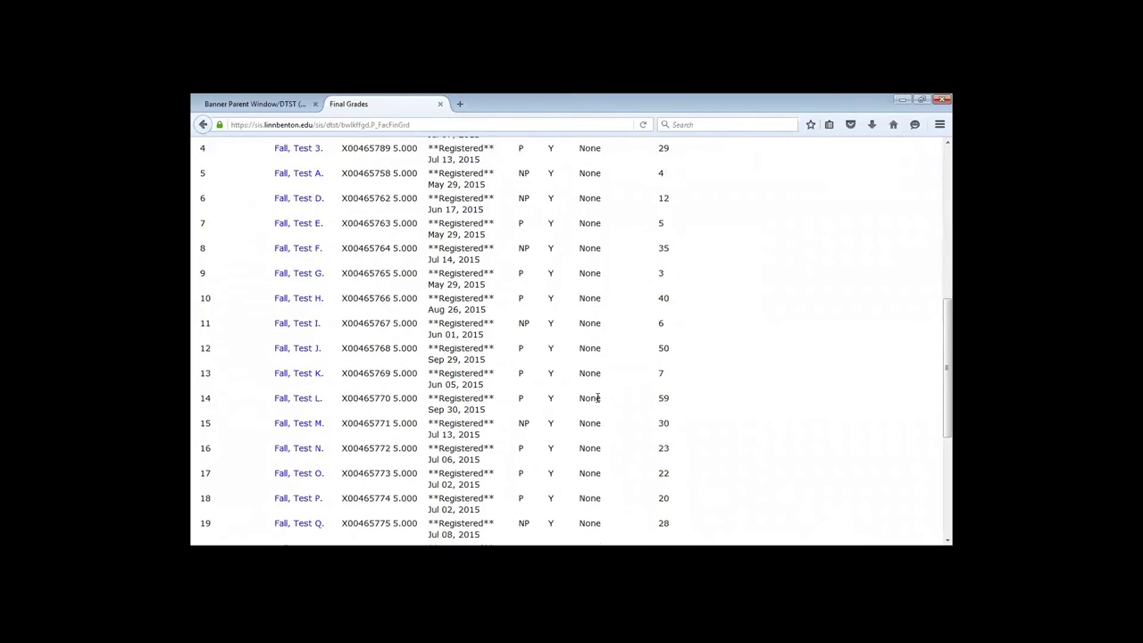
scroll(594, 399, up, 5)
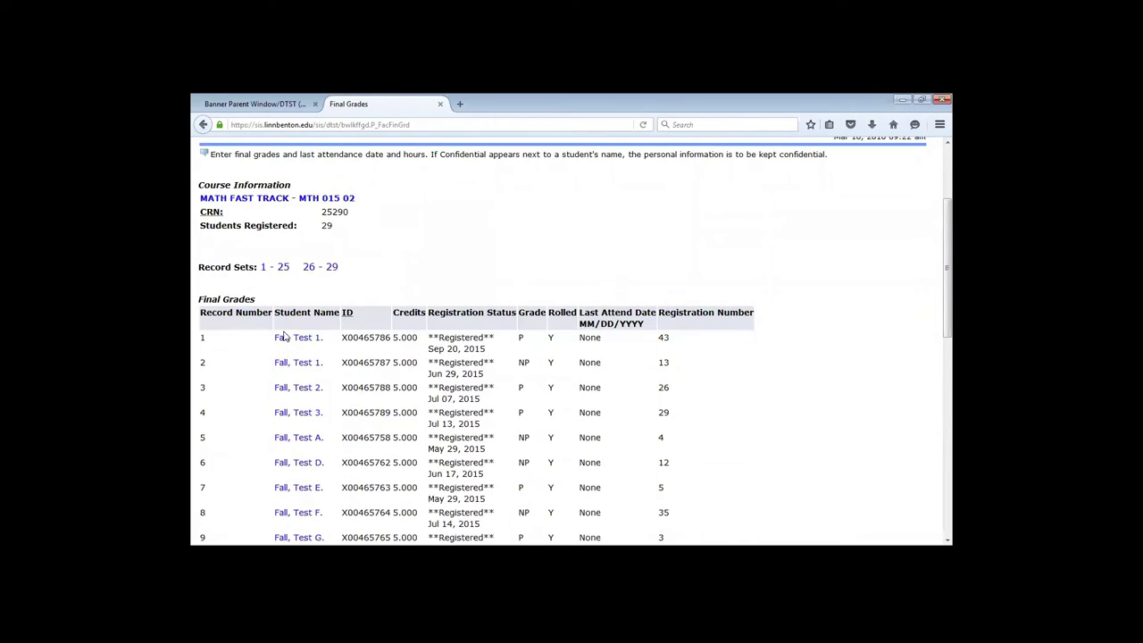
scroll(444, 331, up, 2)
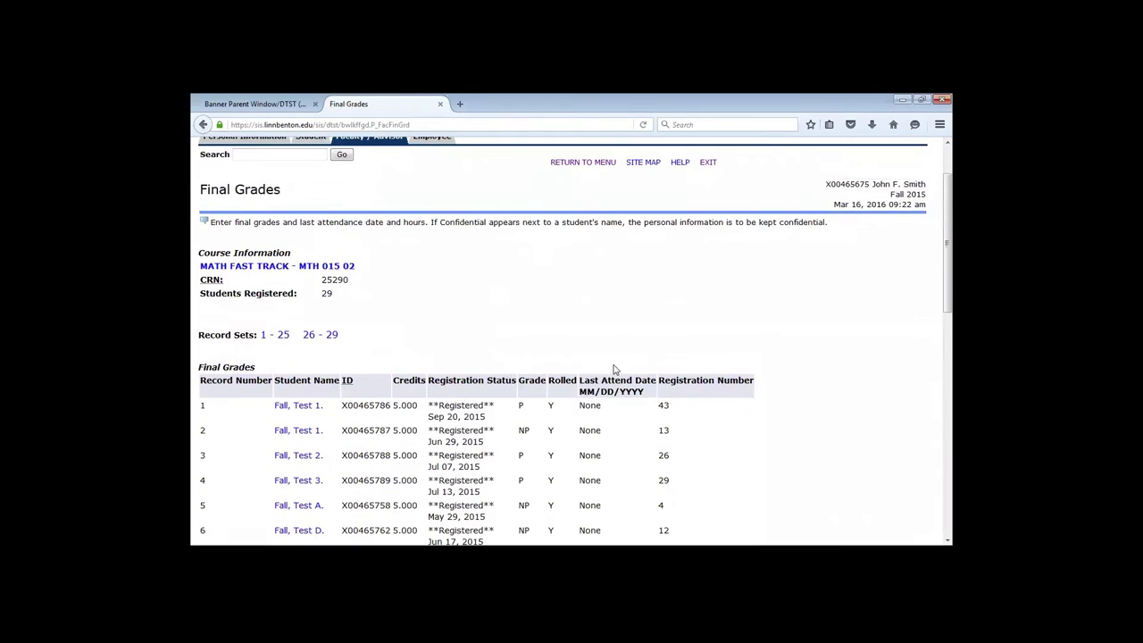
- Open record set 26 - 29 of the final grades, review its students, and return to the faculty menu
click(328, 336)
scroll(420, 362, down, 5)
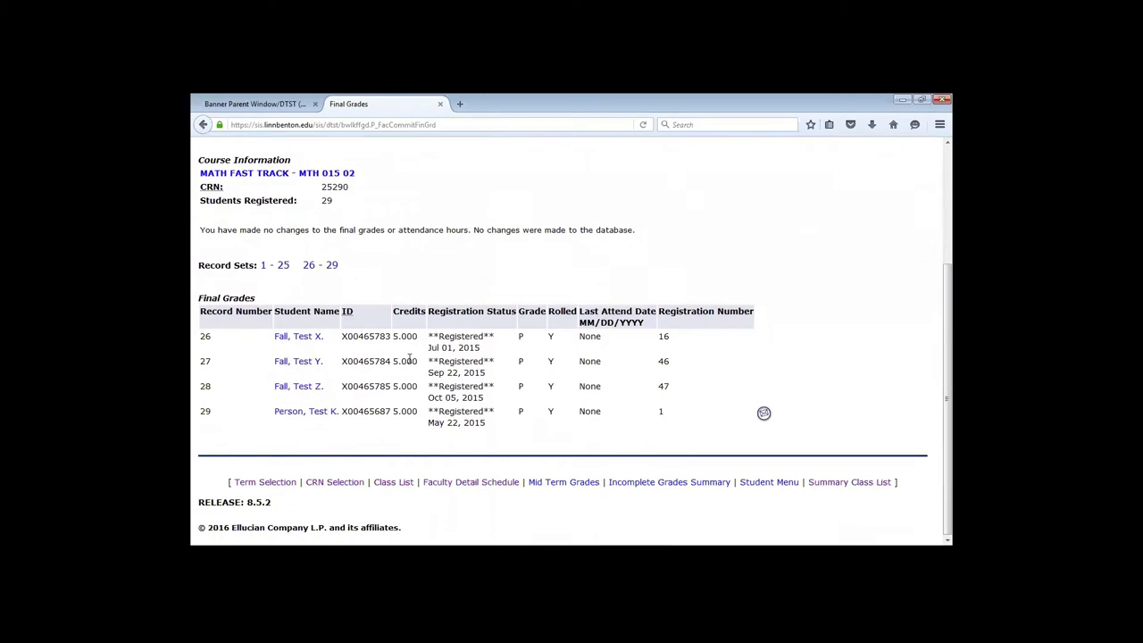
scroll(412, 357, up, 4)
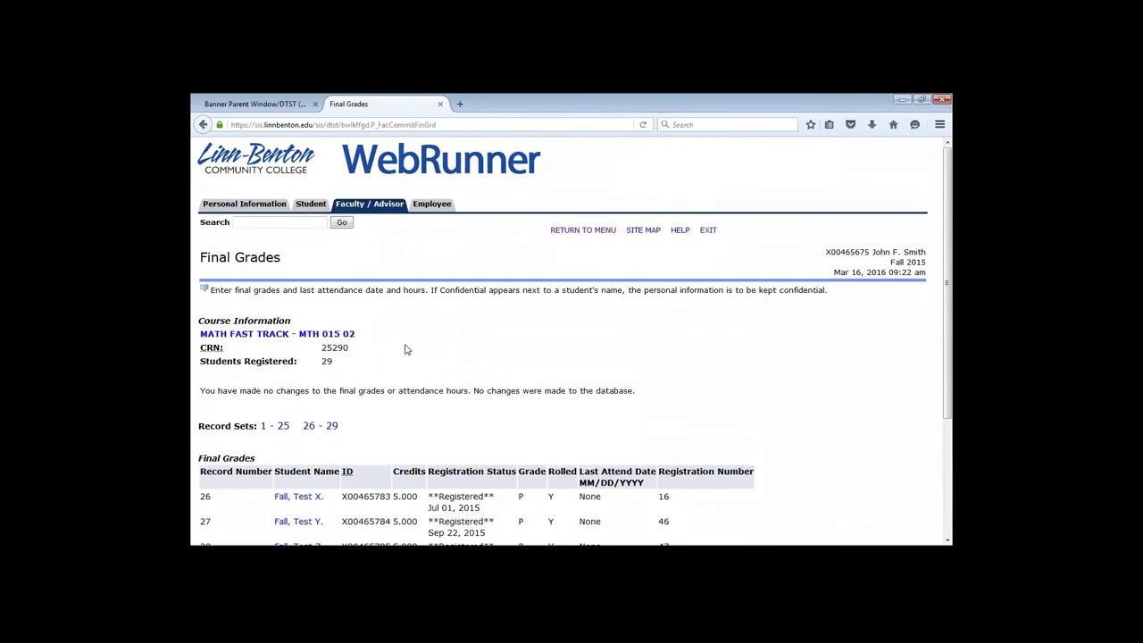
click(604, 232)
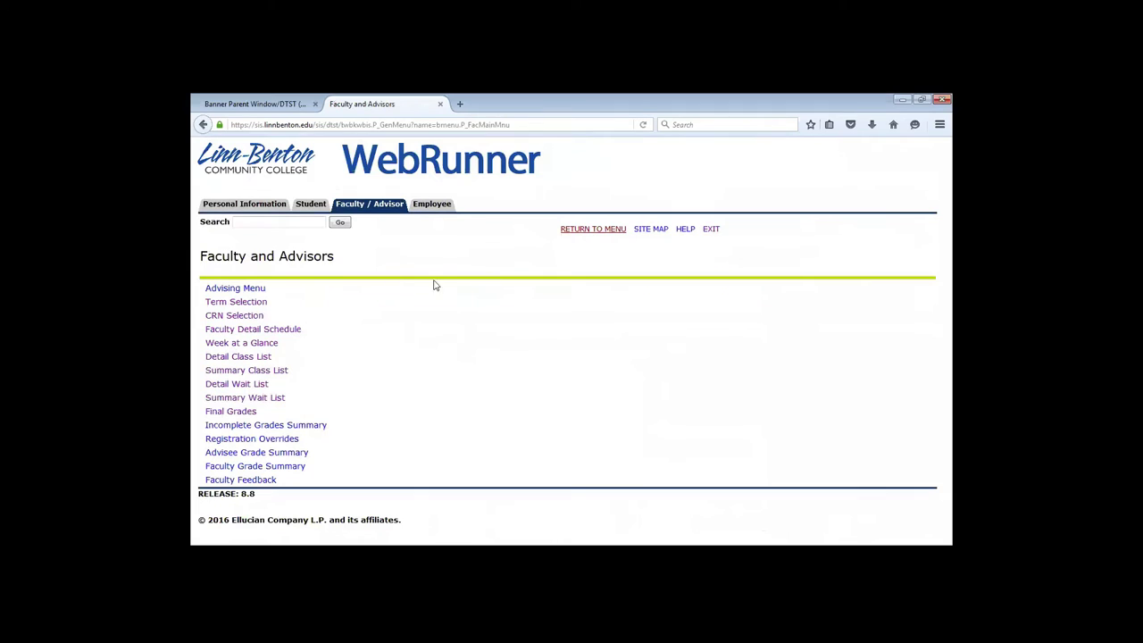
- Switch the selected term to Winter 2016
click(246, 303)
click(295, 289)
click(295, 310)
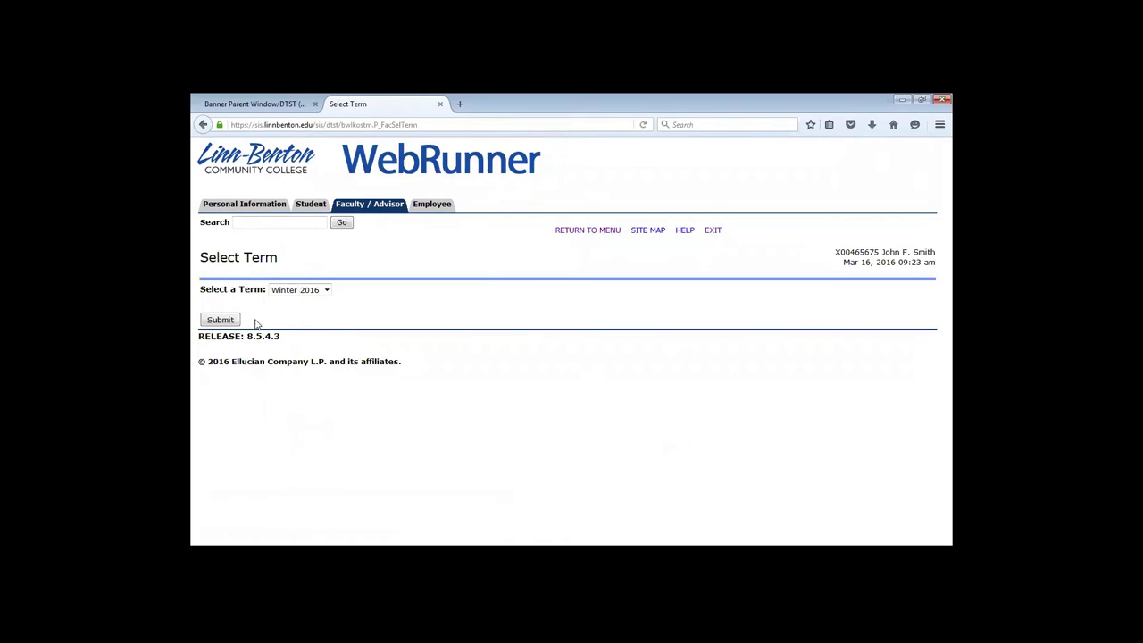
click(230, 320)
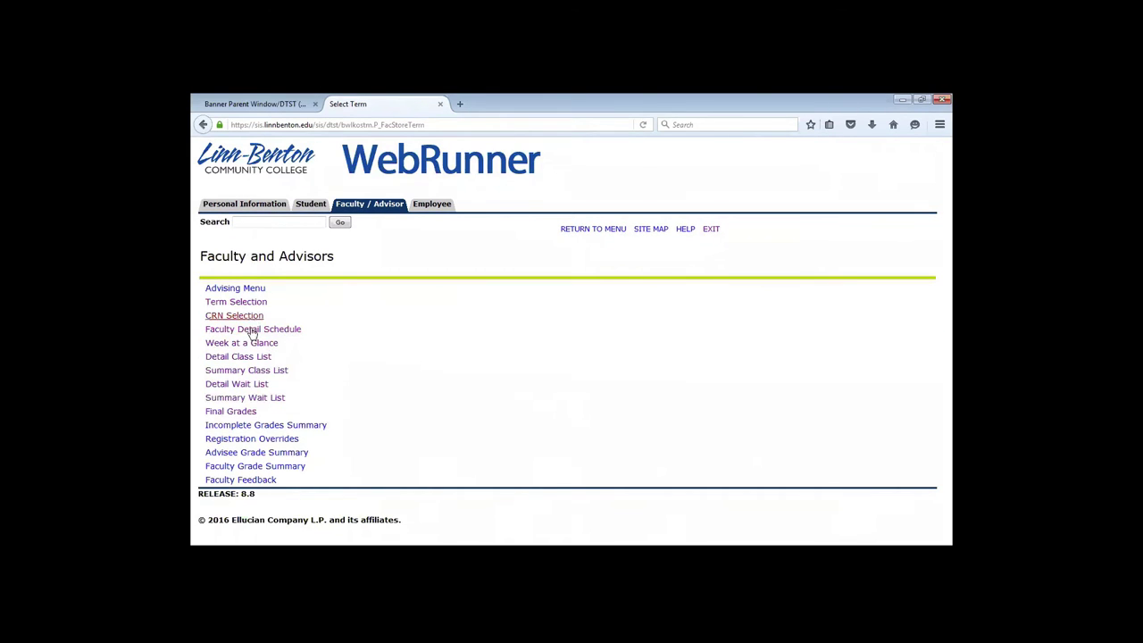
- Select the MTH 015 01 Math Fast Track section as the CRN and open its Final Grades
click(253, 317)
click(281, 292)
click(250, 312)
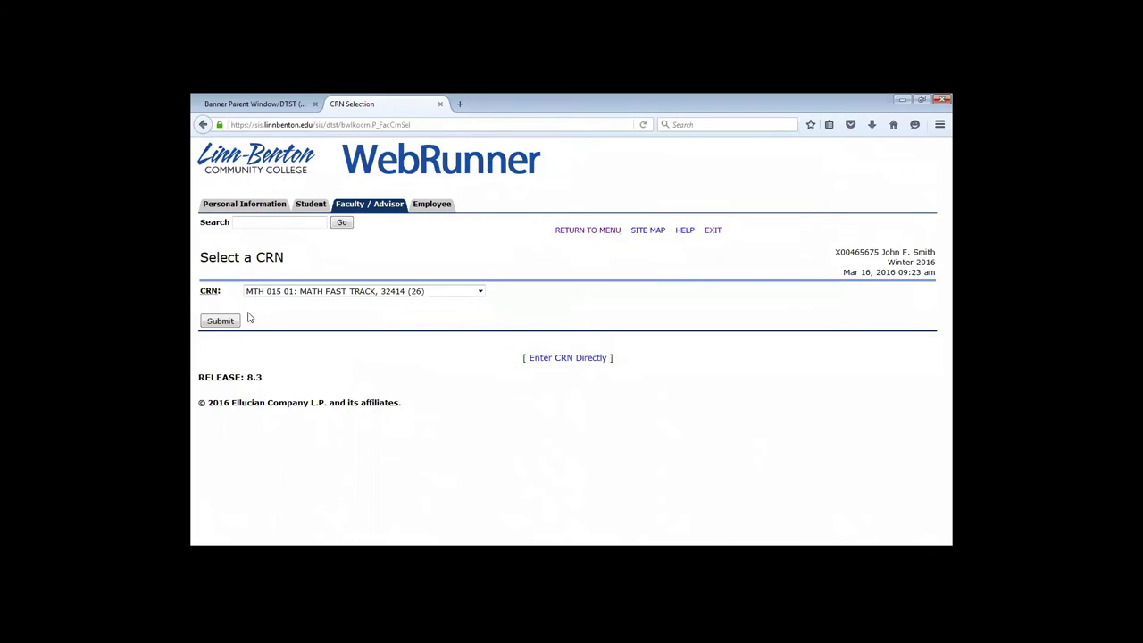
click(230, 321)
click(234, 411)
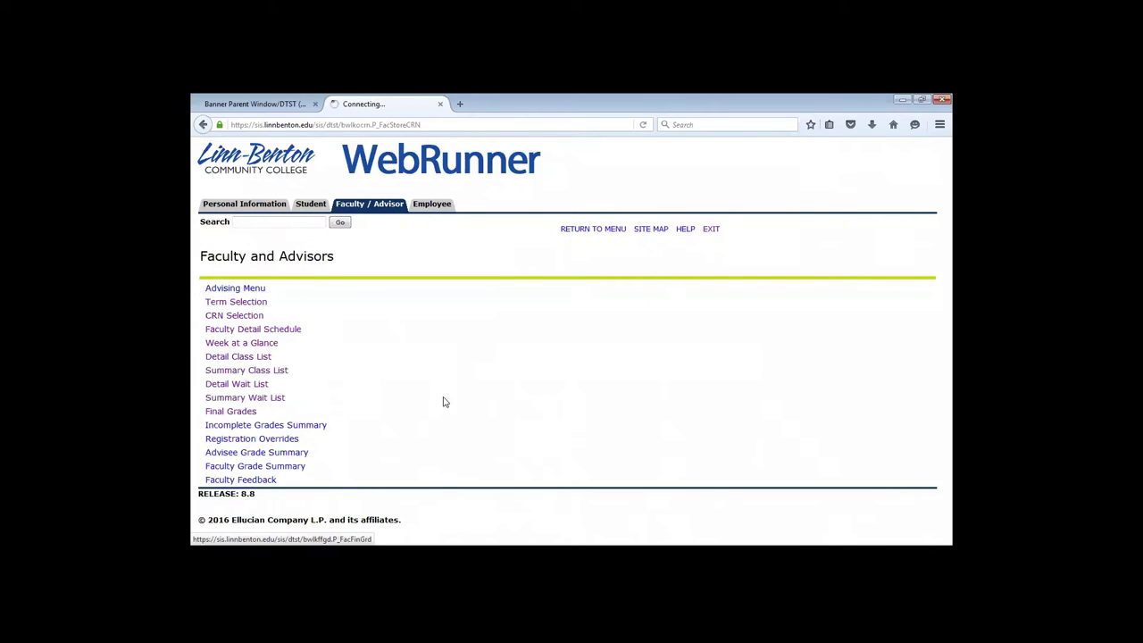
- Assign grades P, NP, IN and AU to the students in records 1 to 4, in that order
scroll(769, 396, down, 4)
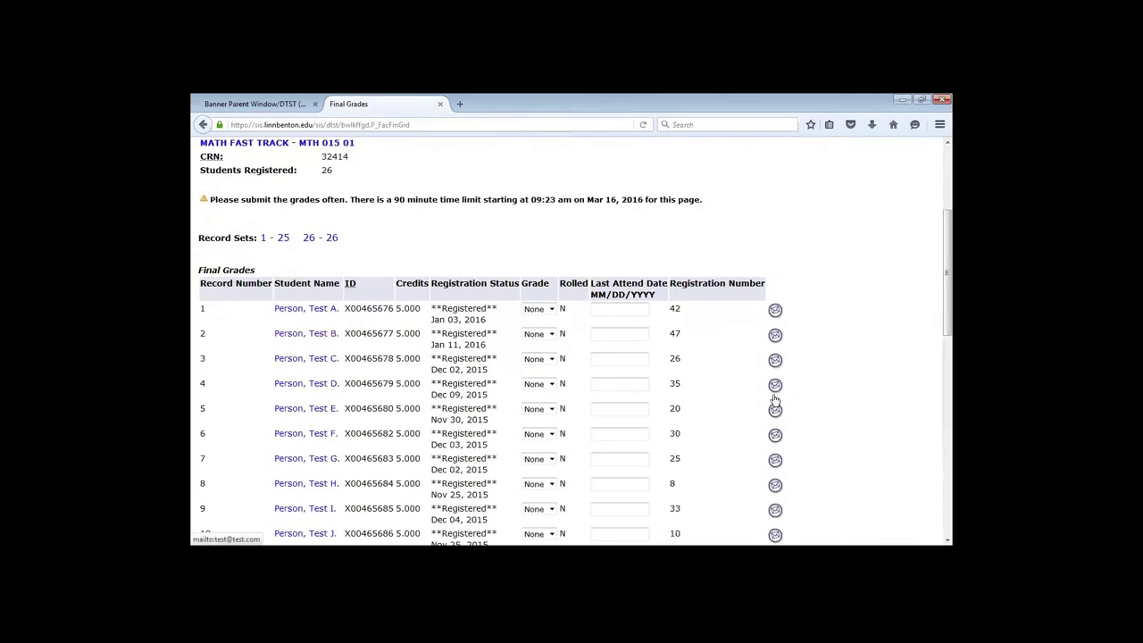
click(552, 298)
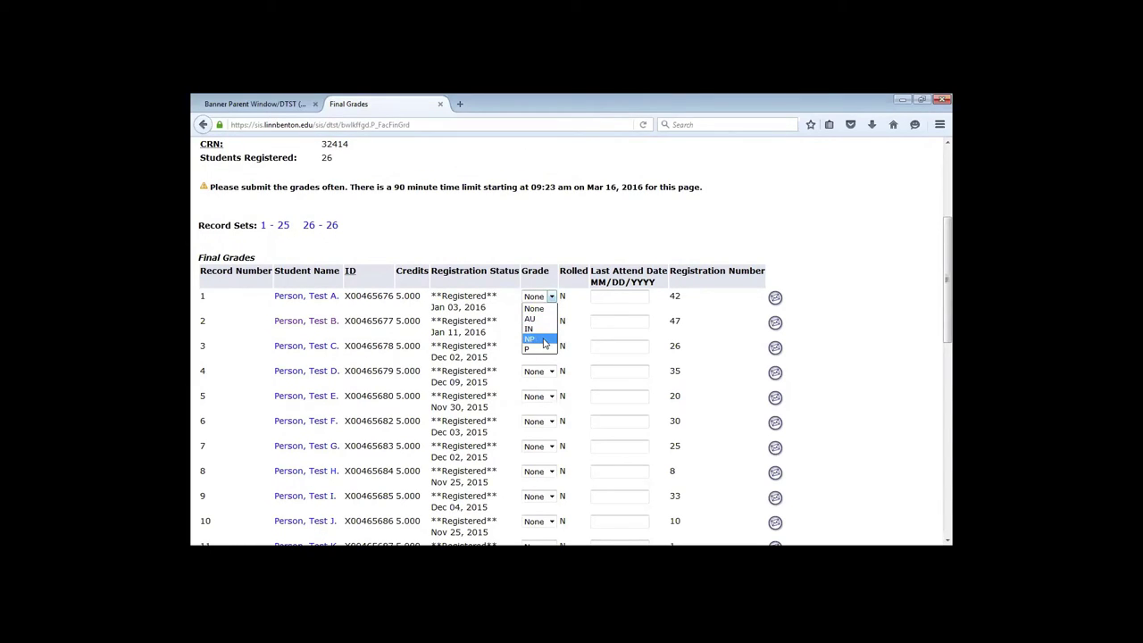
click(541, 349)
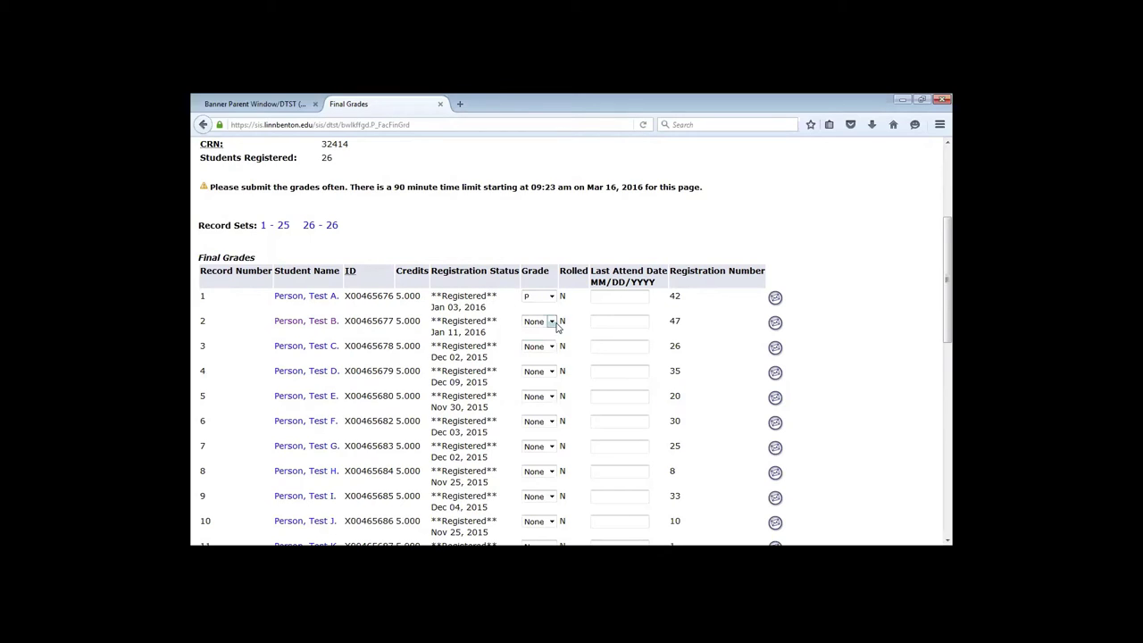
click(551, 322)
click(535, 364)
click(551, 346)
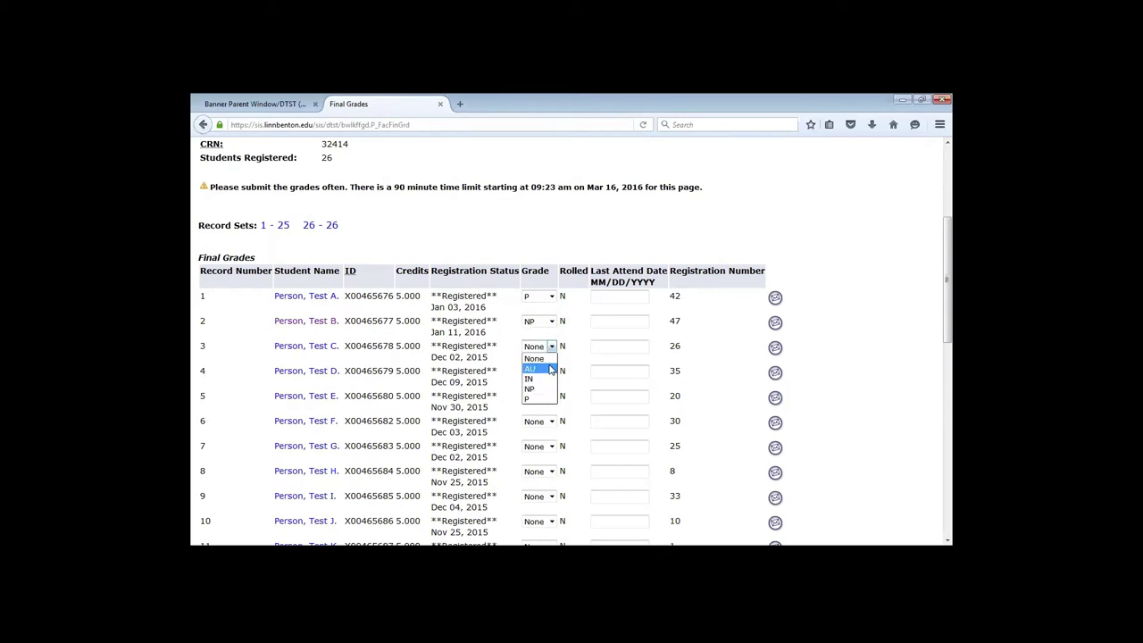
click(540, 379)
click(540, 375)
click(547, 416)
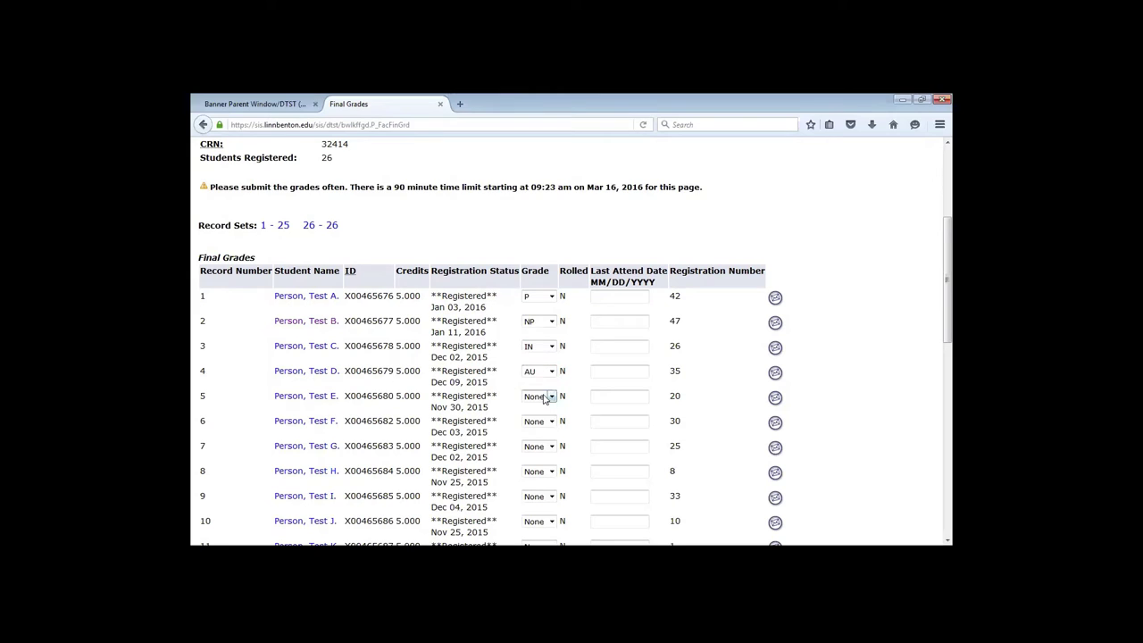
- Submit the grades entered for record set 1 - 25
scroll(710, 393, down, 5)
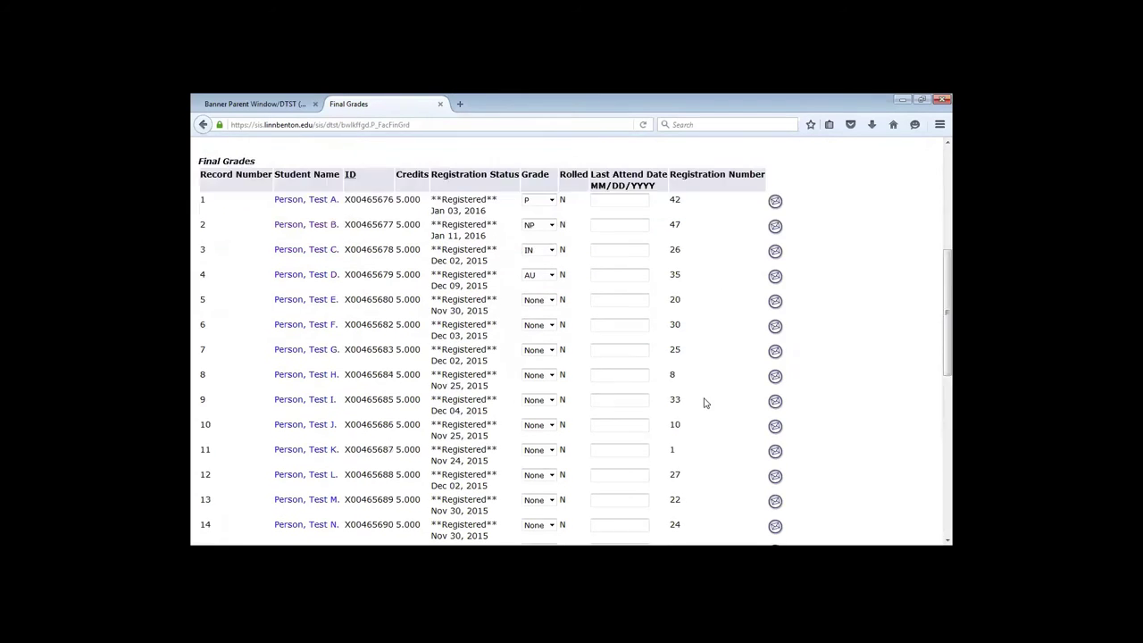
scroll(656, 416, down, 6)
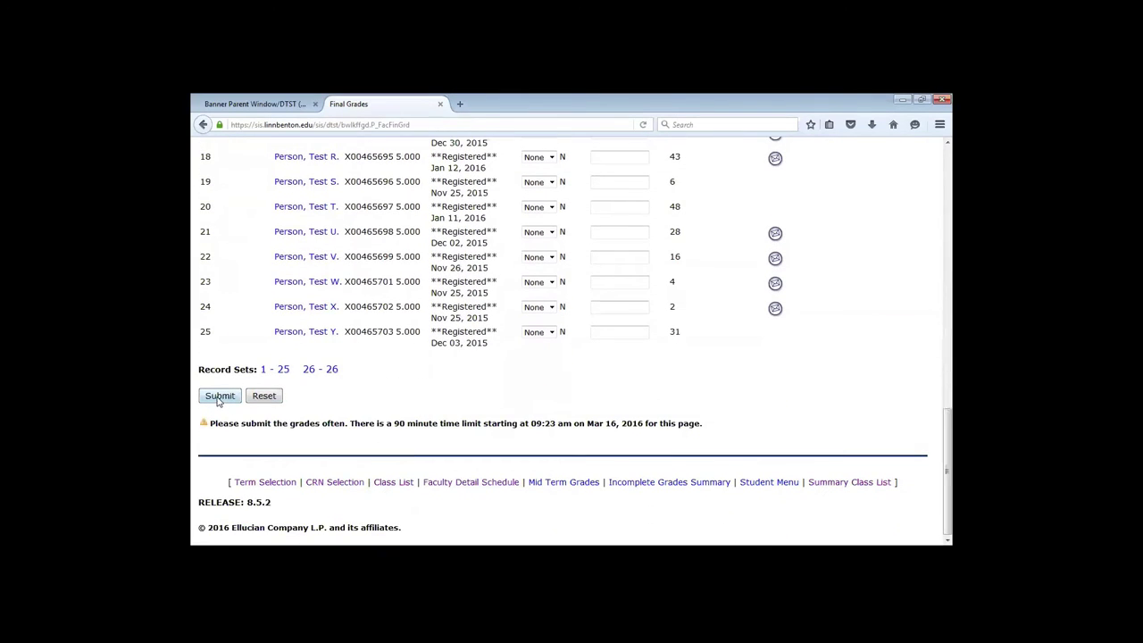
click(220, 396)
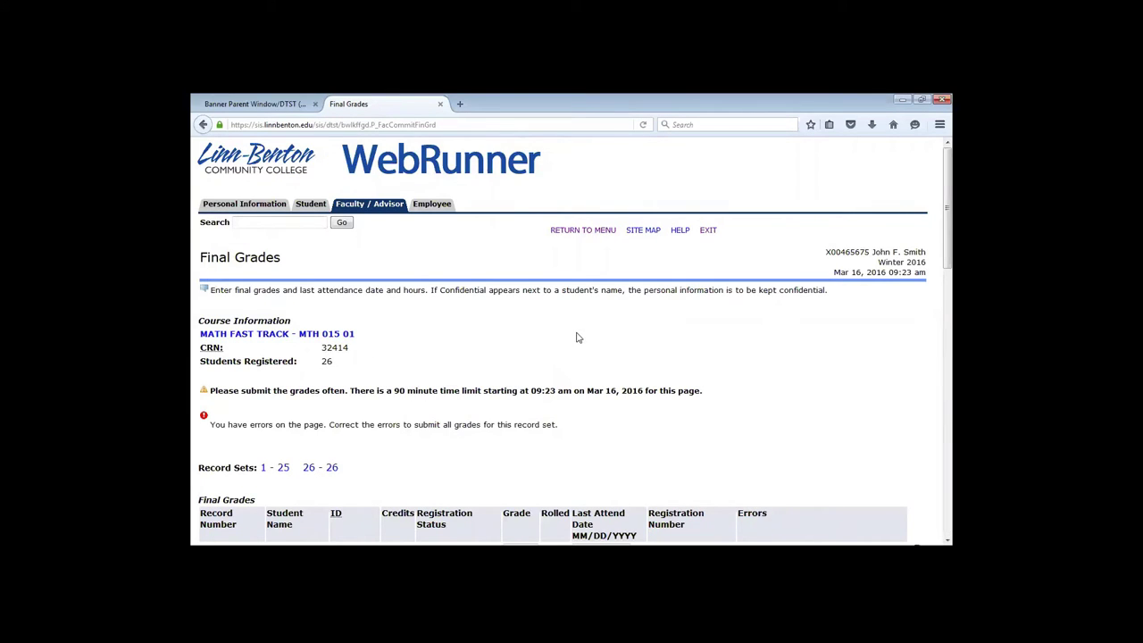
- Set the last attend date to 01/05/2016 for the students graded NP and IN, and resubmit the grades
scroll(533, 354, down, 4)
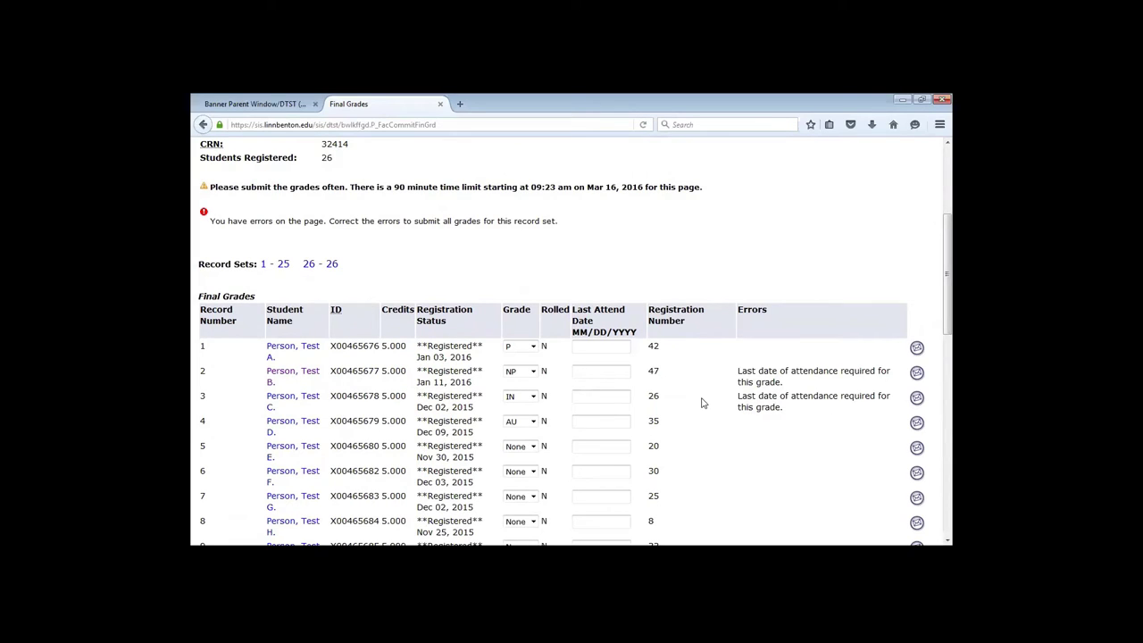
click(597, 373)
click(582, 395)
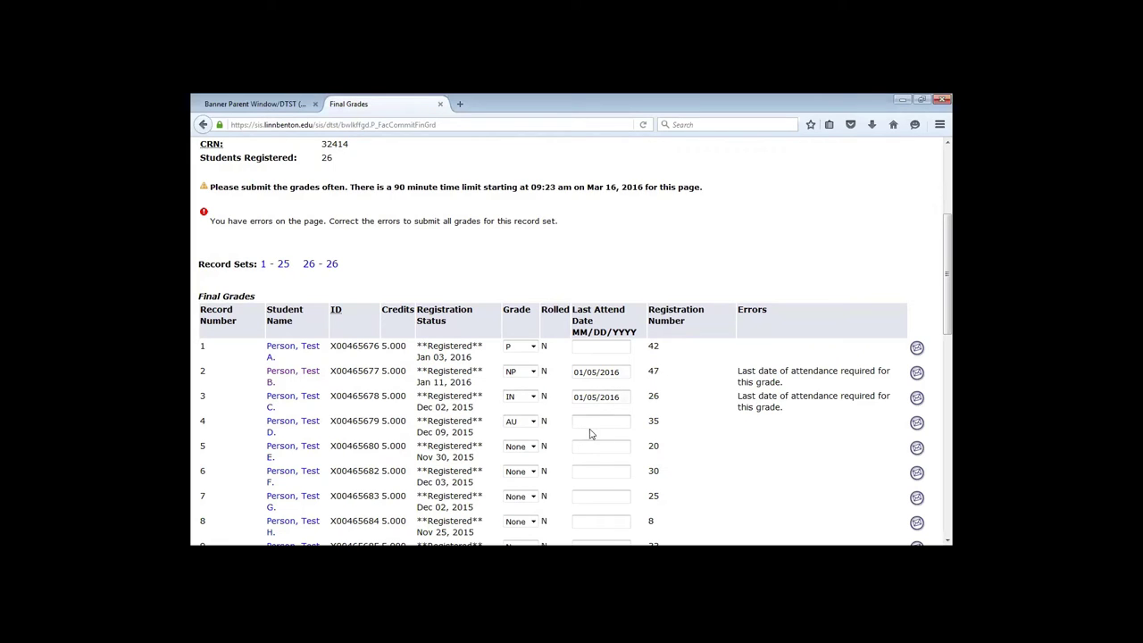
scroll(520, 200, up, 2)
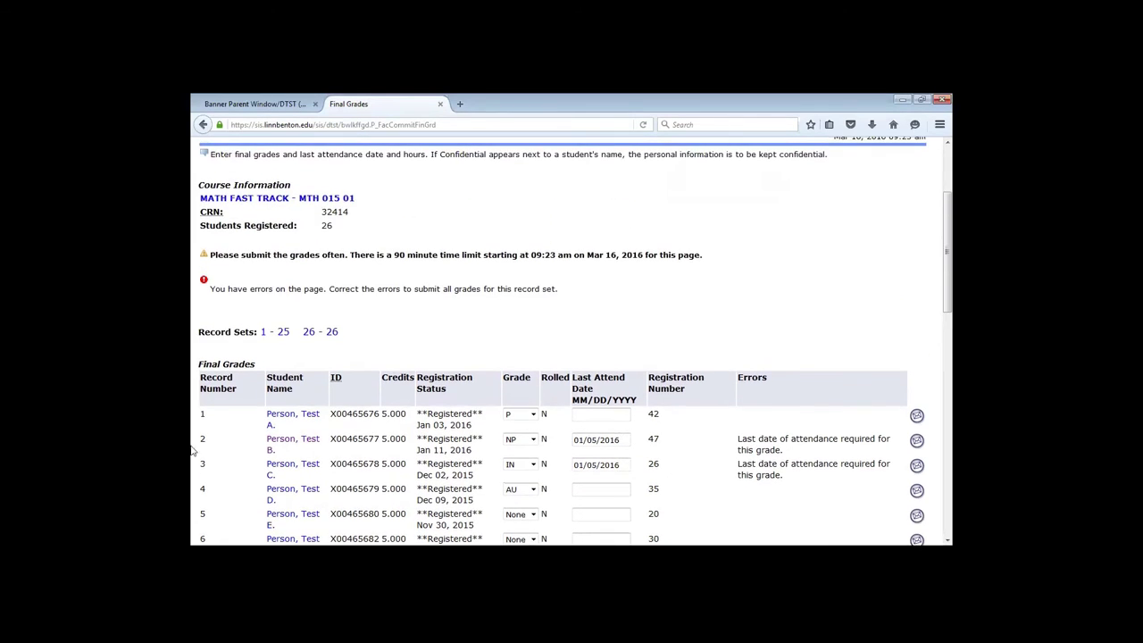
scroll(326, 204, up, 1)
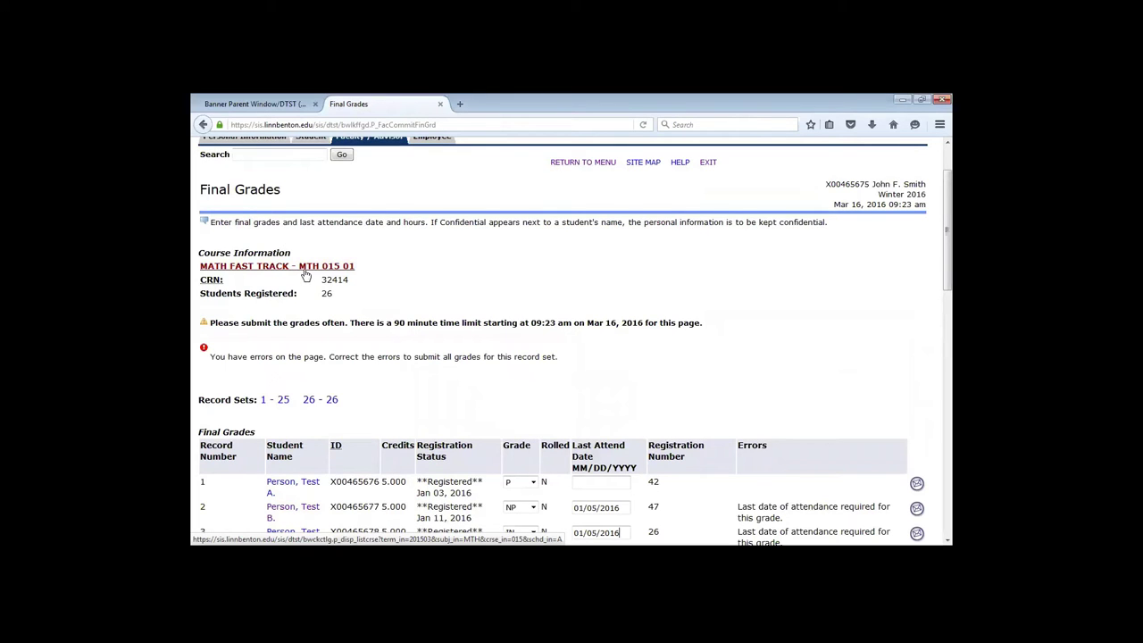
scroll(240, 406, down, 13)
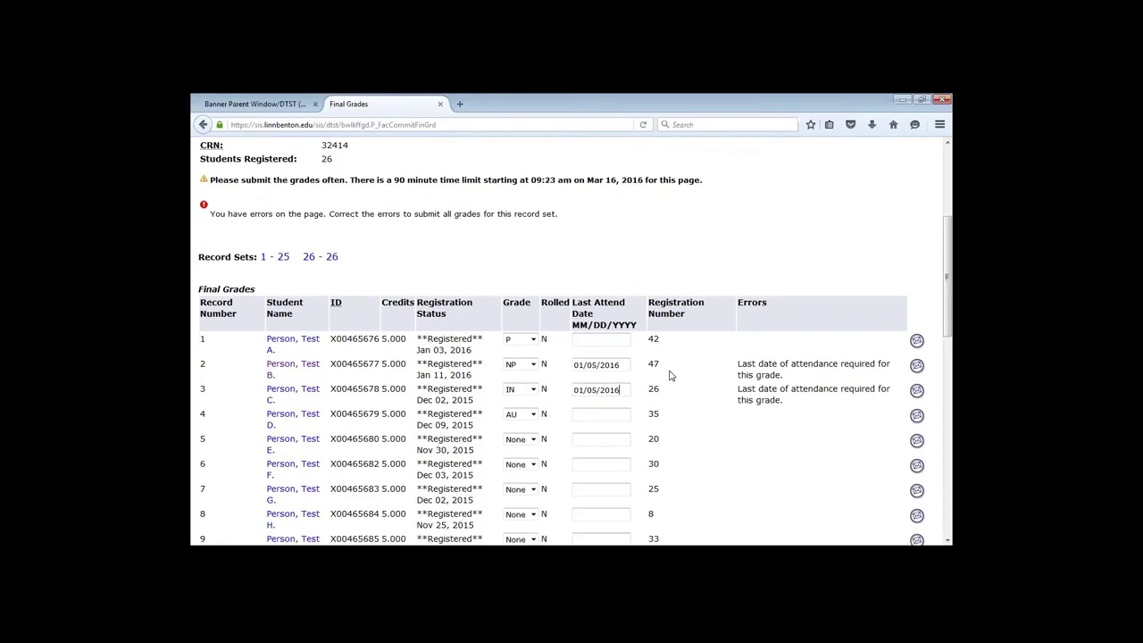
scroll(240, 405, down, 3)
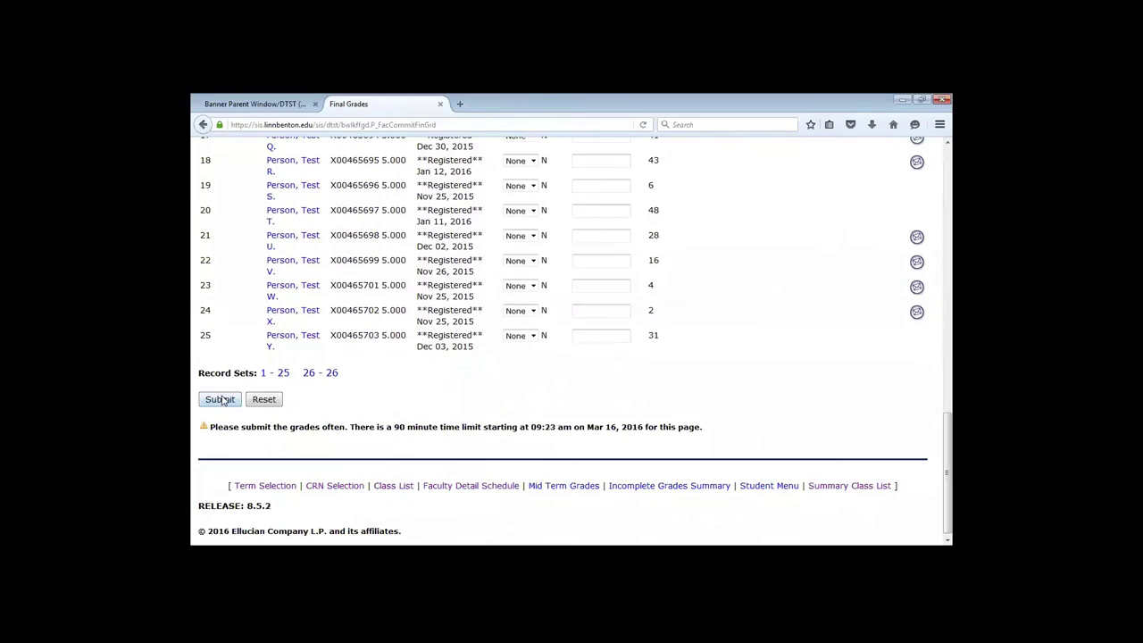
click(220, 399)
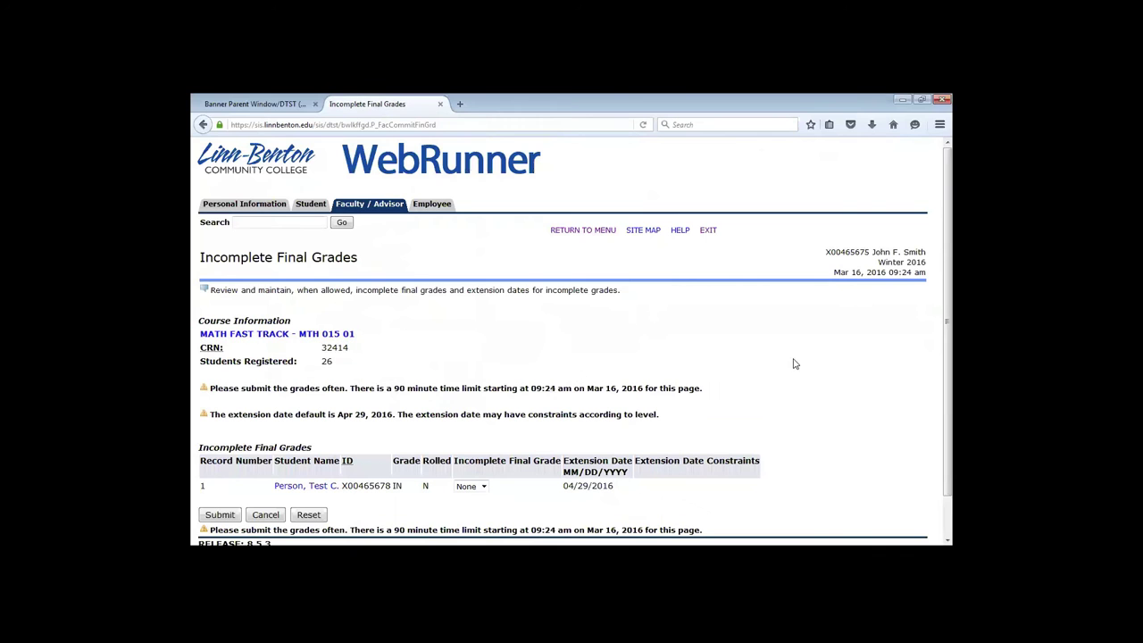
- Set the incomplete final grade of the student graded IN to NP and submit it
scroll(657, 360, down, 1)
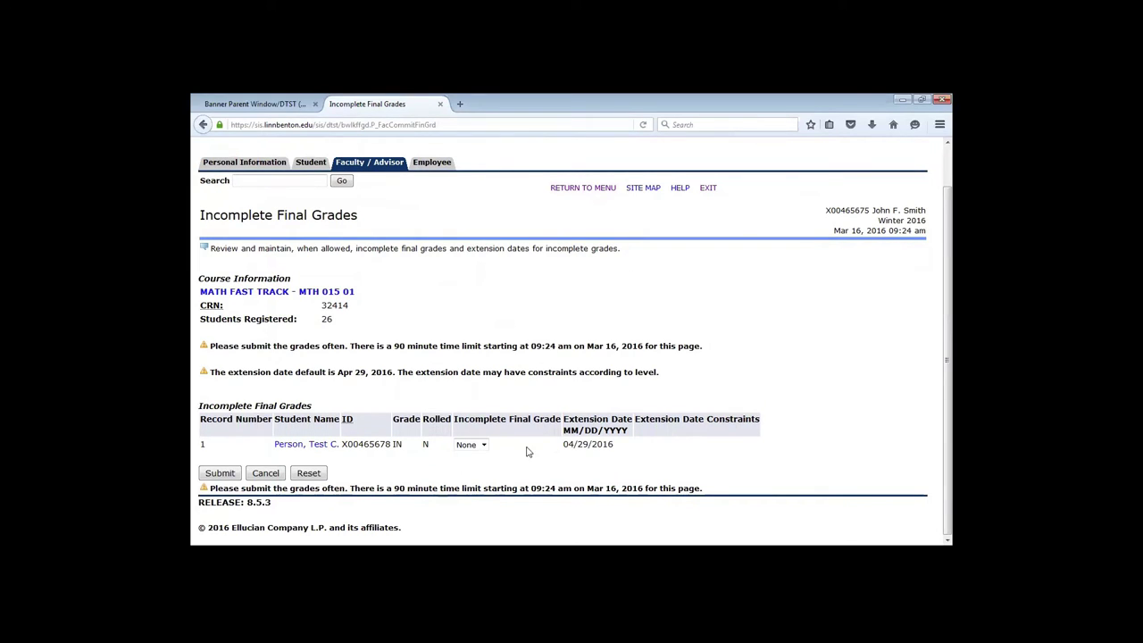
click(482, 445)
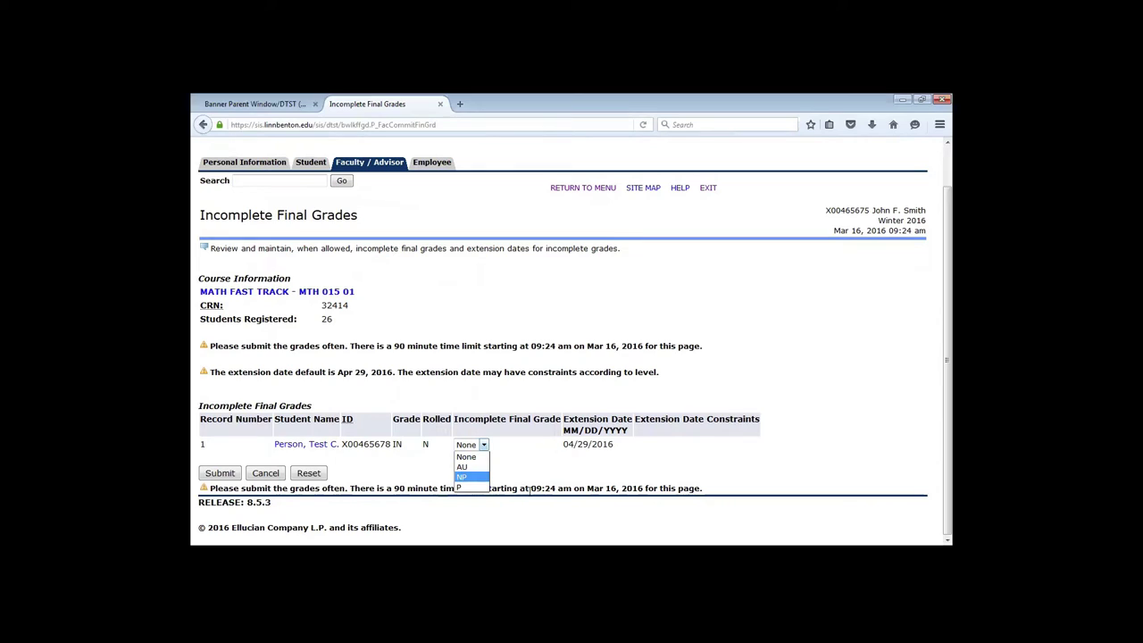
click(463, 477)
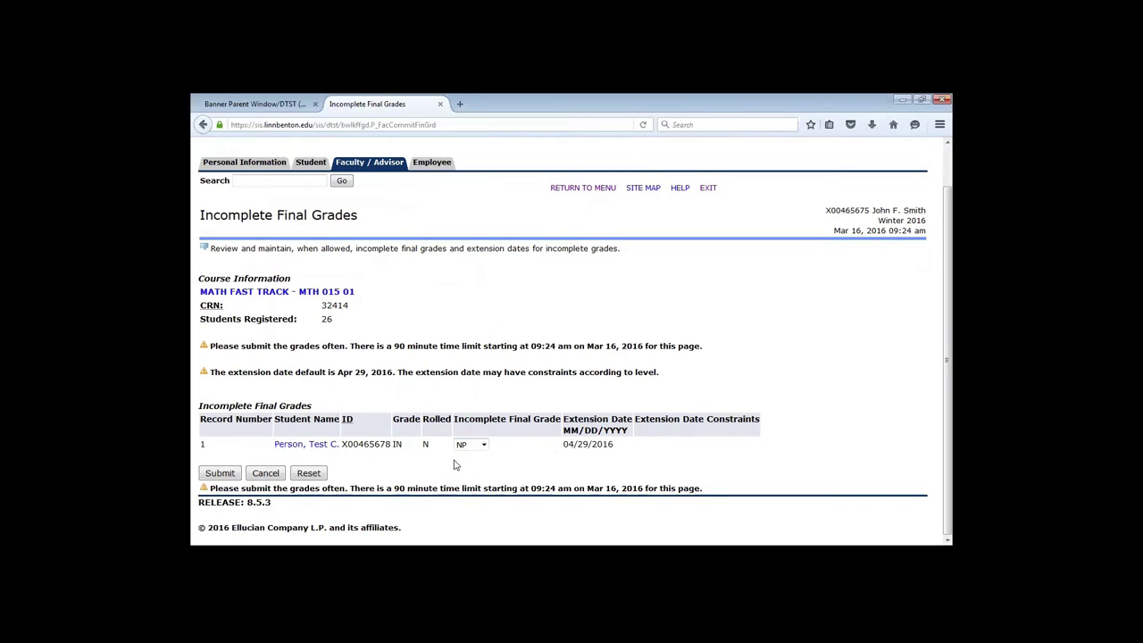
click(220, 474)
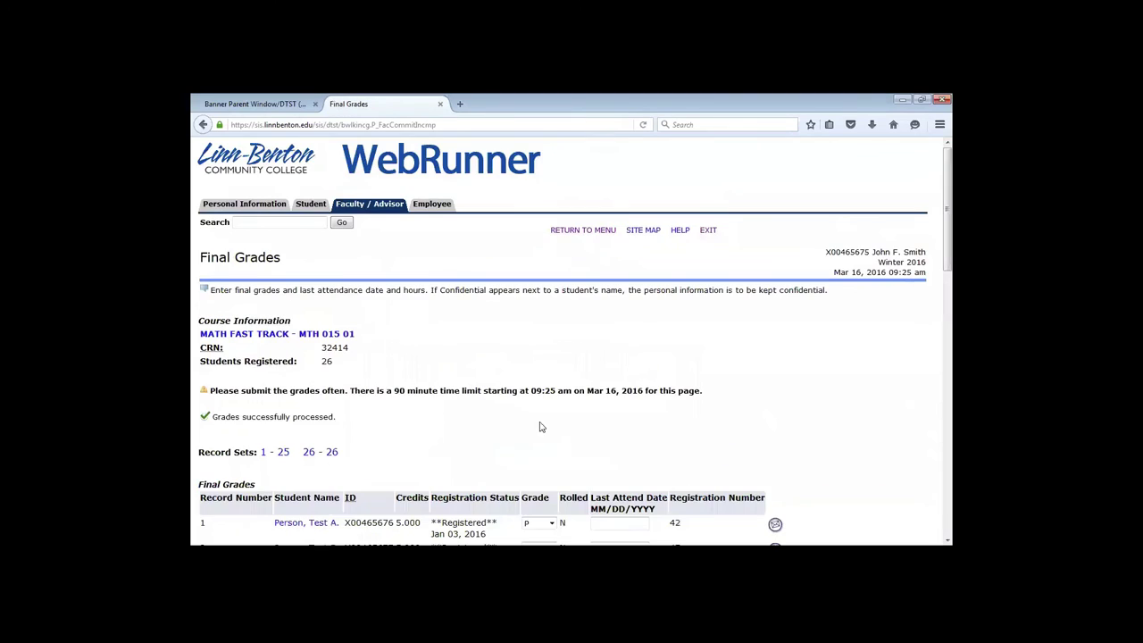
- Review the processed final grades and last attend dates of the first four students without changing them
scroll(613, 441, down, 4)
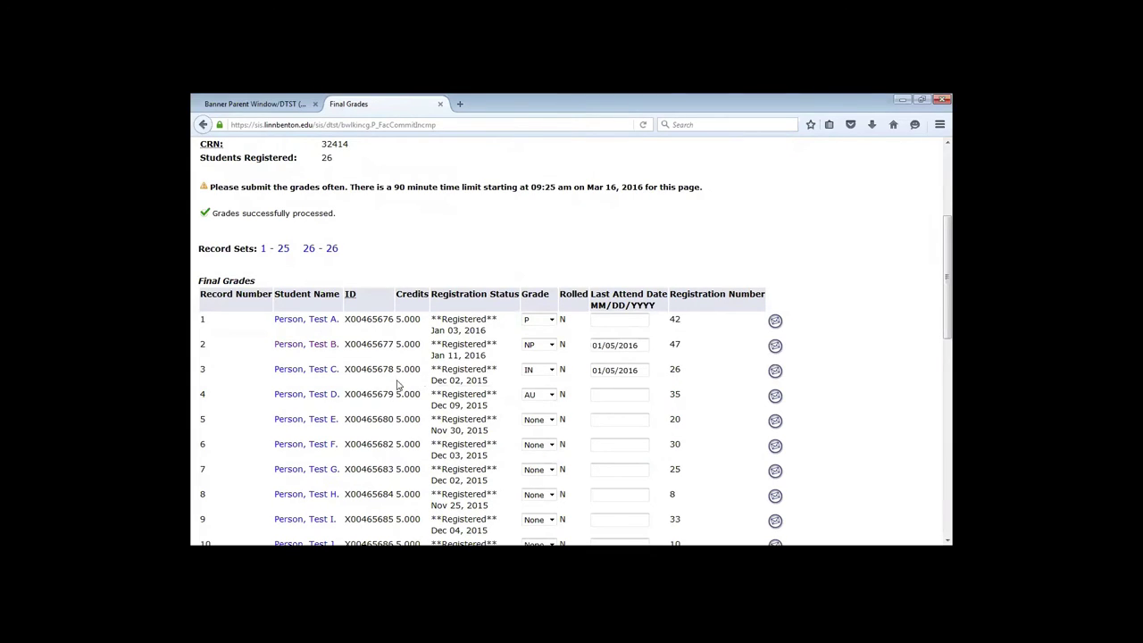
scroll(398, 384, down, 10)
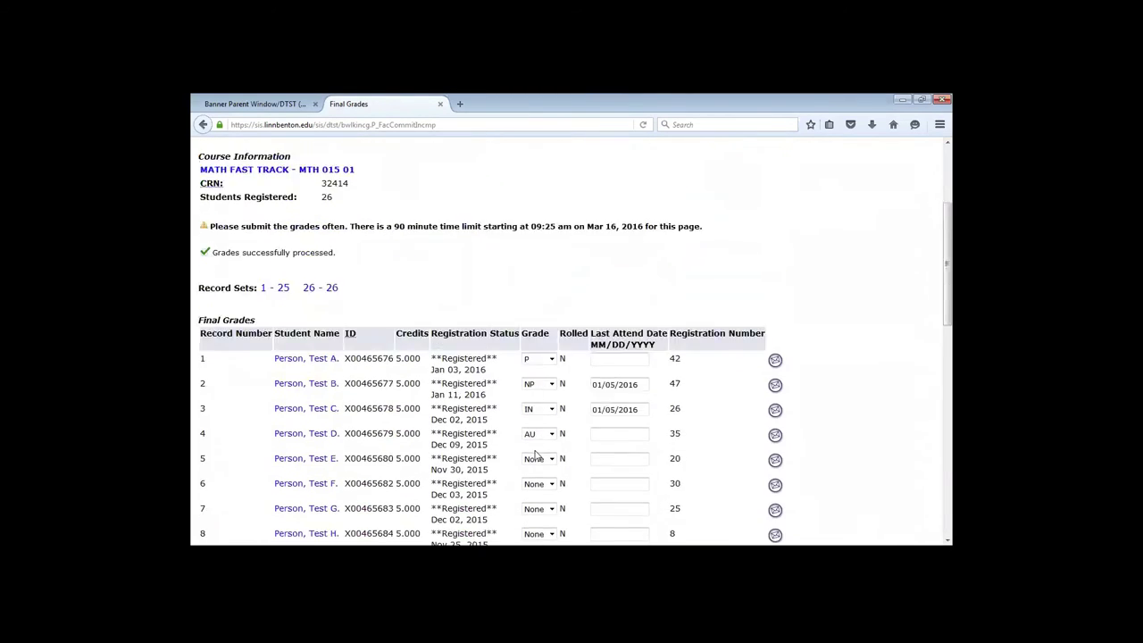
scroll(533, 454, up, 2)
scroll(533, 454, down, 3)
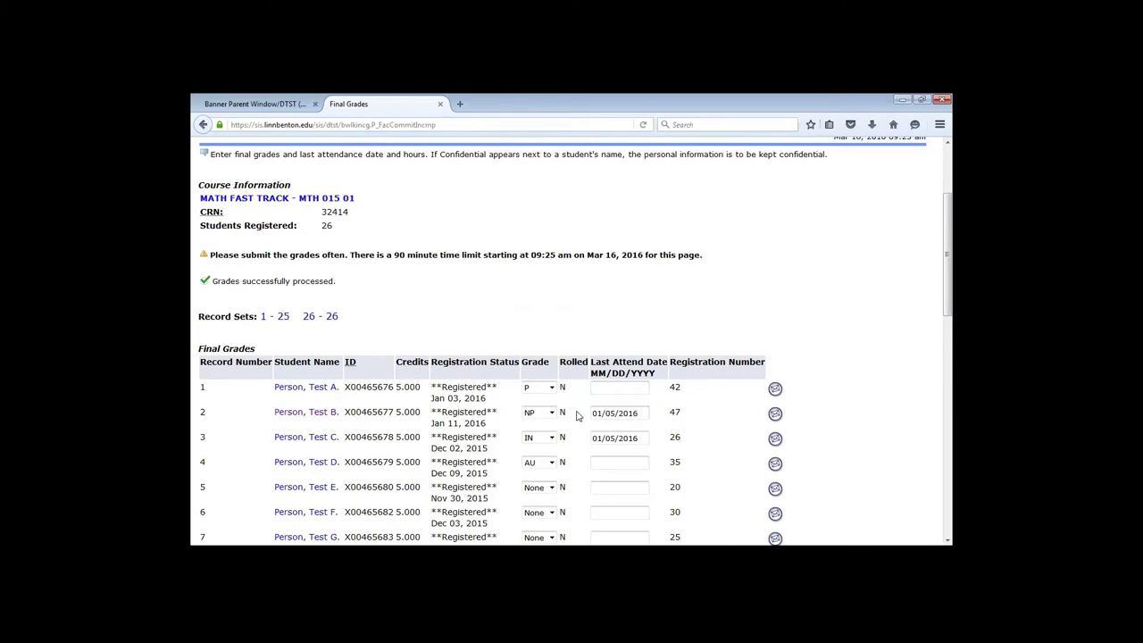
drag(646, 414, 592, 437)
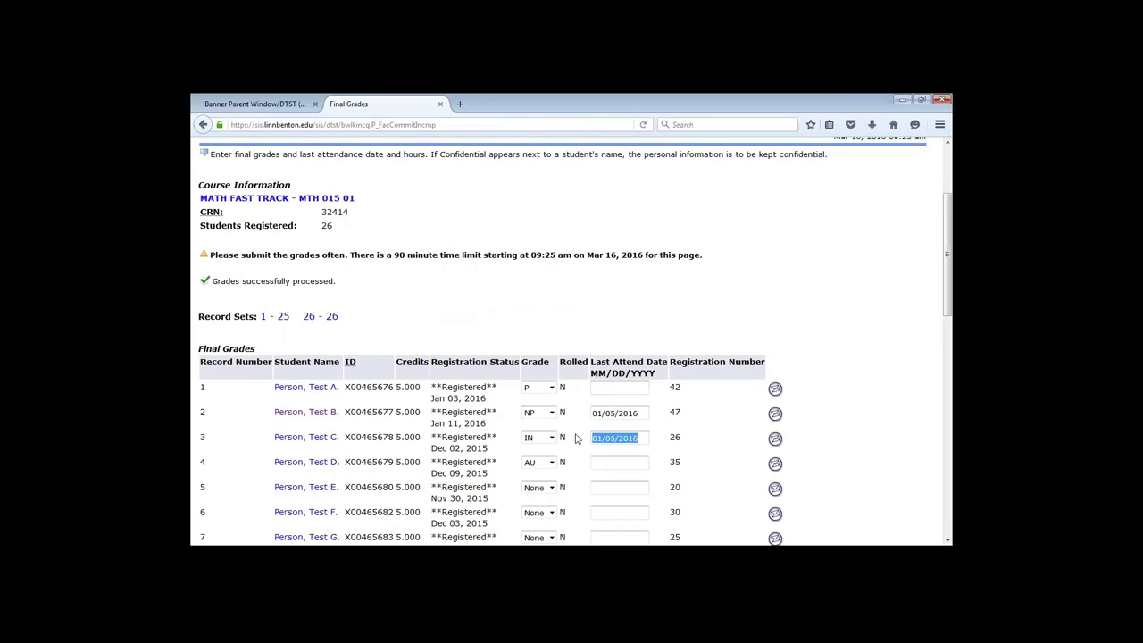
click(636, 439)
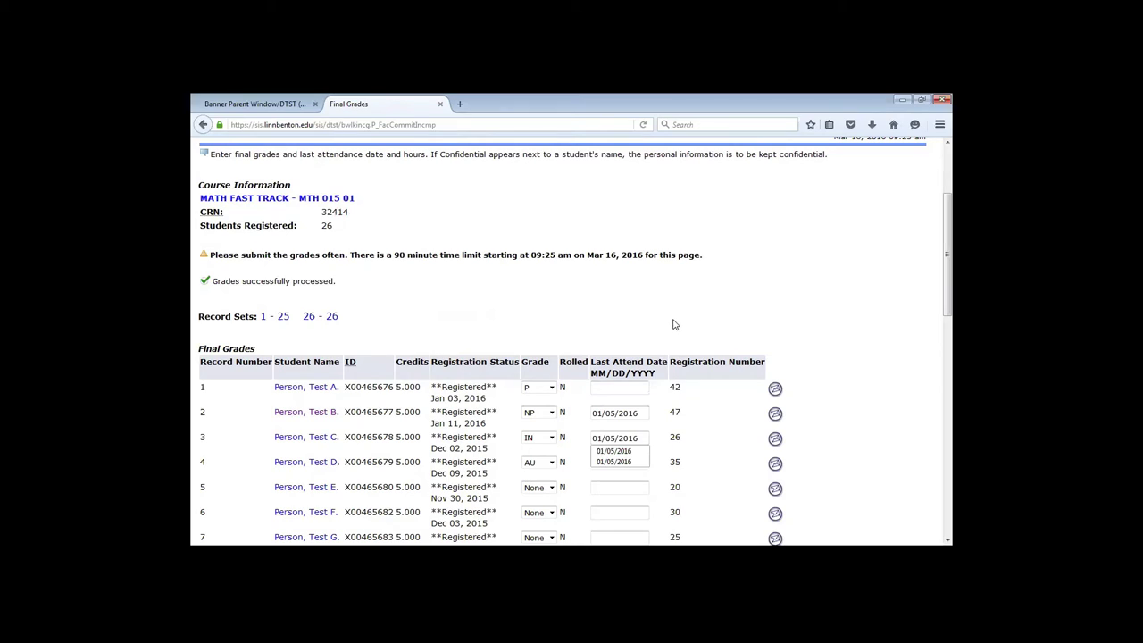
click(644, 321)
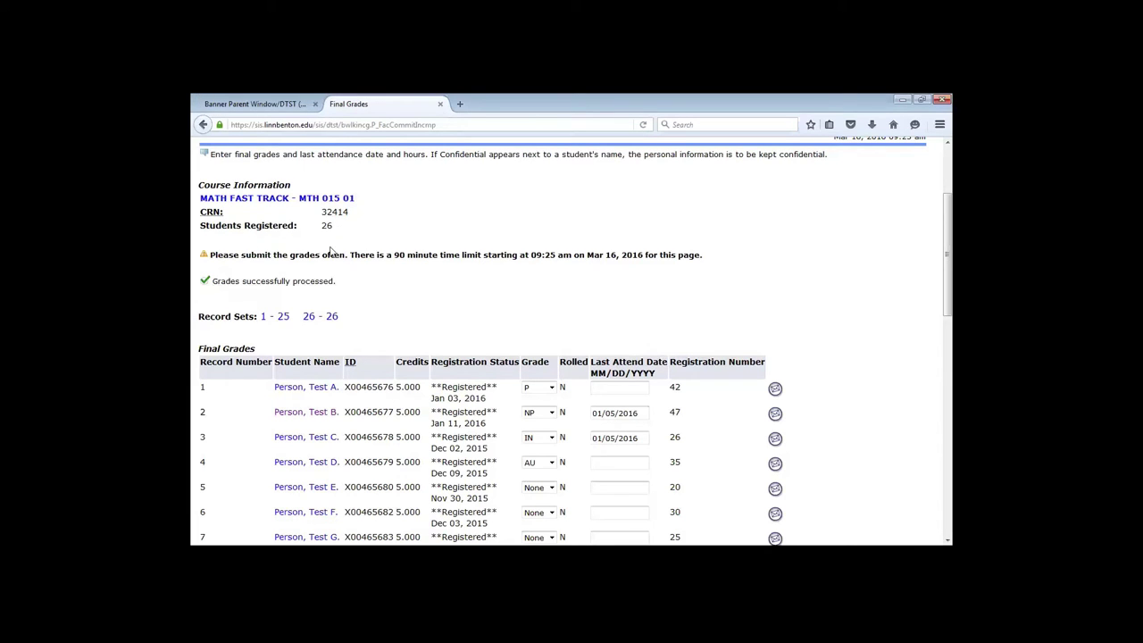
- Submit the final grades once more without changes, check the result, and return to the faculty menu
scroll(517, 363, down, 4)
scroll(420, 498, down, 8)
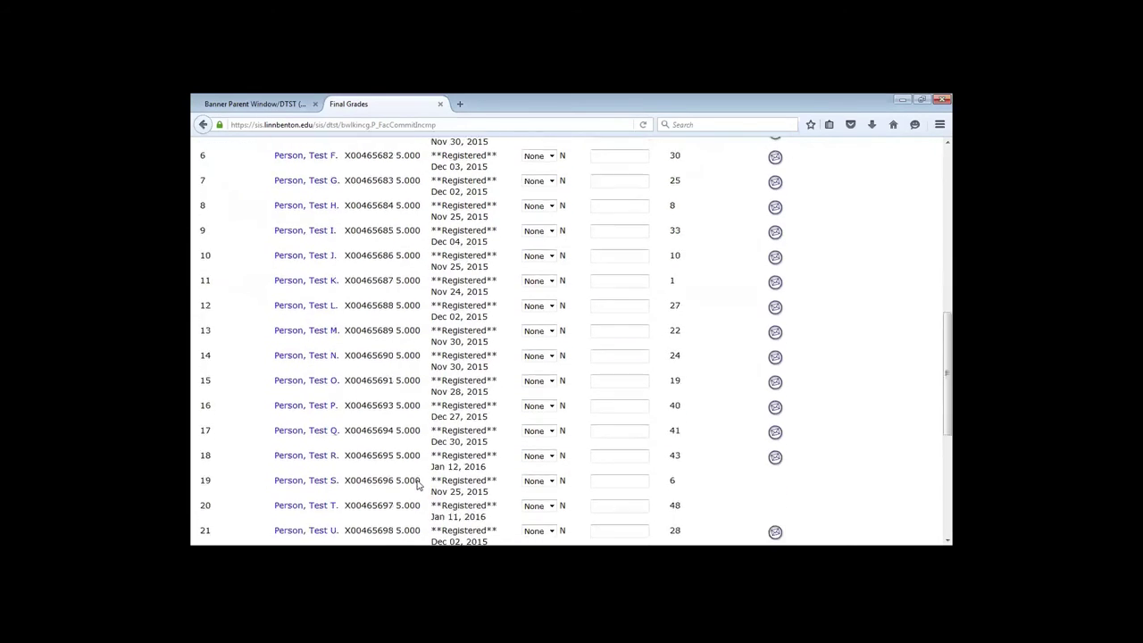
scroll(385, 460, up, 2)
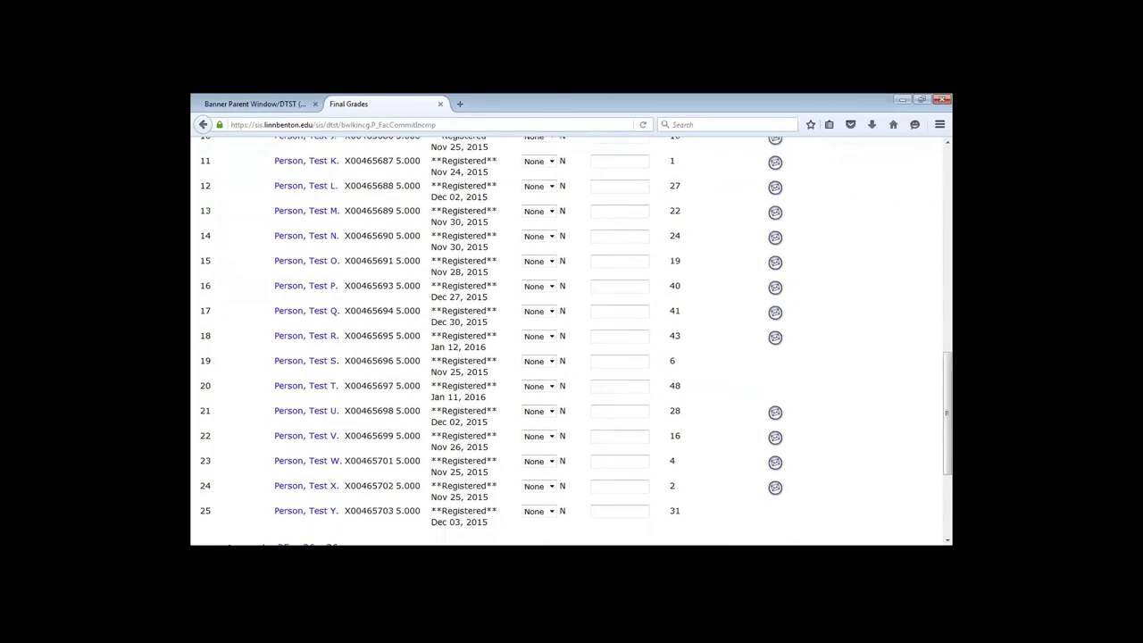
scroll(260, 521, down, 3)
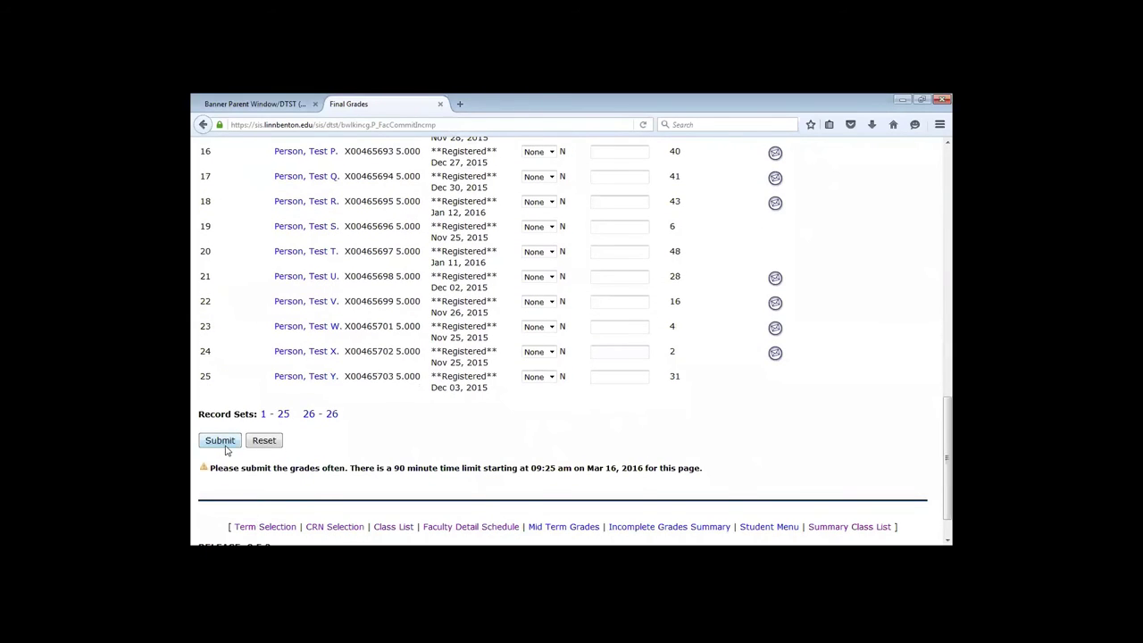
click(220, 441)
scroll(582, 506, down, 3)
scroll(582, 507, down, 1)
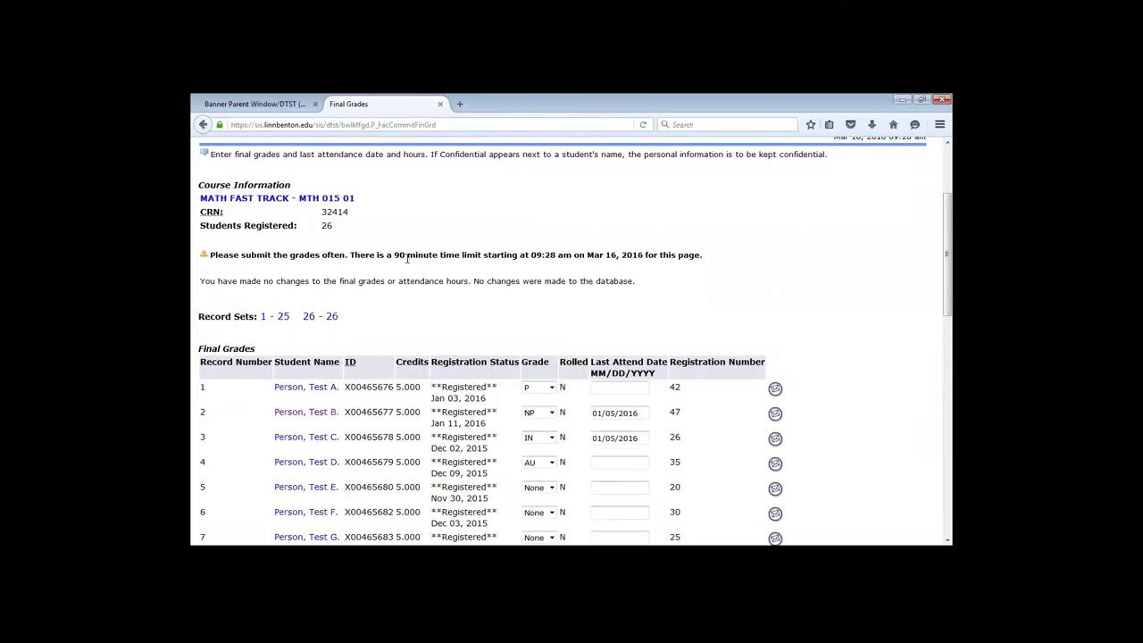
scroll(457, 302, up, 1)
scroll(459, 301, up, 2)
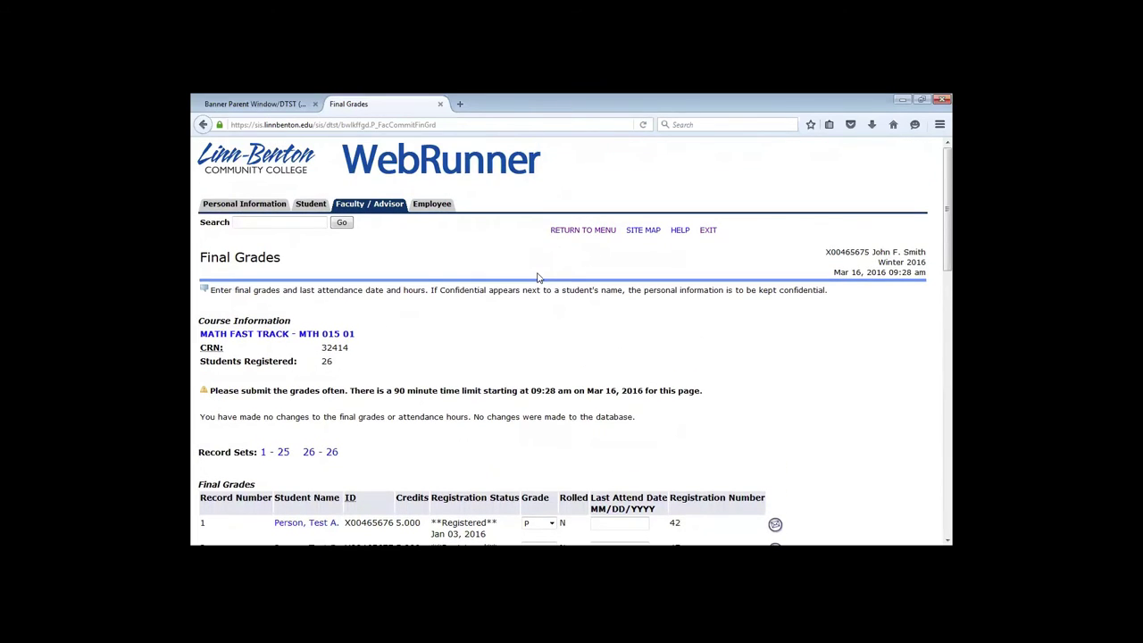
click(560, 234)
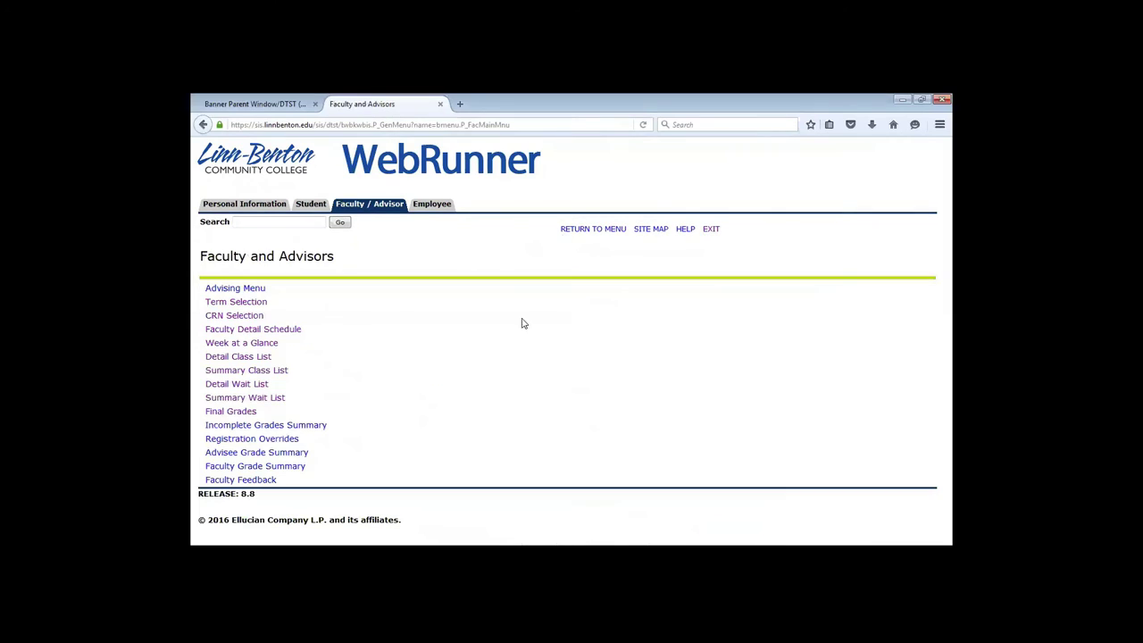
- Open the incomplete grades summary and submit NP as the student's incomplete final grade
click(306, 426)
scroll(393, 406, down, 2)
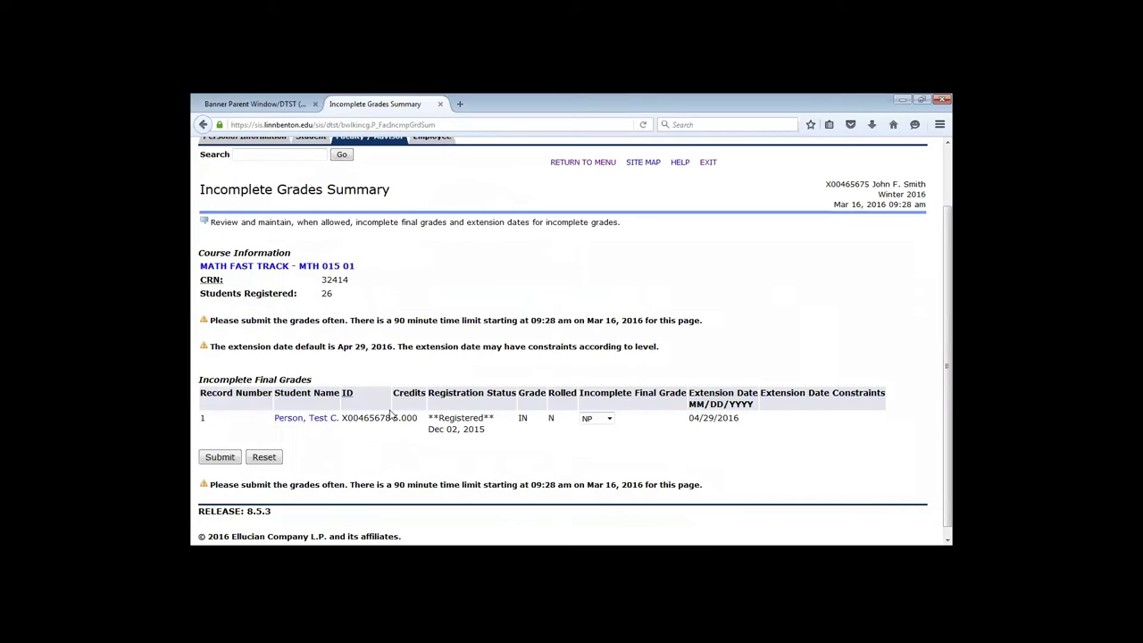
click(608, 419)
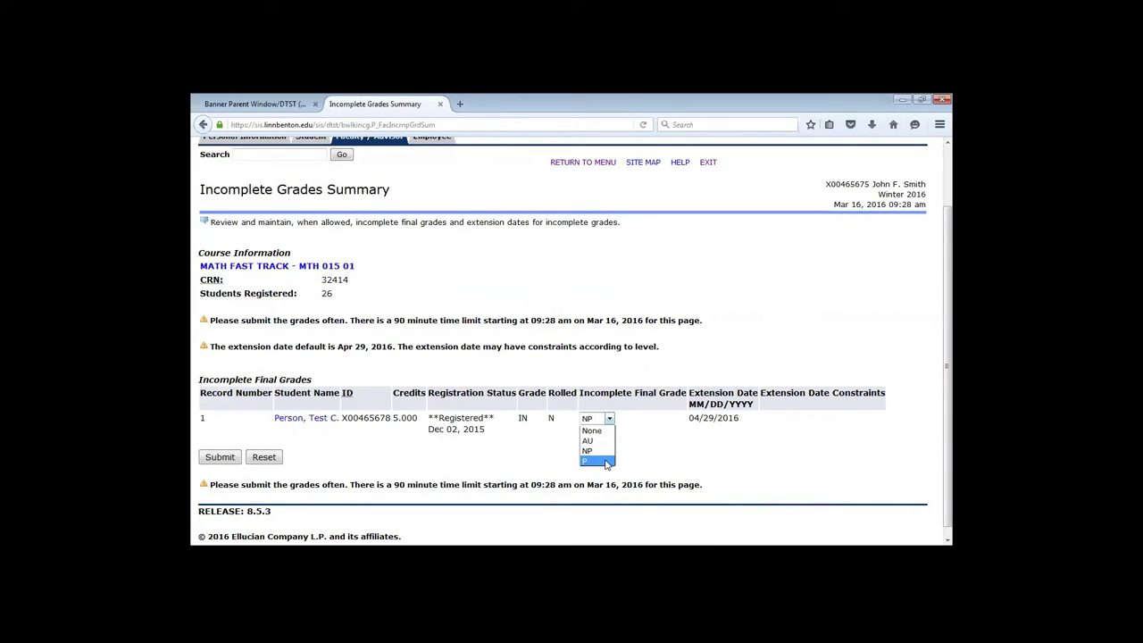
click(606, 451)
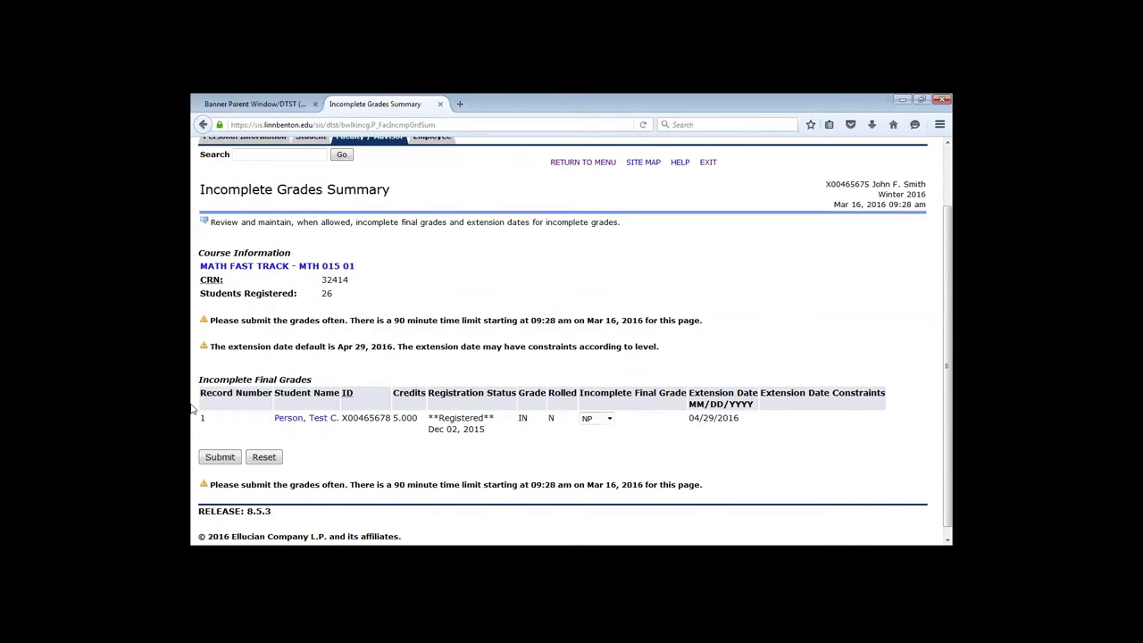
click(220, 457)
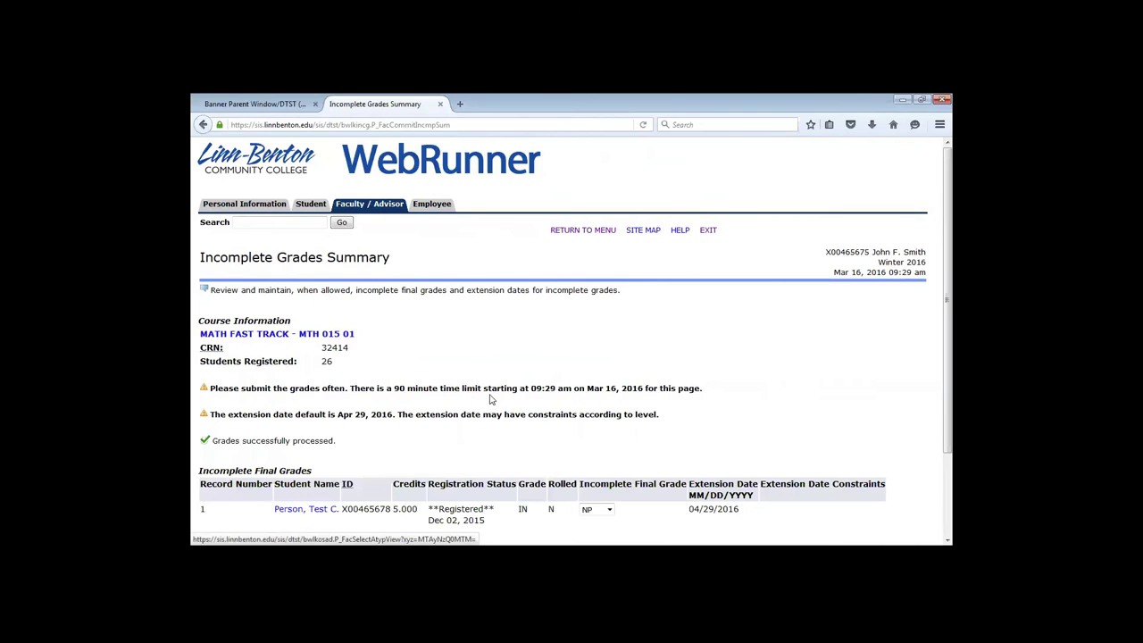
- Check the processed incomplete grade and the submission time limit notice, and return to the faculty menu
double_click(221, 388)
triple_click(437, 398)
click(440, 393)
scroll(508, 427, down, 2)
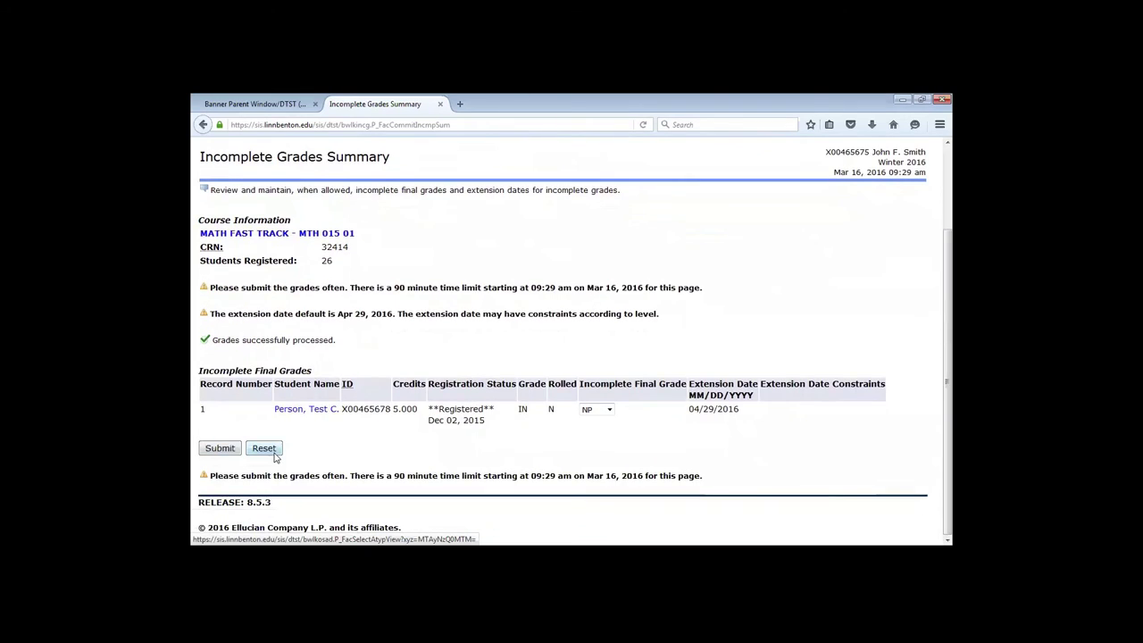
scroll(589, 227, up, 2)
click(591, 230)
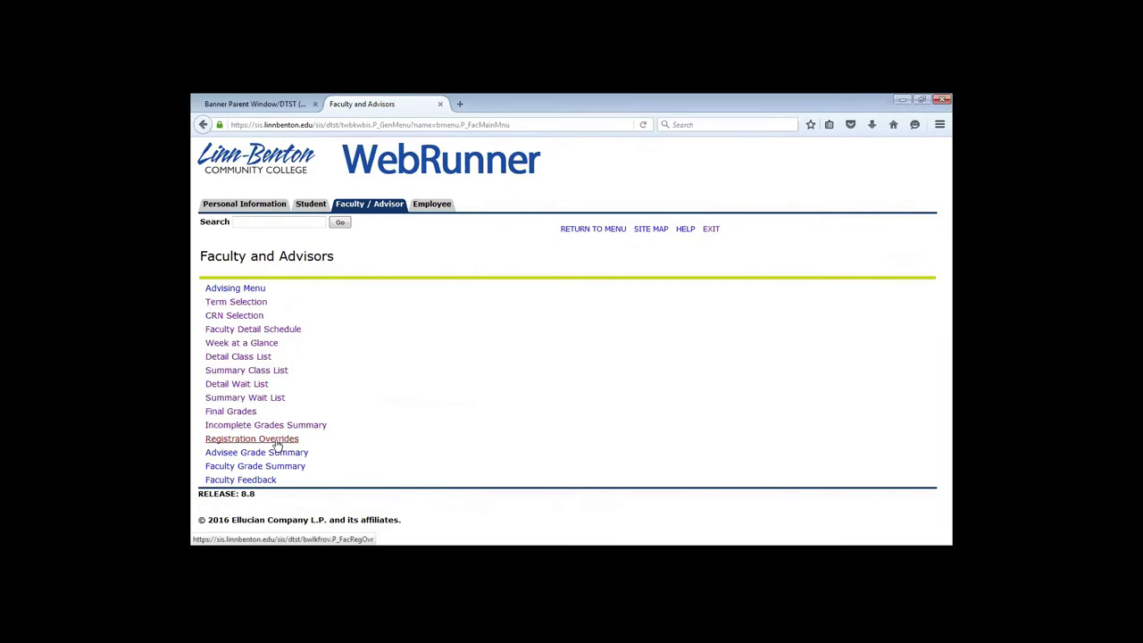
- Open the registration overrides page, look through the selected student's current schedule, and go back to the faculty menu
click(277, 441)
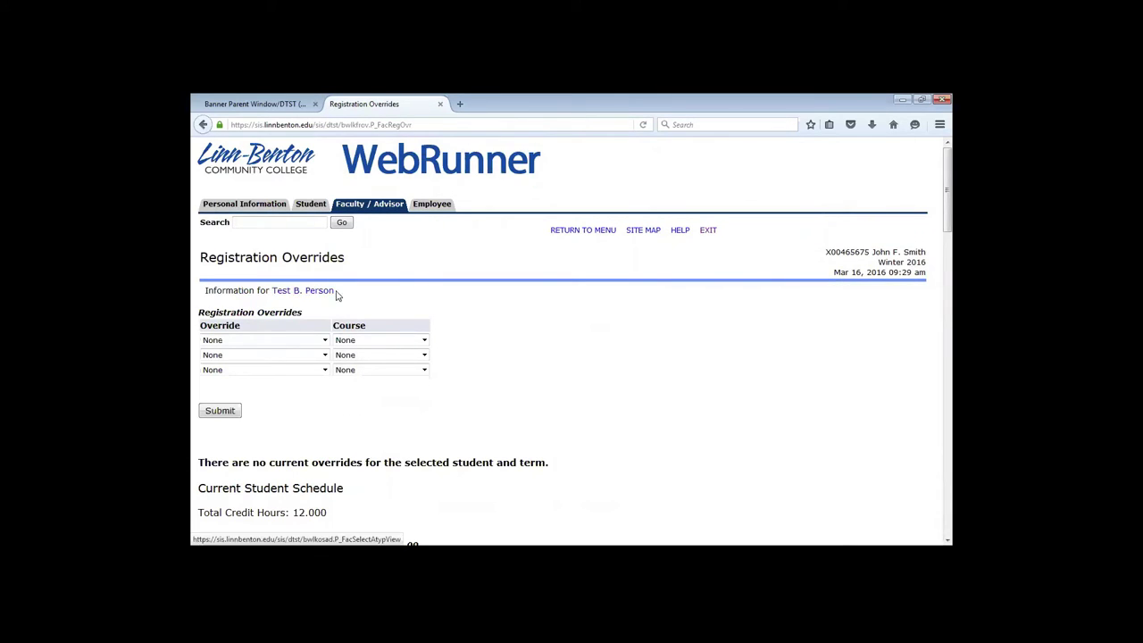
scroll(390, 378, down, 3)
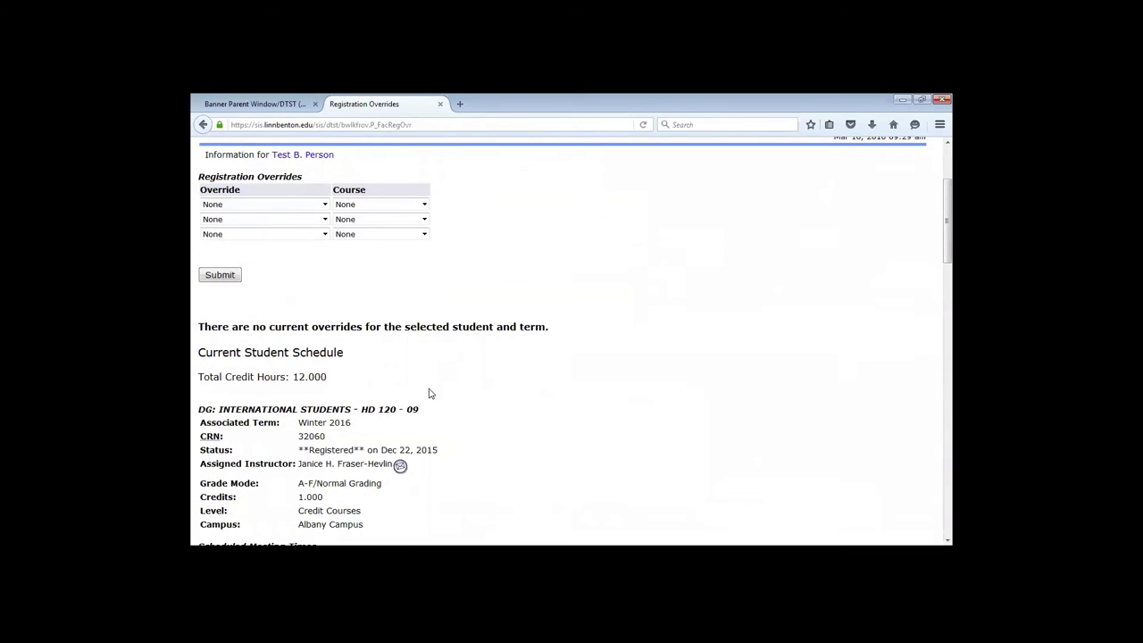
scroll(425, 397, up, 2)
scroll(423, 397, down, 9)
scroll(424, 400, up, 10)
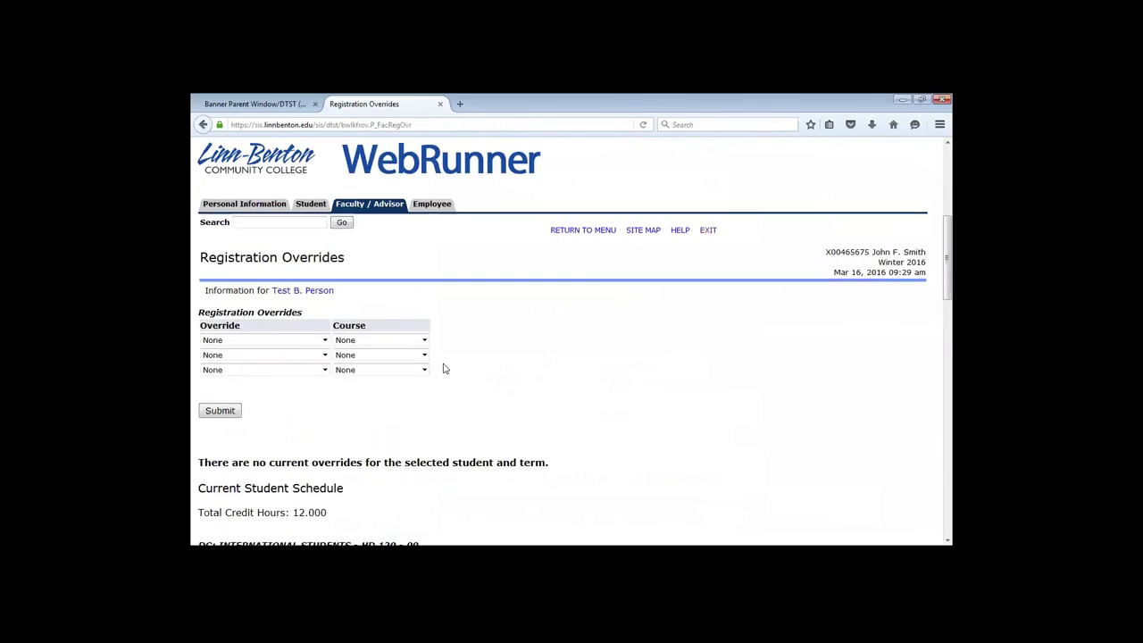
key(alt+Left)
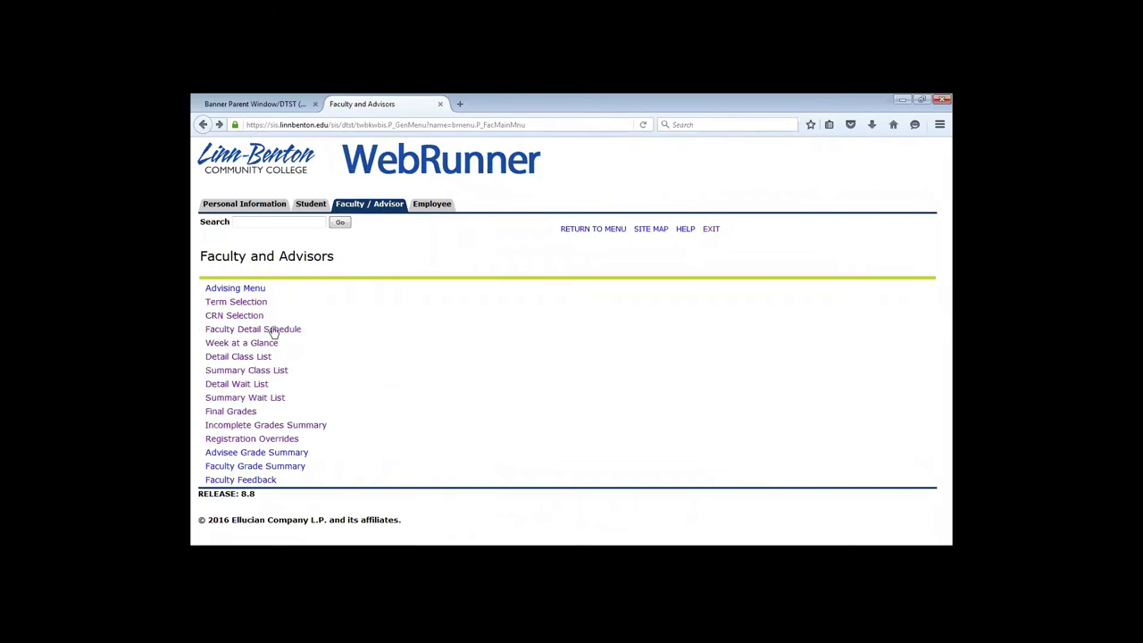
- Reopen registration overrides and set the first override to Instructor Approval for course 32414 - MTH 015 01
click(264, 439)
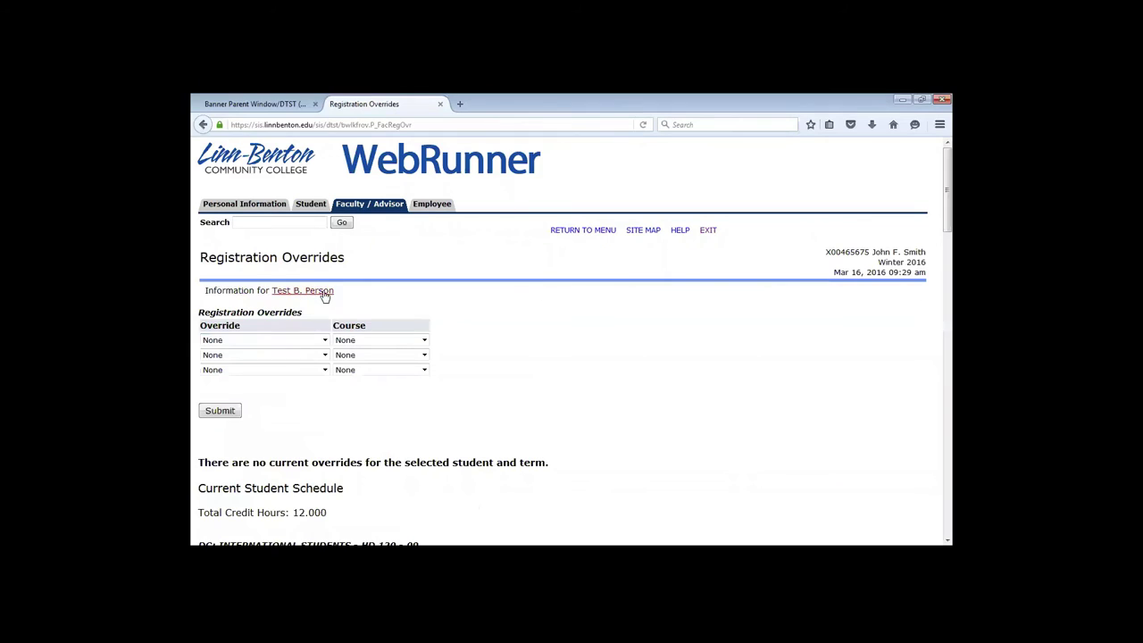
click(324, 340)
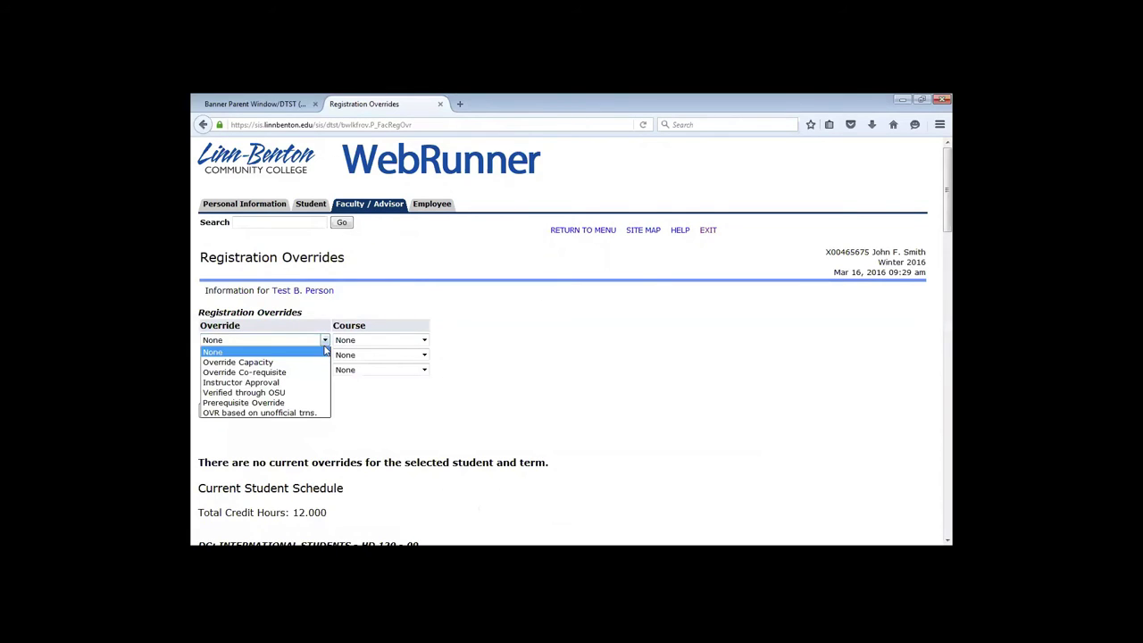
click(285, 382)
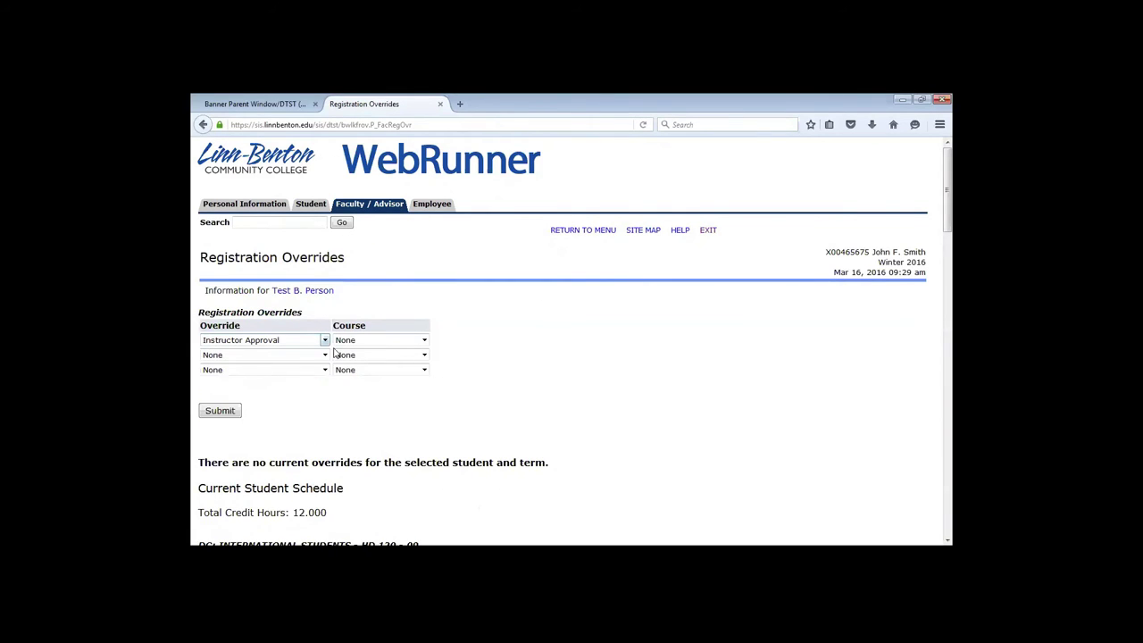
click(424, 340)
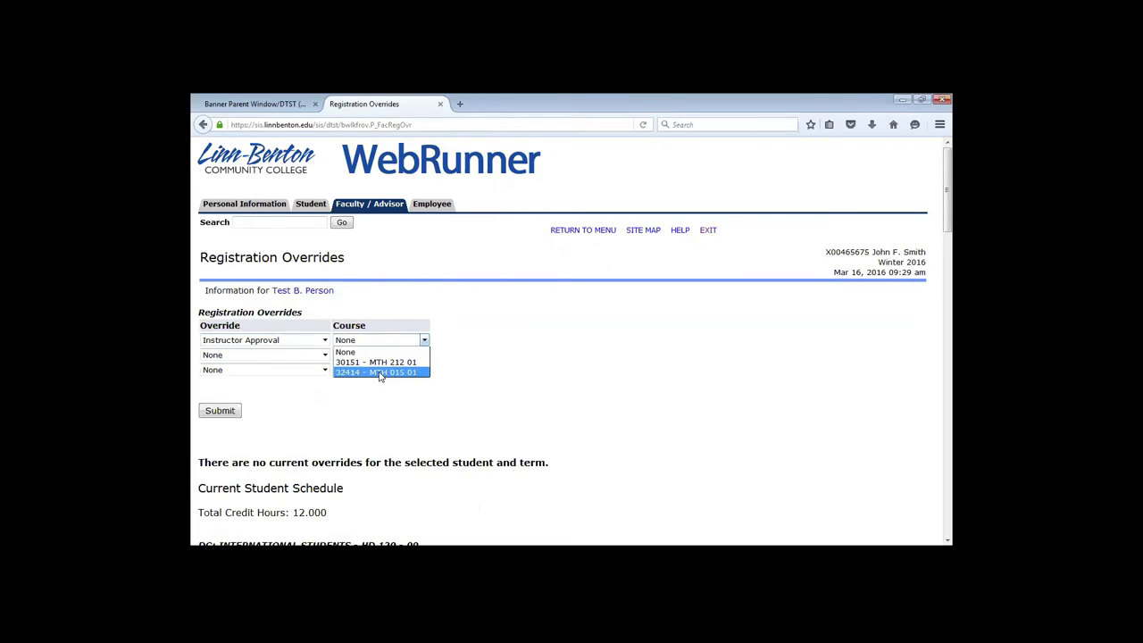
click(377, 372)
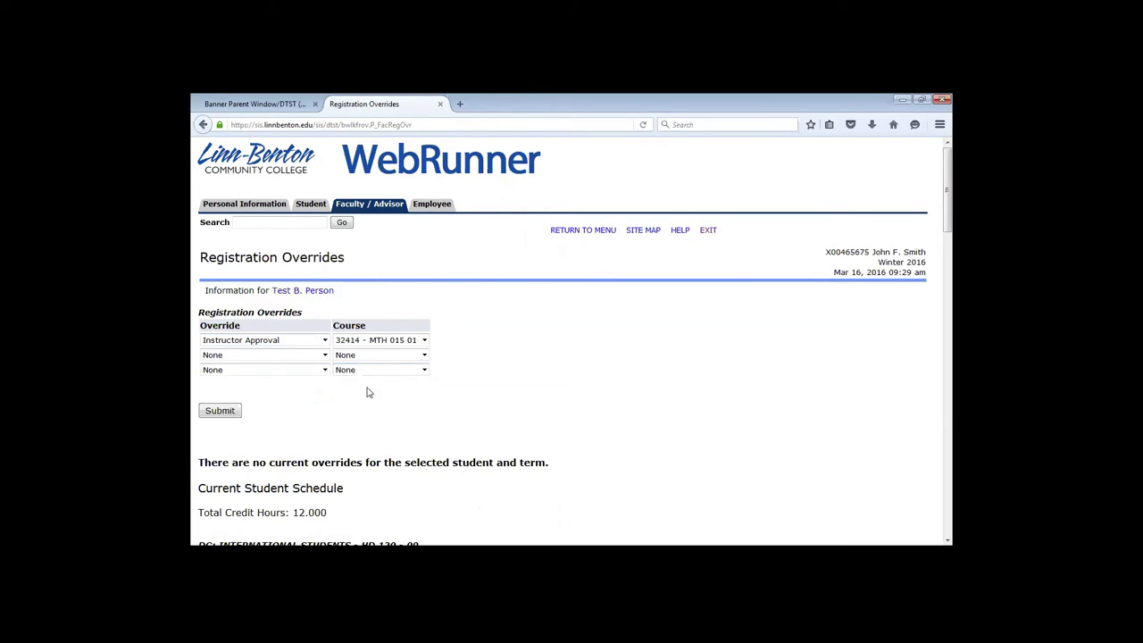
- Set the second override to Prerequisite Override for course 32414 - MTH 015 01
click(324, 355)
click(304, 419)
click(391, 356)
click(399, 389)
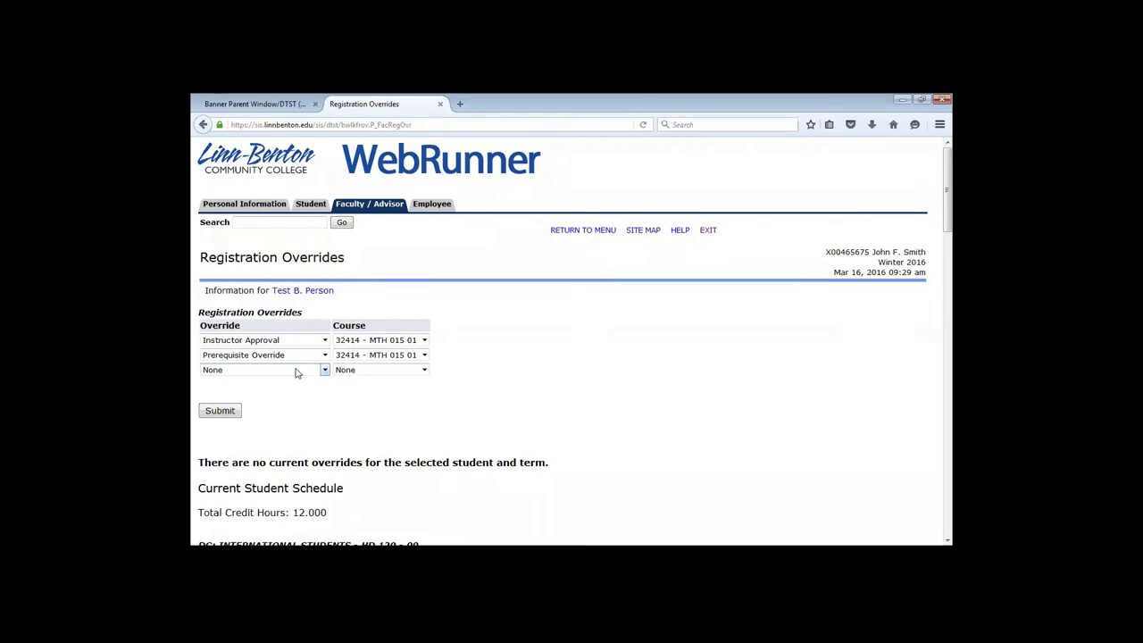
- Set the third override to Override Capacity for 30151 - MTH 212 01, submit the requests for review, and return to the faculty menu without confirming
click(294, 369)
click(295, 394)
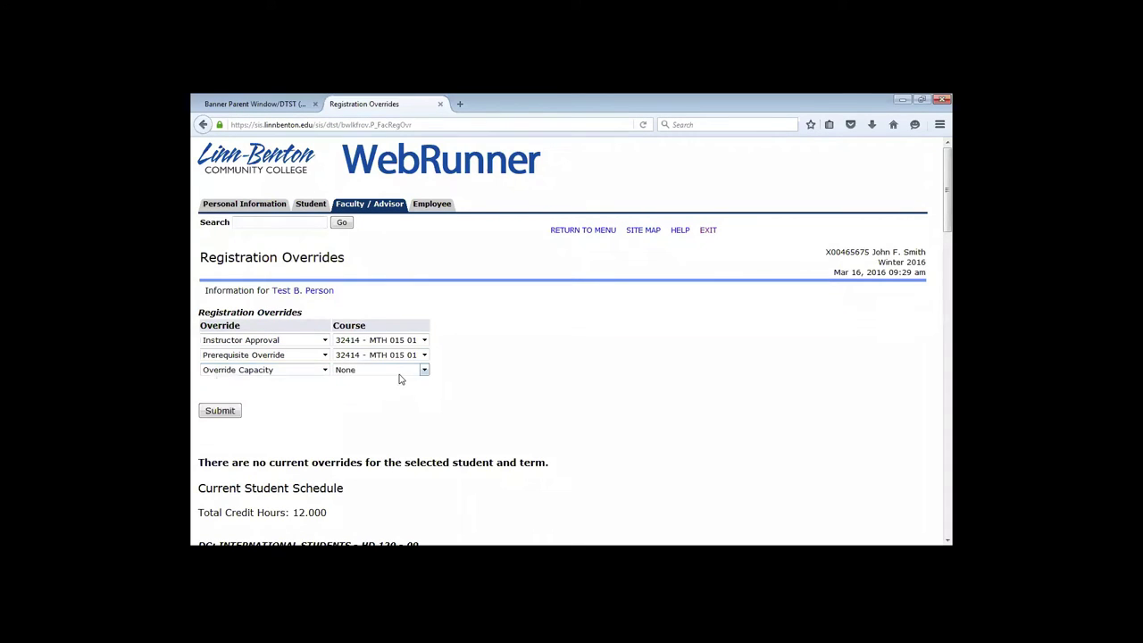
click(400, 370)
click(404, 390)
click(221, 411)
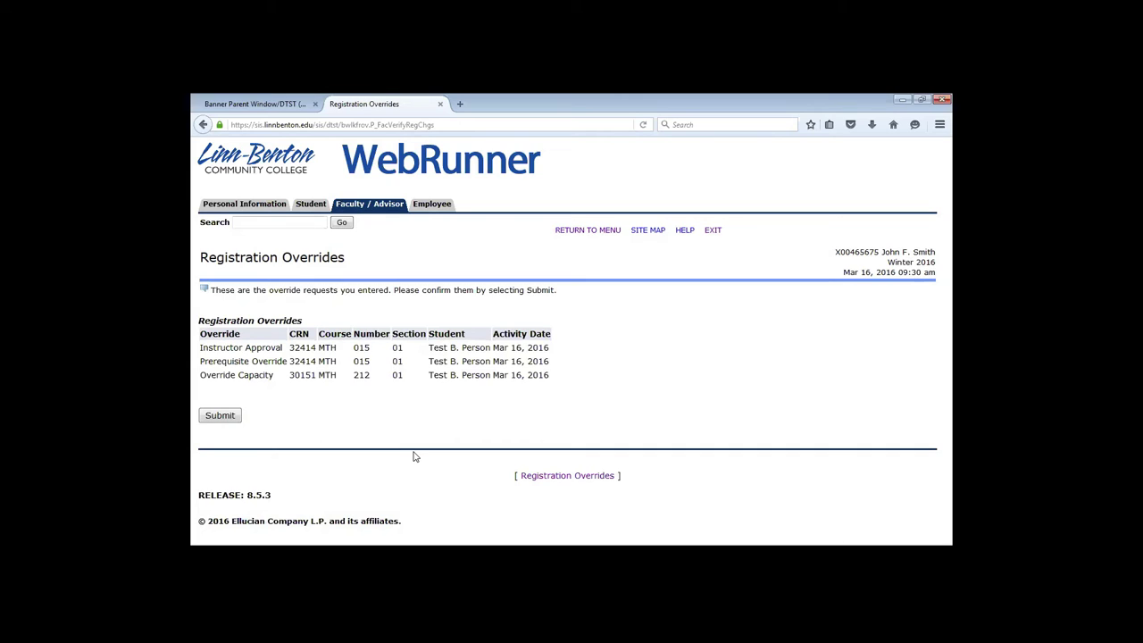
click(599, 233)
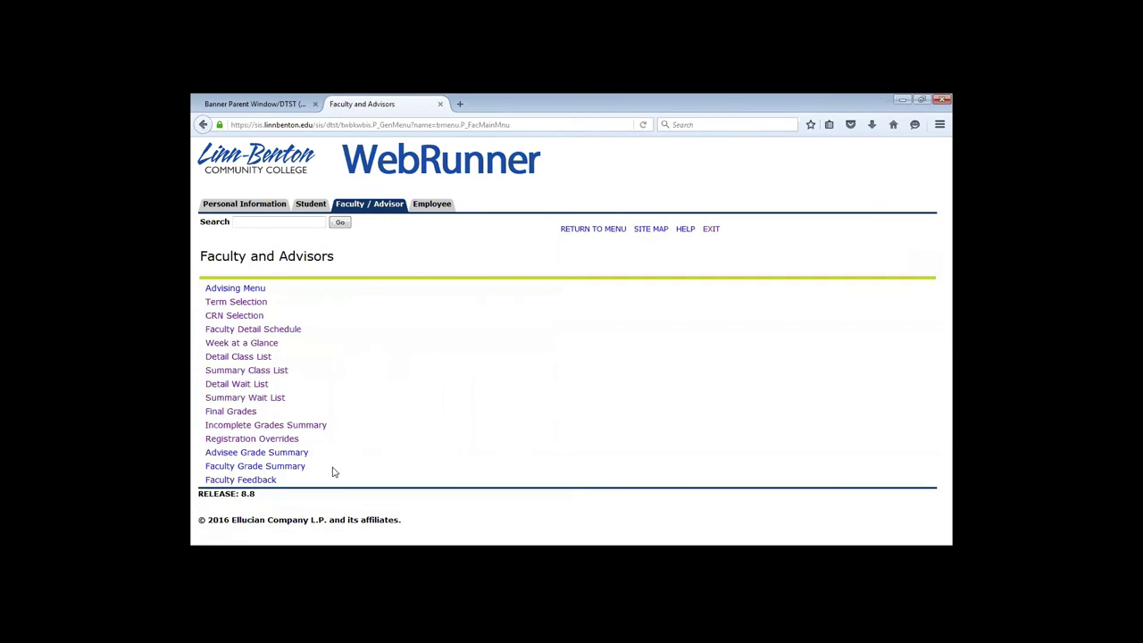
- View the advisee grade summary for Winter 2016 and return to the faculty menu
click(285, 457)
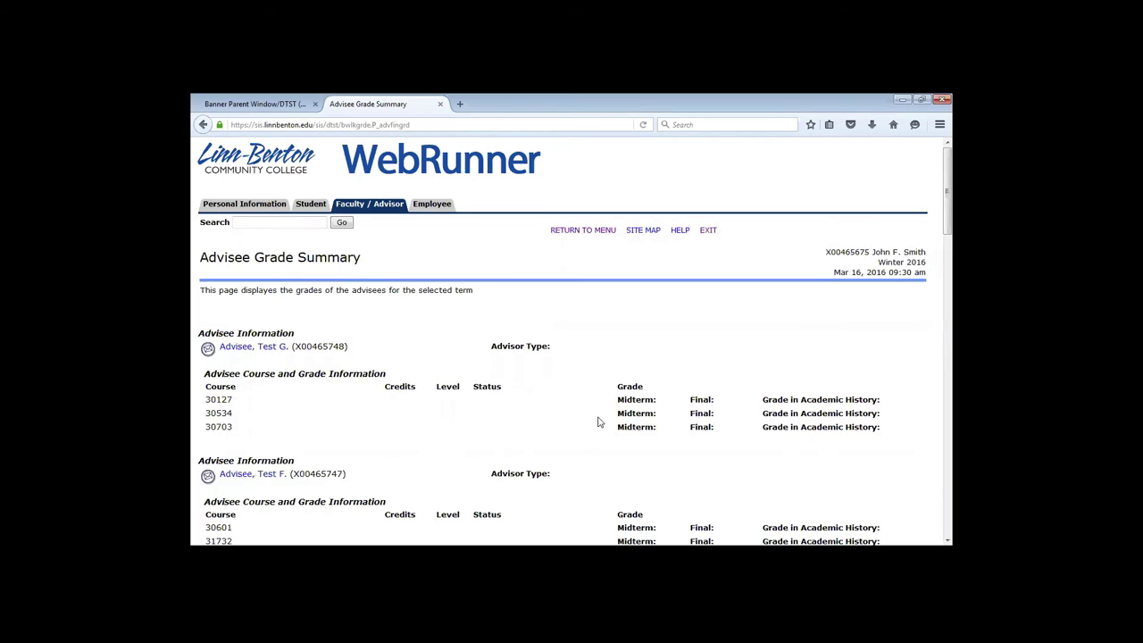
scroll(592, 413, down, 3)
scroll(585, 465, up, 3)
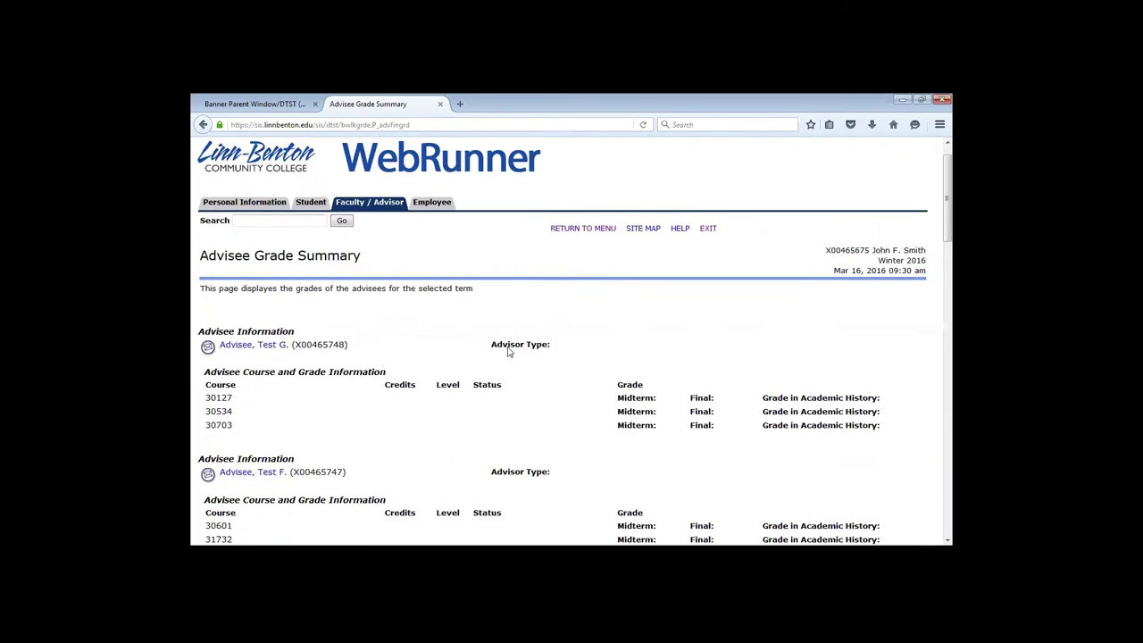
click(593, 229)
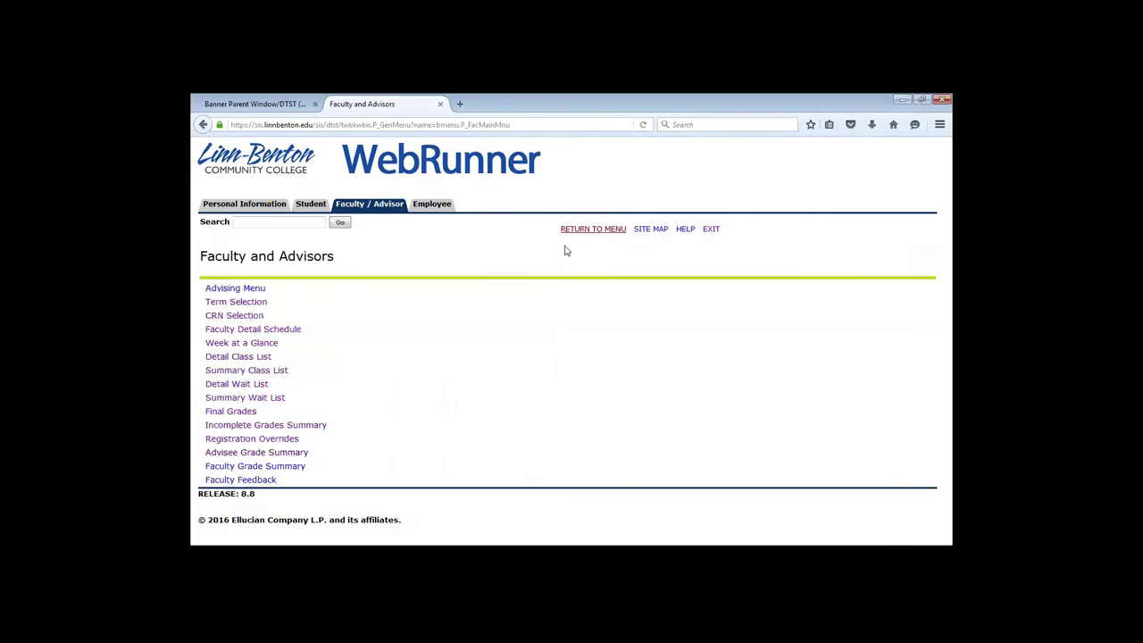
- Change the selected term to Fall 2015
click(238, 304)
click(300, 291)
click(301, 322)
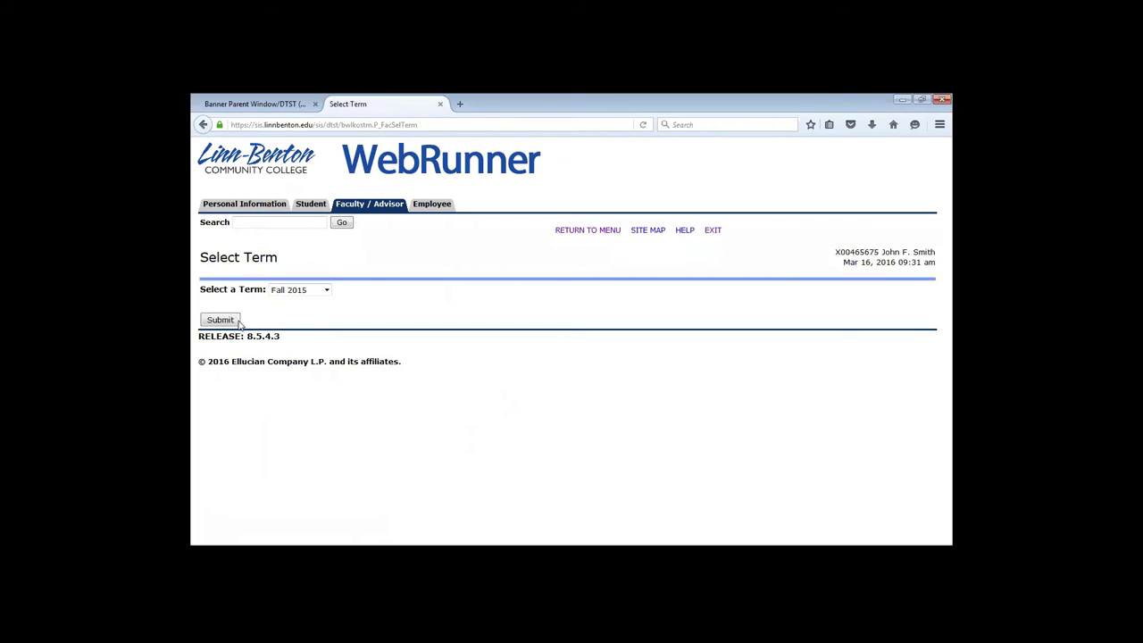
click(221, 320)
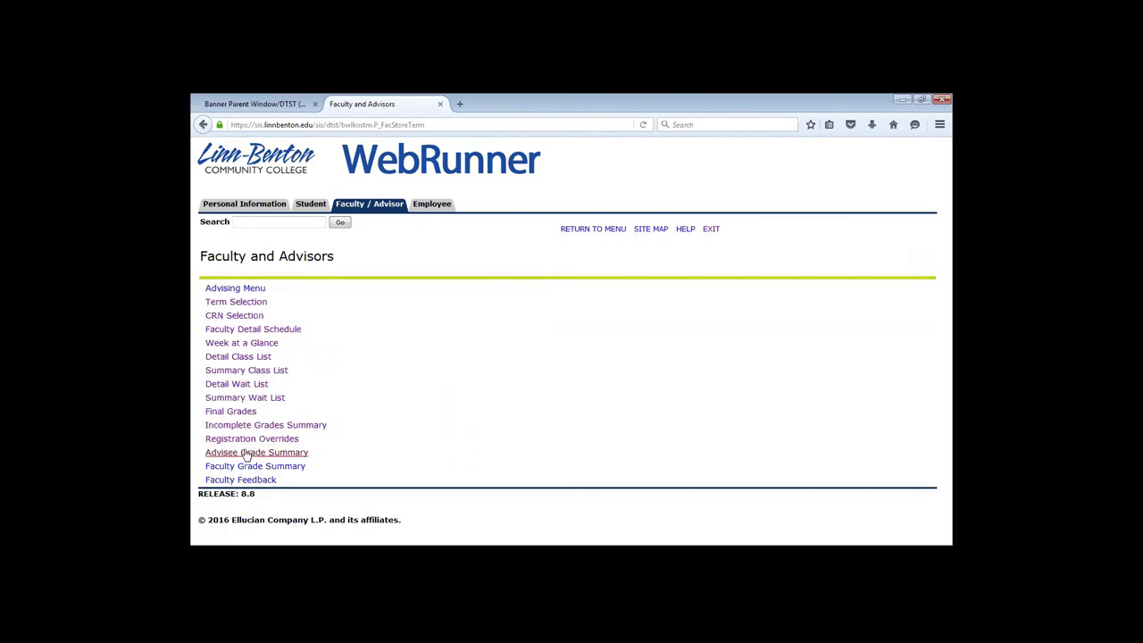
- Review the Fall 2015 advisee grade summary, including each advisee's grades in academic history, and return to the faculty menu
click(264, 454)
scroll(528, 398, down, 1)
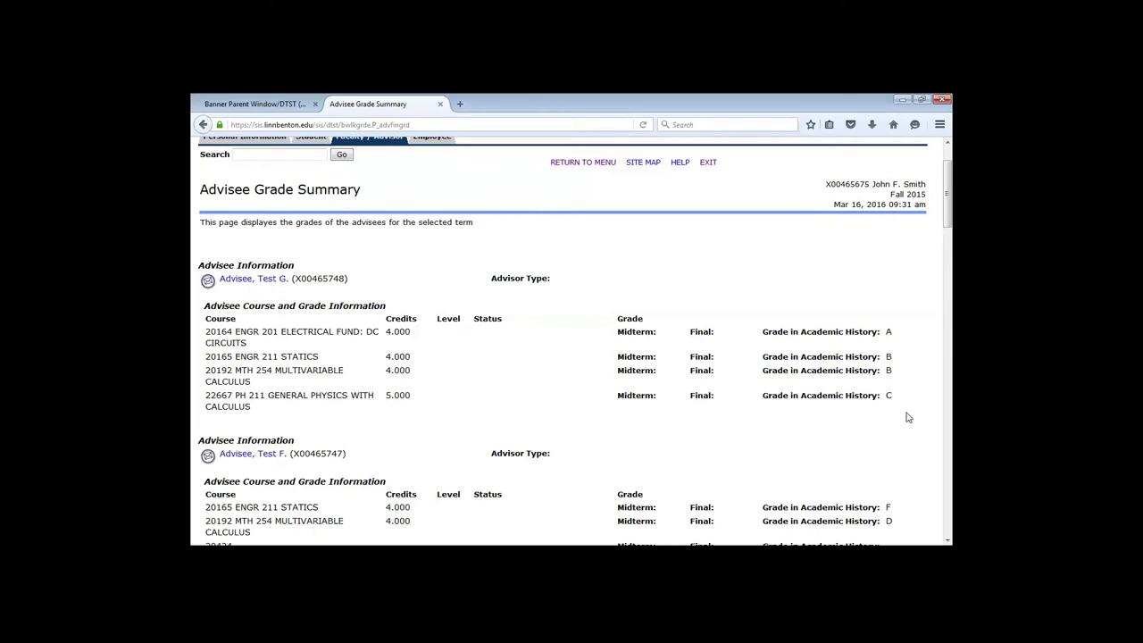
scroll(351, 371, down, 1)
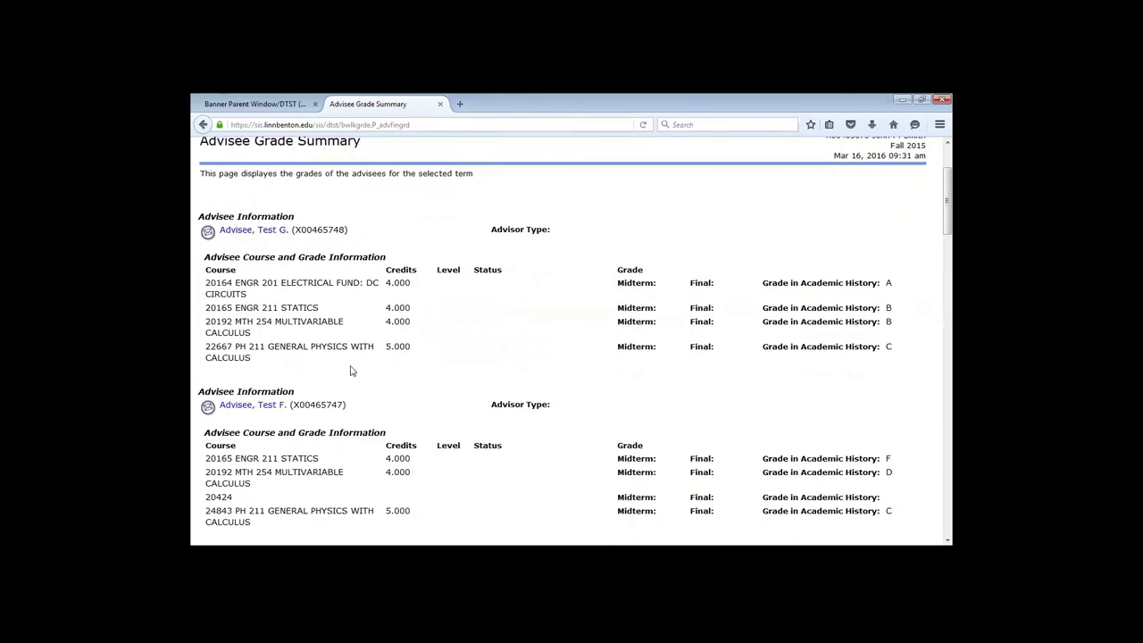
scroll(351, 370, down, 5)
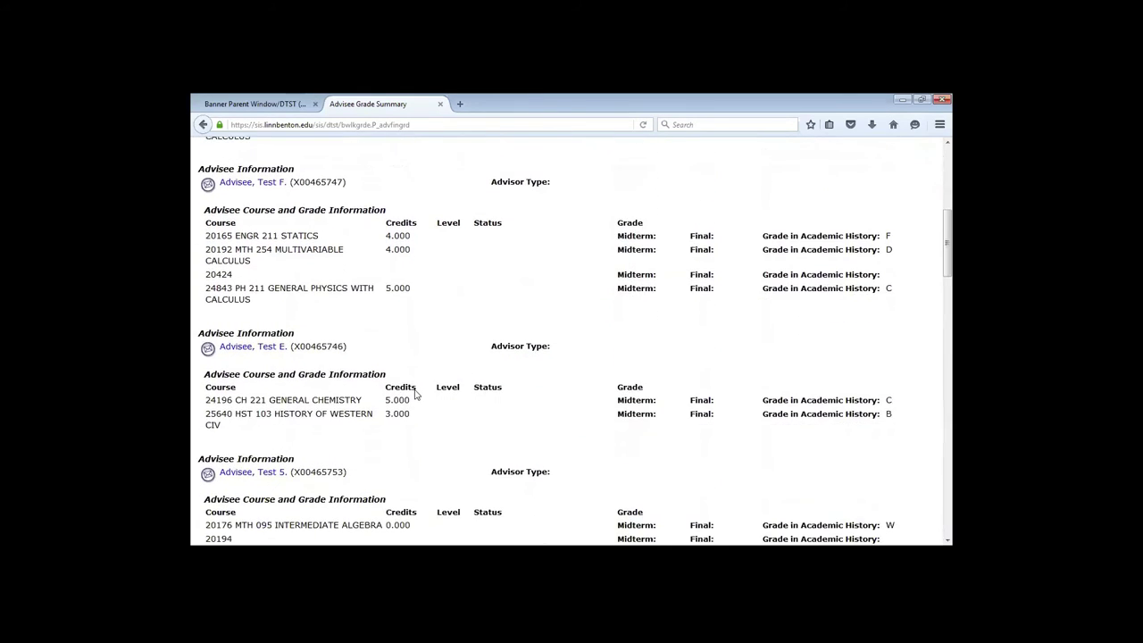
scroll(417, 395, down, 2)
scroll(421, 396, up, 5)
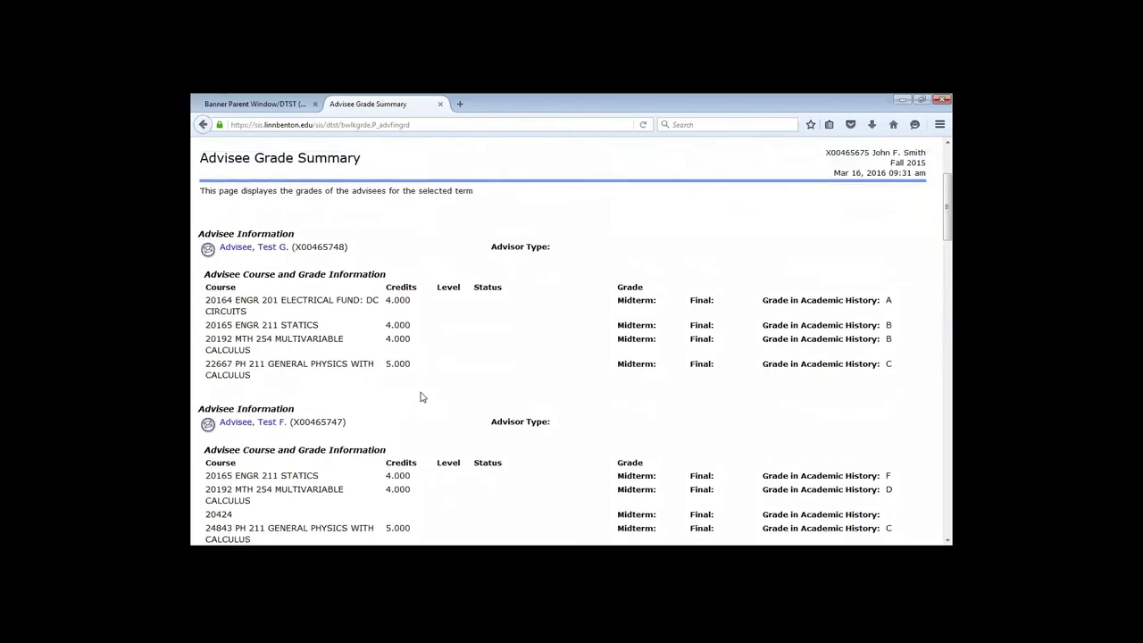
scroll(421, 396, up, 2)
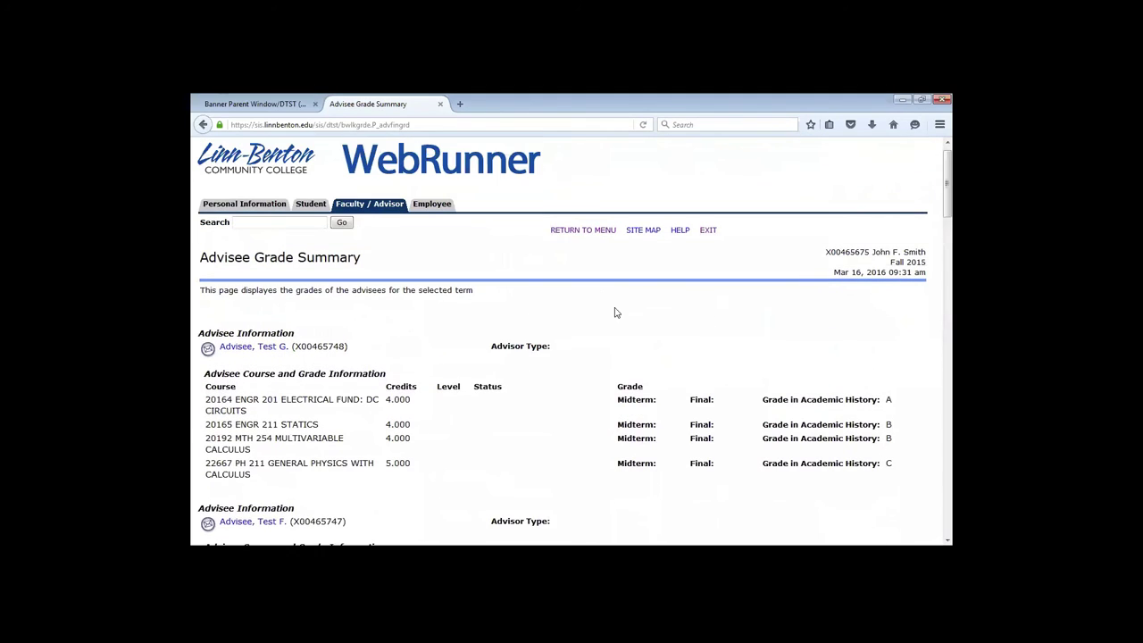
click(586, 235)
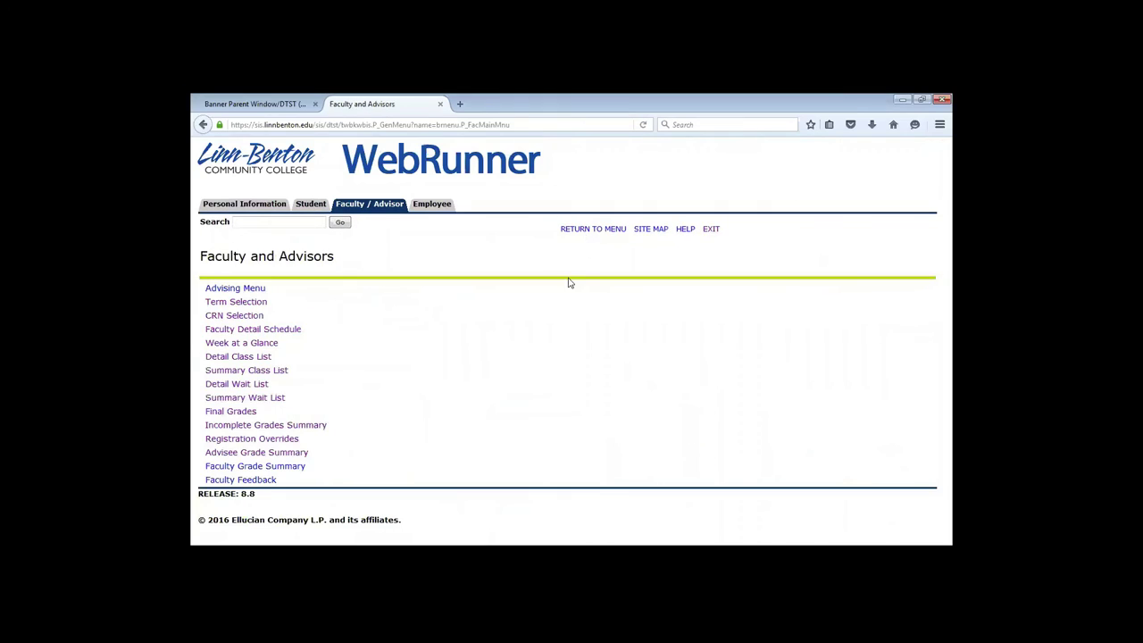
- Open the faculty grade summary for MTH 015 02: MATH FAST TRACK, 25290 and review the students' grades in academic history
click(269, 471)
click(307, 293)
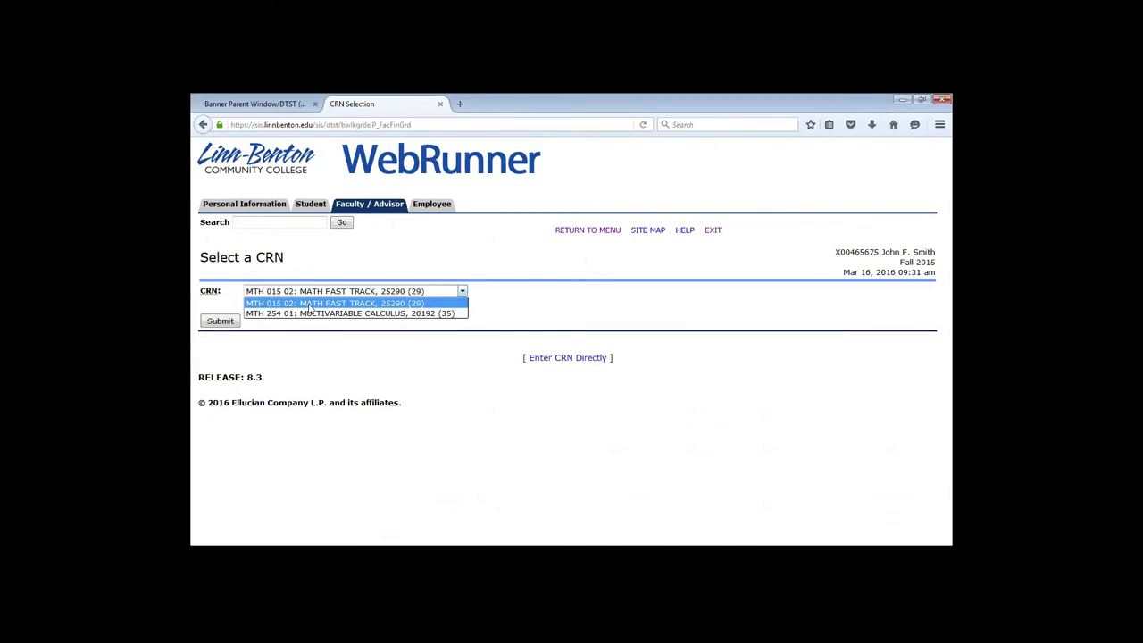
click(309, 303)
click(220, 321)
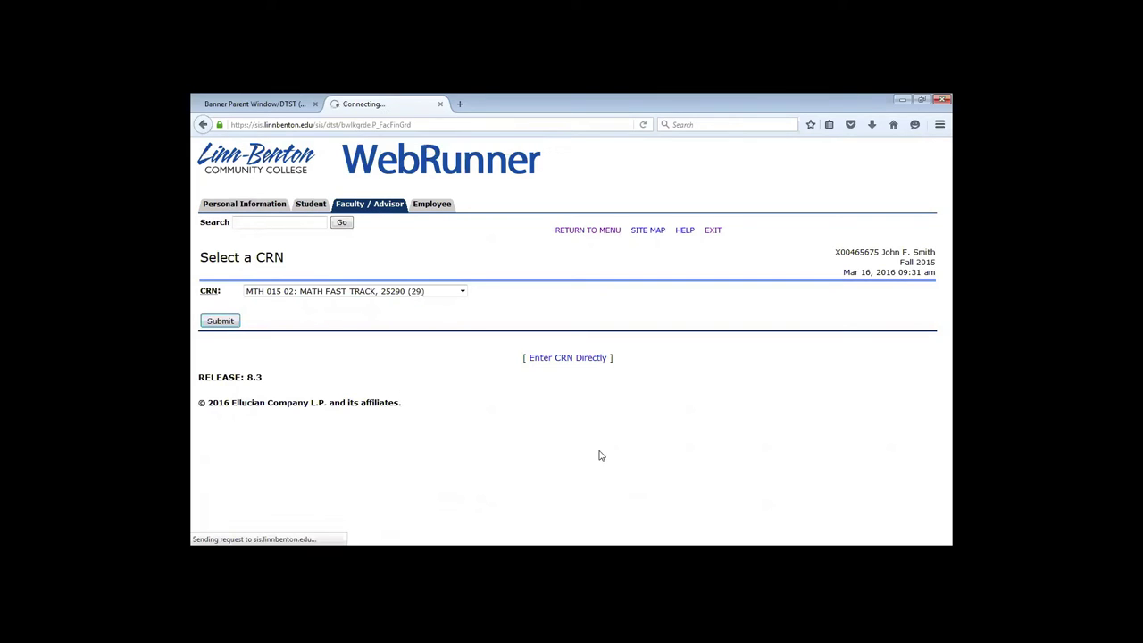
scroll(812, 424, down, 1)
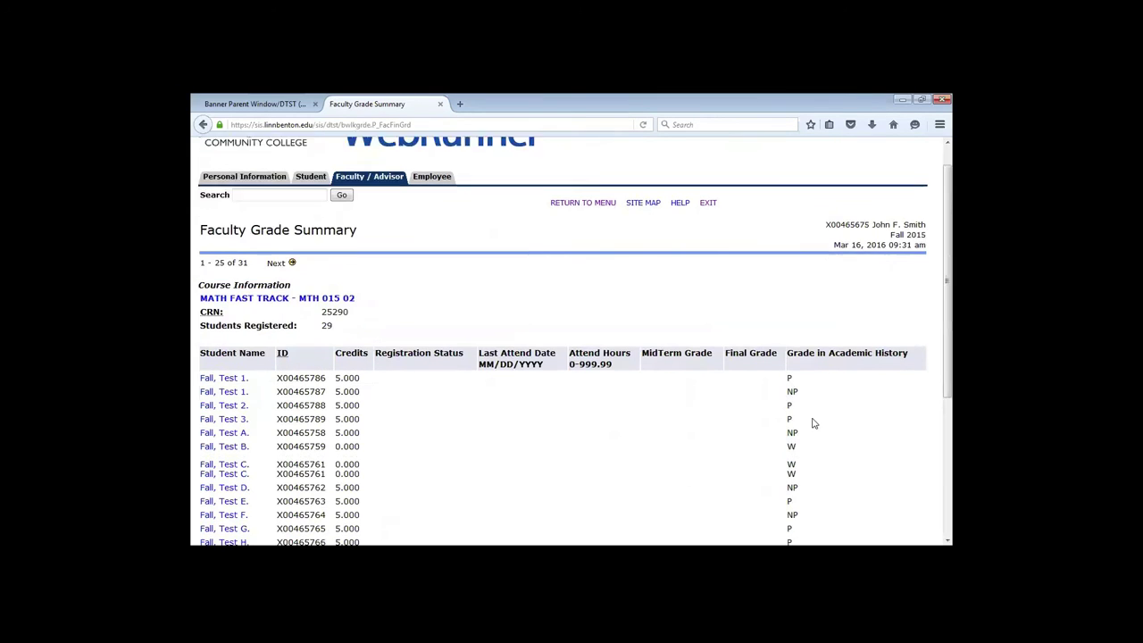
scroll(813, 424, down, 2)
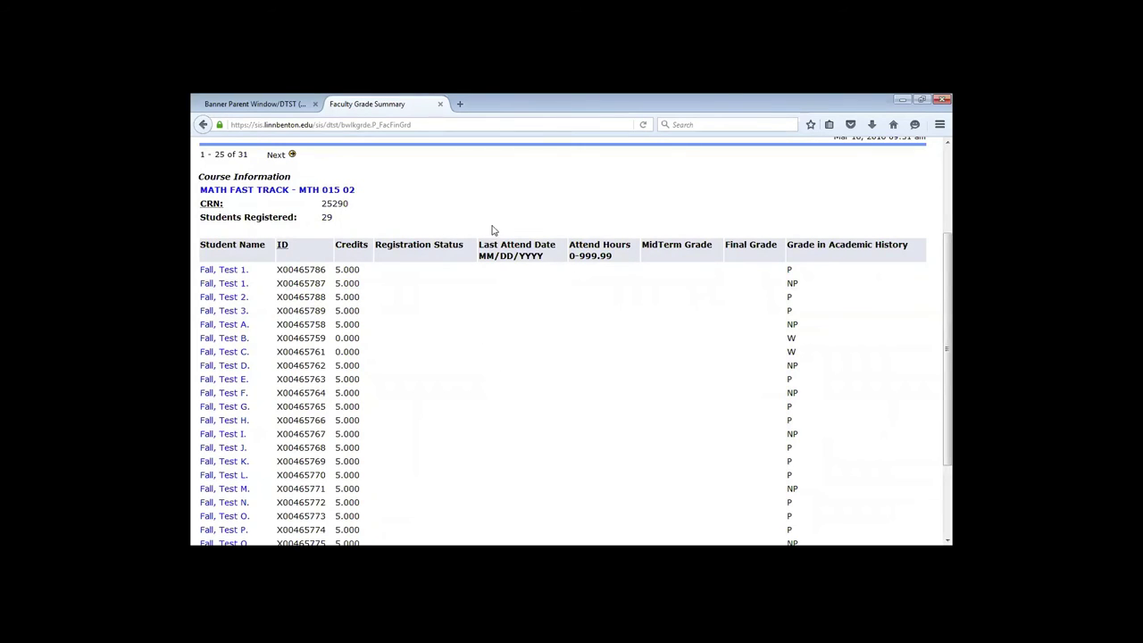
scroll(512, 464, down, 1)
scroll(512, 464, down, 1)
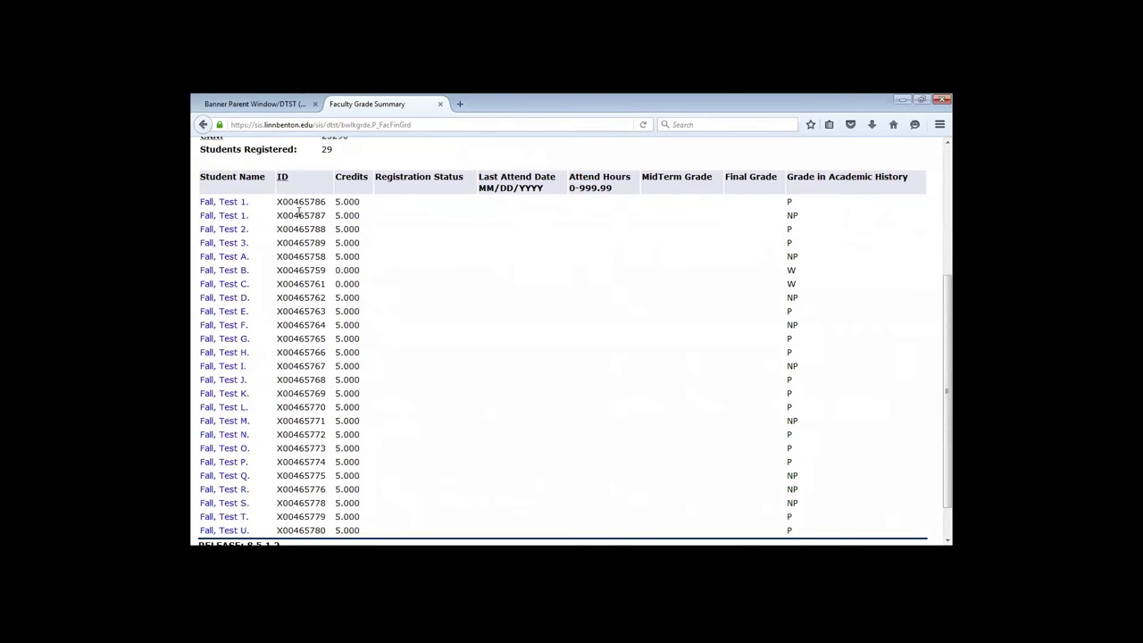
- Enter CRN 20030 directly for Fall 2015 and try to view its faculty grade summary
scroll(492, 334, up, 5)
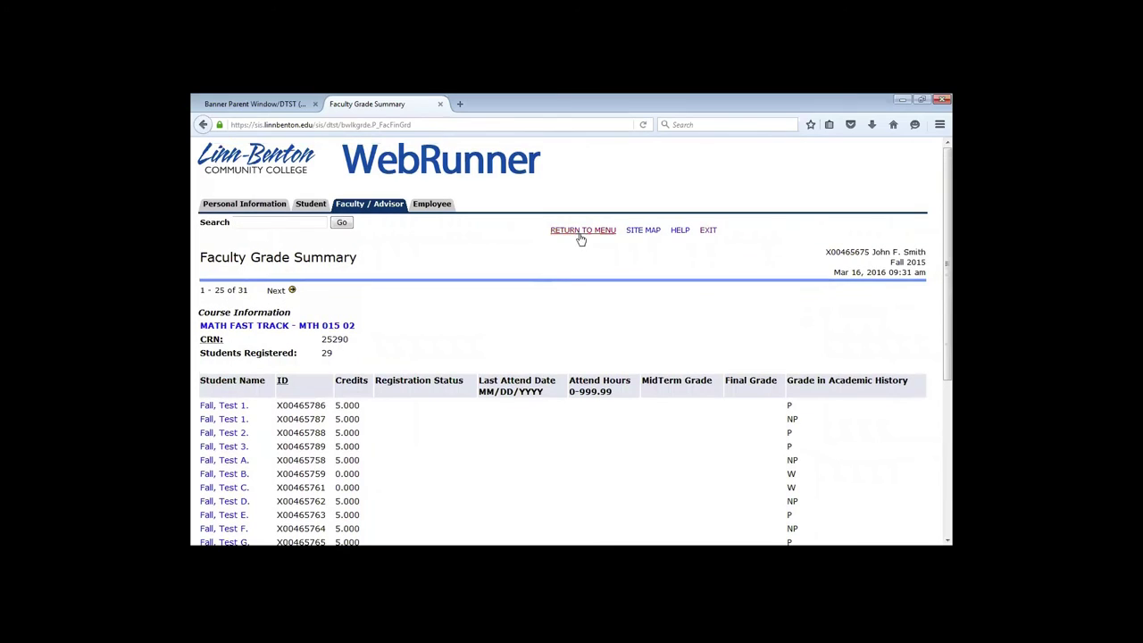
click(580, 230)
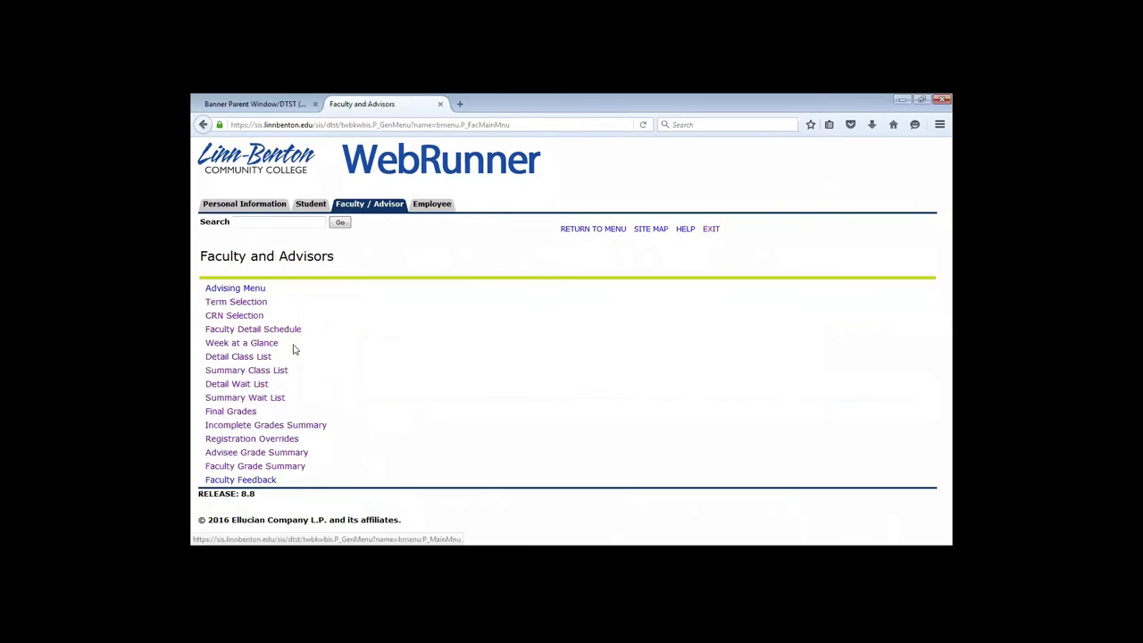
click(232, 317)
click(299, 293)
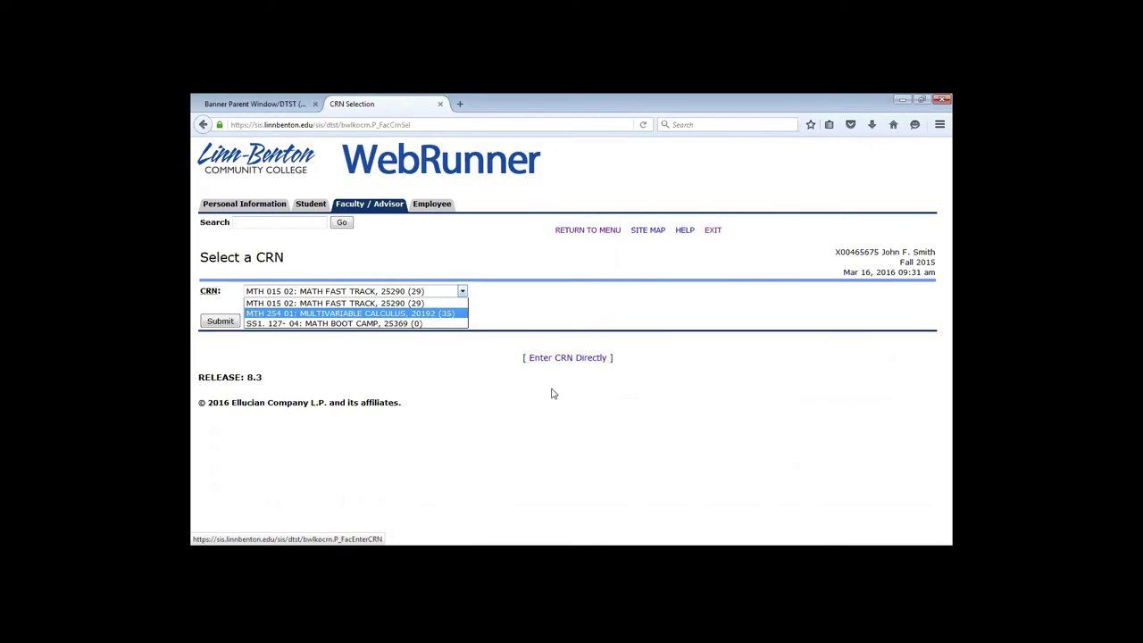
click(560, 361)
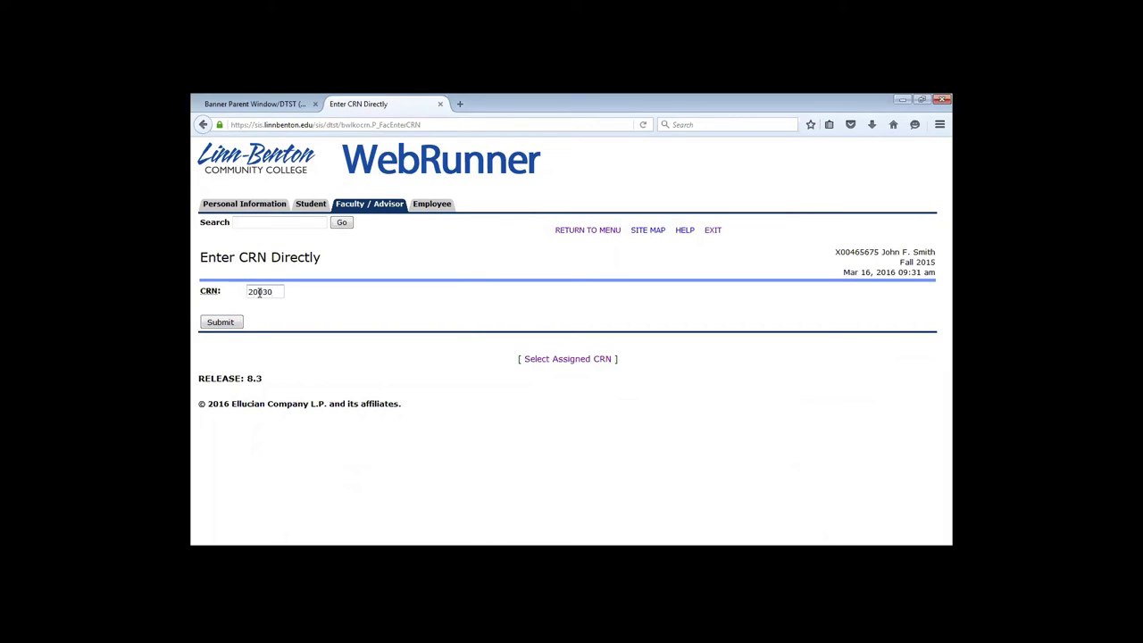
click(219, 323)
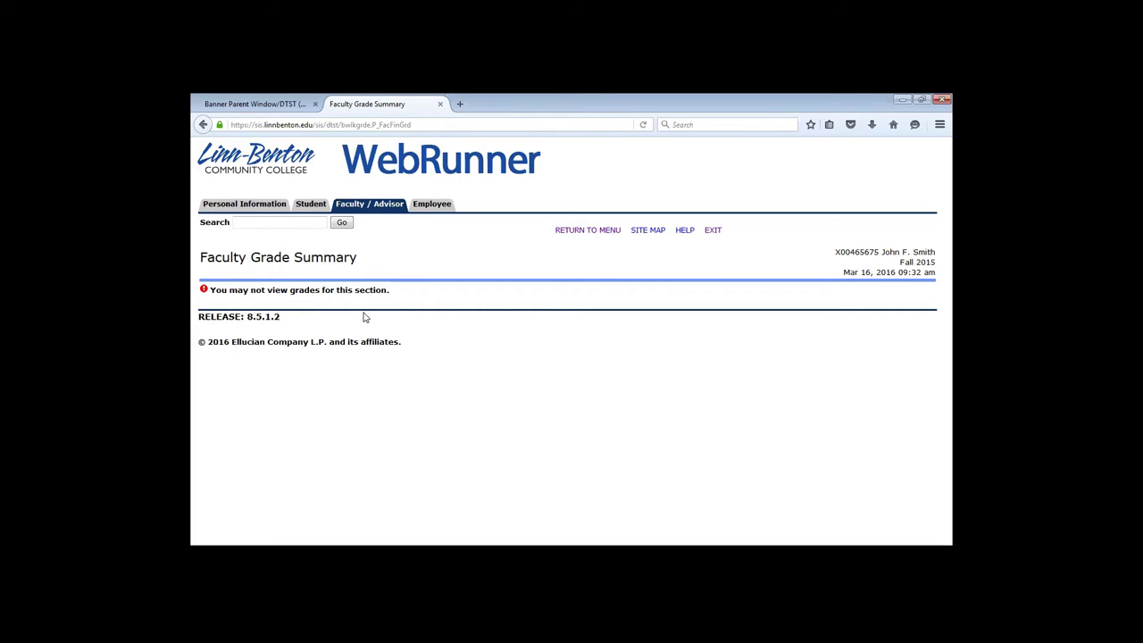
click(372, 206)
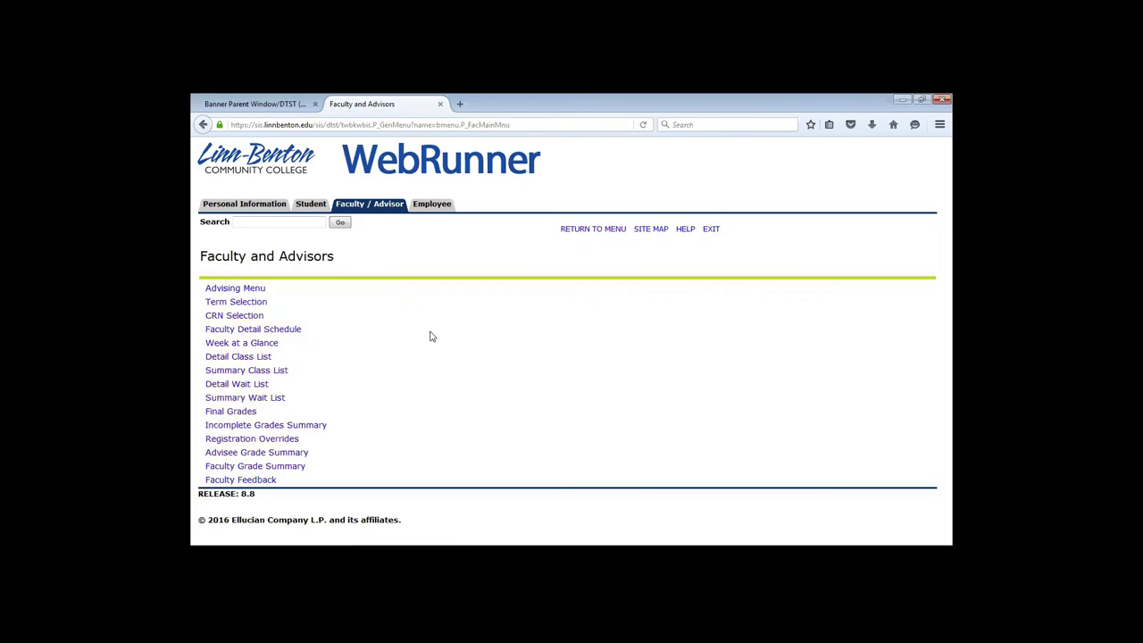
- Review the summary class list for SECOND YEAR SPANISH I - SPN 201 01 and return to the faculty menu
click(258, 373)
scroll(496, 375, down, 5)
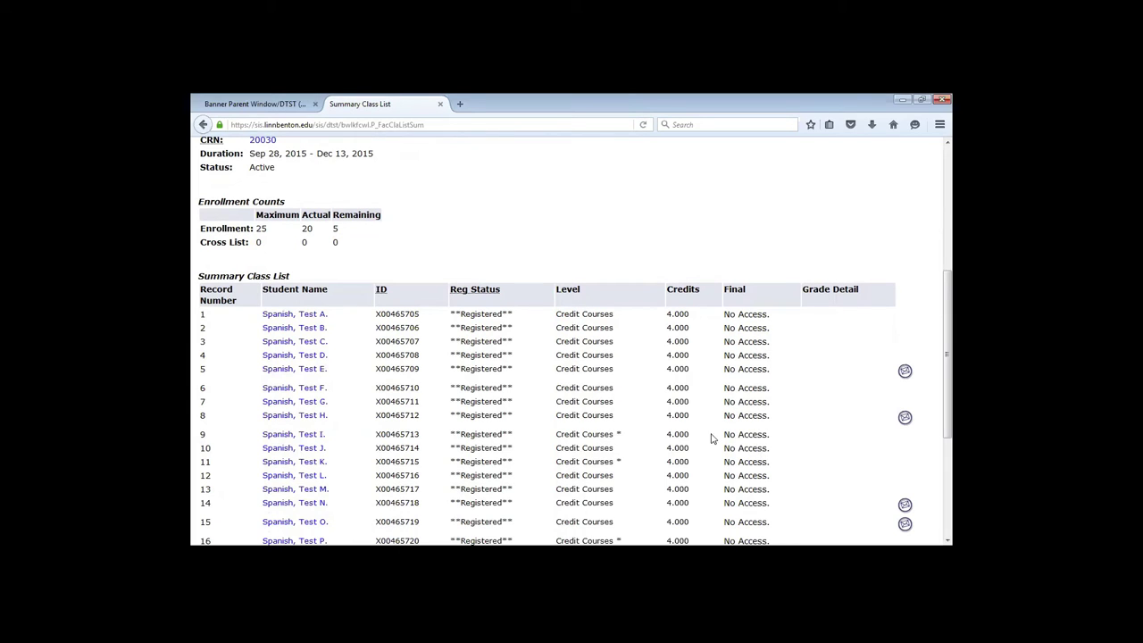
scroll(678, 446, down, 3)
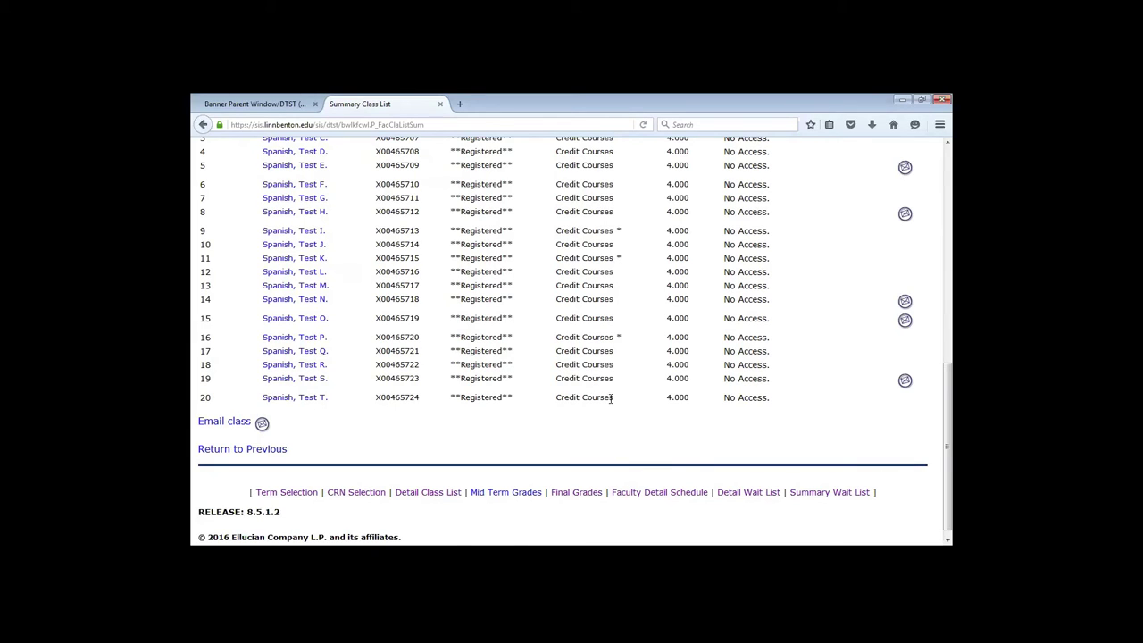
scroll(613, 398, up, 5)
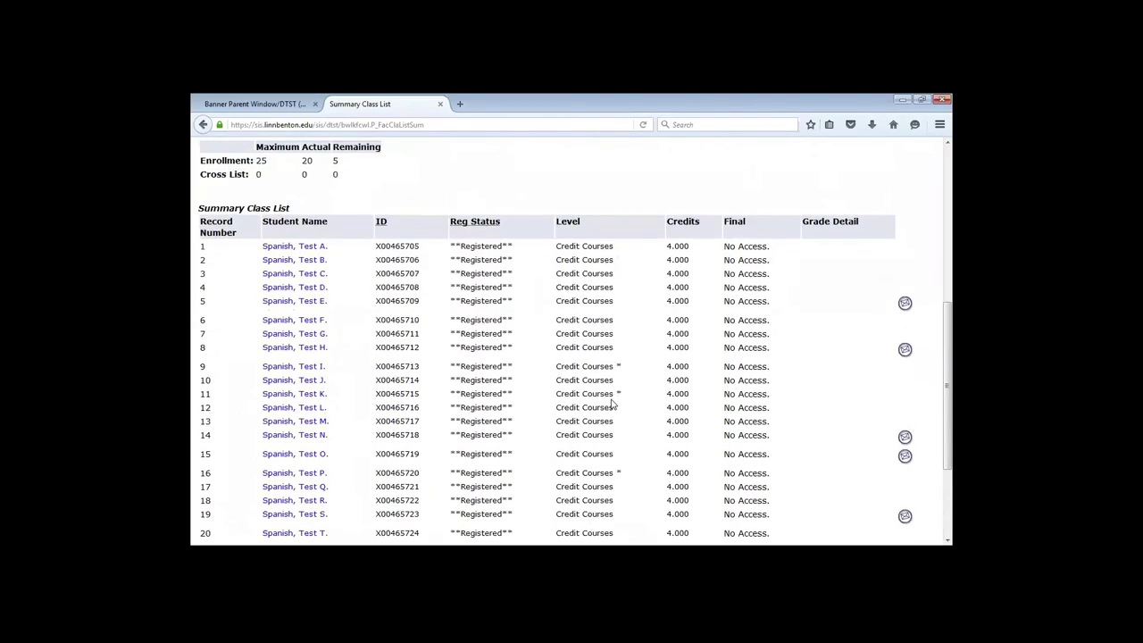
scroll(612, 403, up, 3)
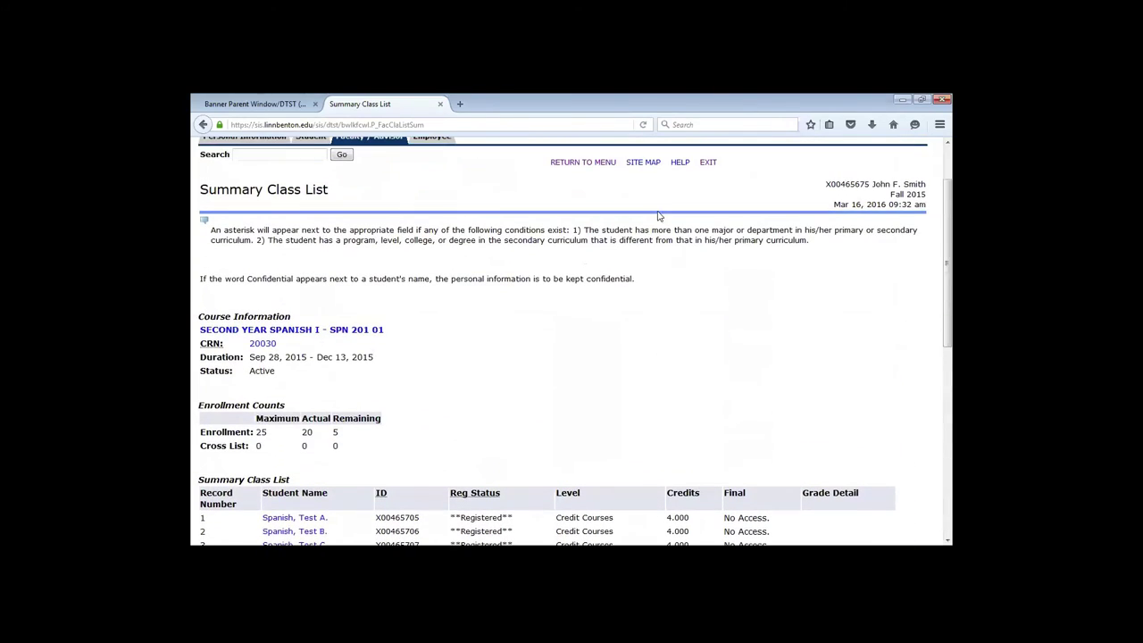
click(569, 164)
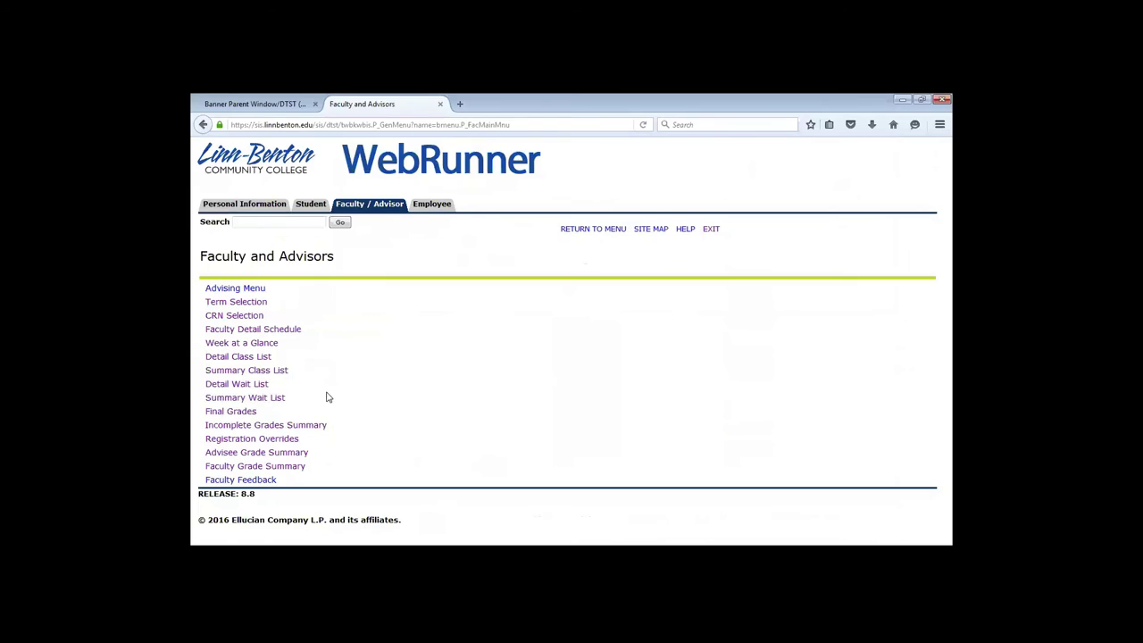
- Open Faculty Feedback and review the list of courses requiring feedback
click(259, 481)
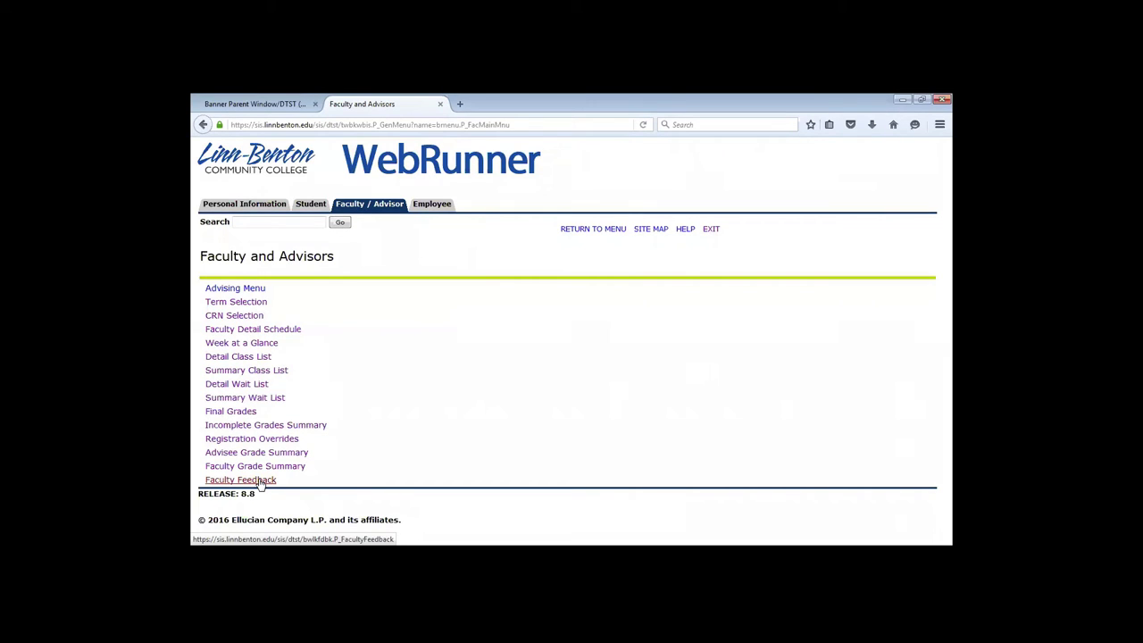
click(260, 482)
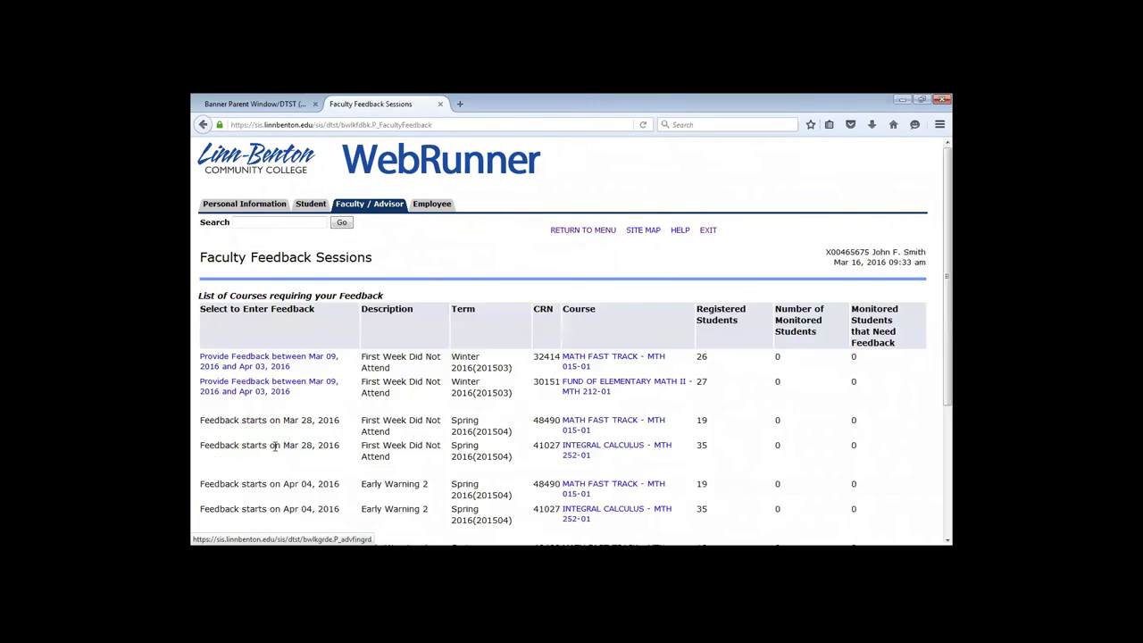
scroll(467, 381, down, 1)
scroll(466, 381, down, 1)
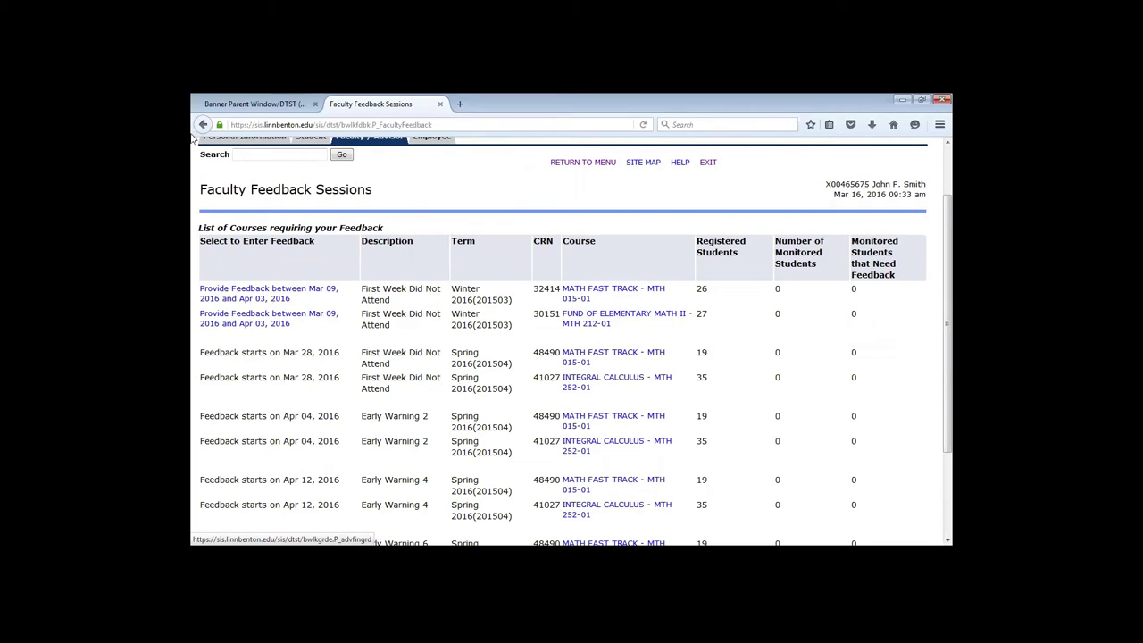
- Open the Winter 2016 First Week Did Not Attend feedback roster for MATH FAST TRACK - MTH 015 01, CRN 32414
click(256, 290)
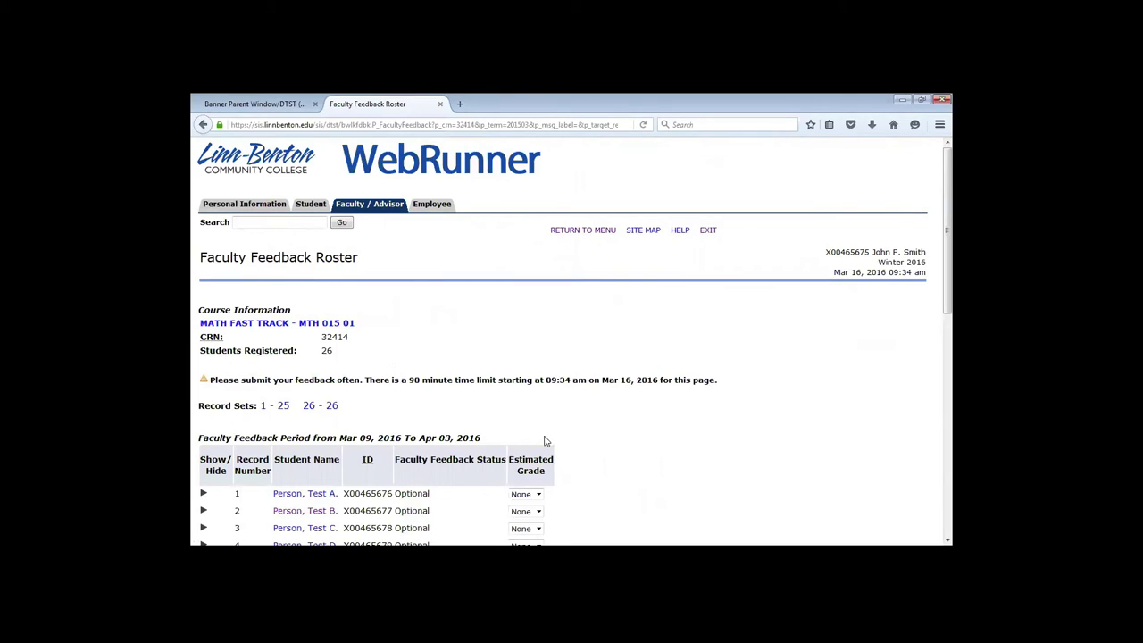
scroll(590, 438, down, 2)
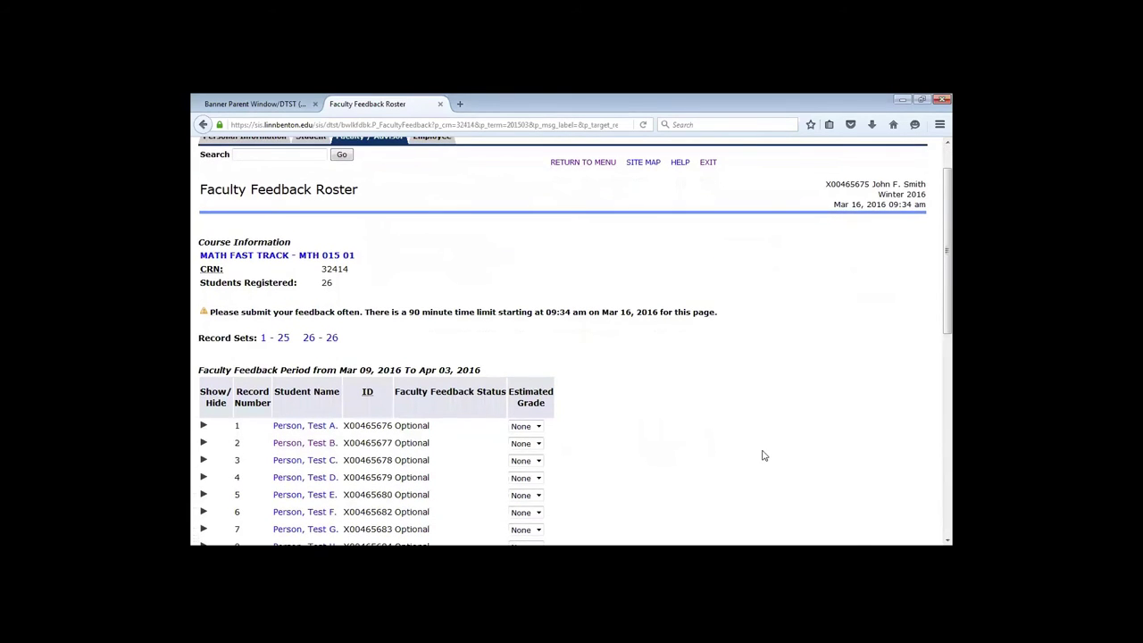
scroll(761, 455, down, 1)
scroll(762, 455, down, 2)
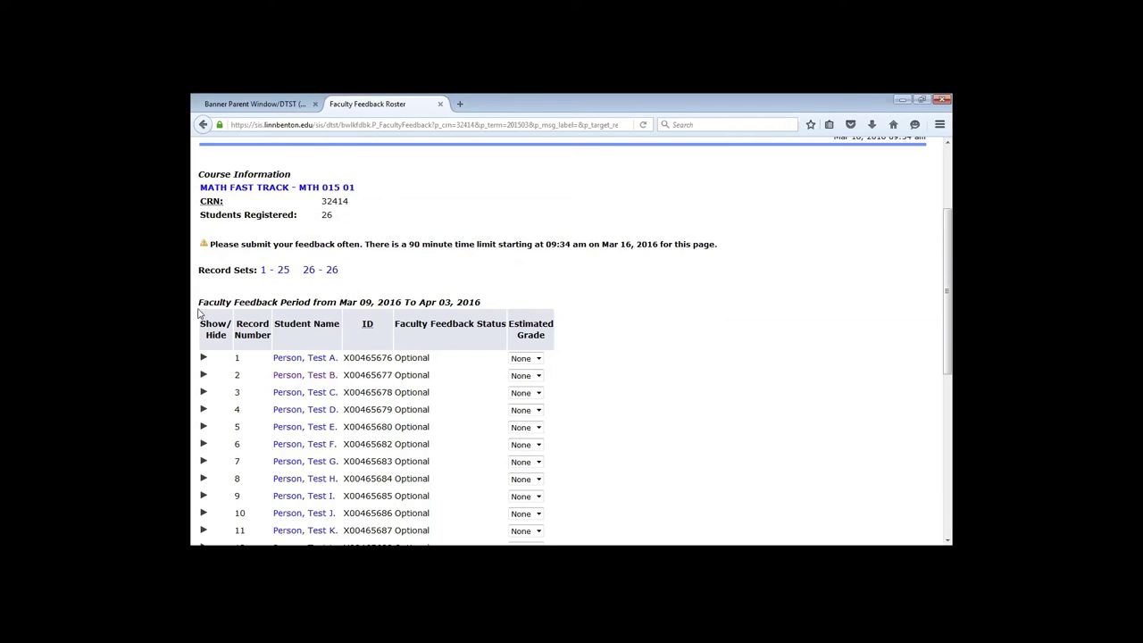
- Give the first student feedback with the comment "jkfdajkdfjakljdkljlk", estimated grade IN and the Attendance (missing multiple sessions) issue
click(204, 358)
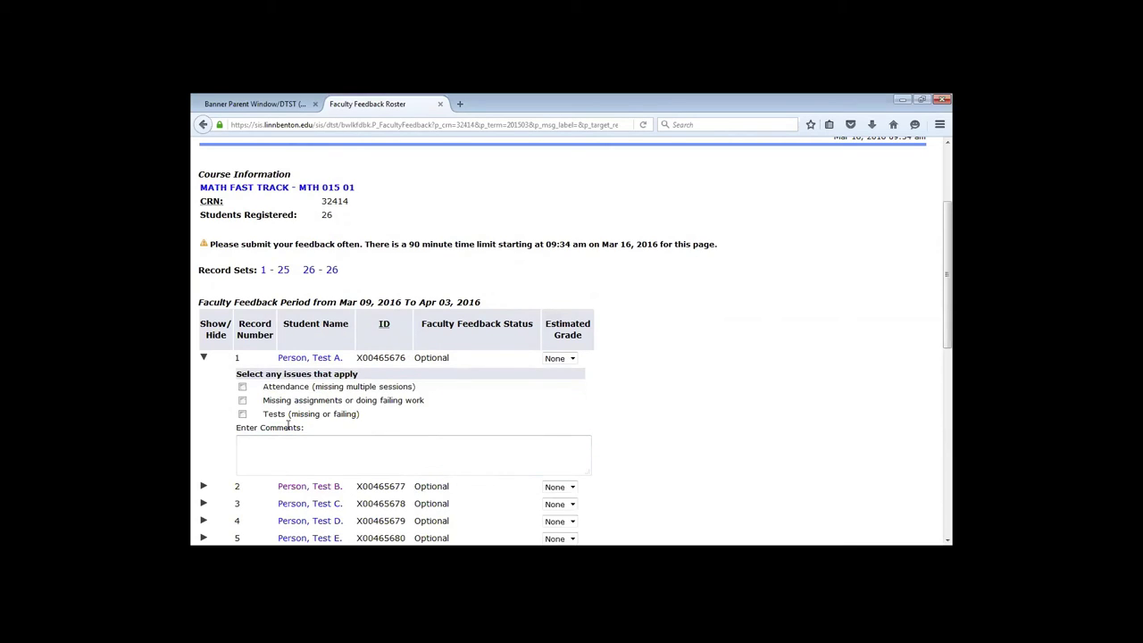
click(337, 460)
text(jkfdajkdfjakljdkljlk)
click(566, 359)
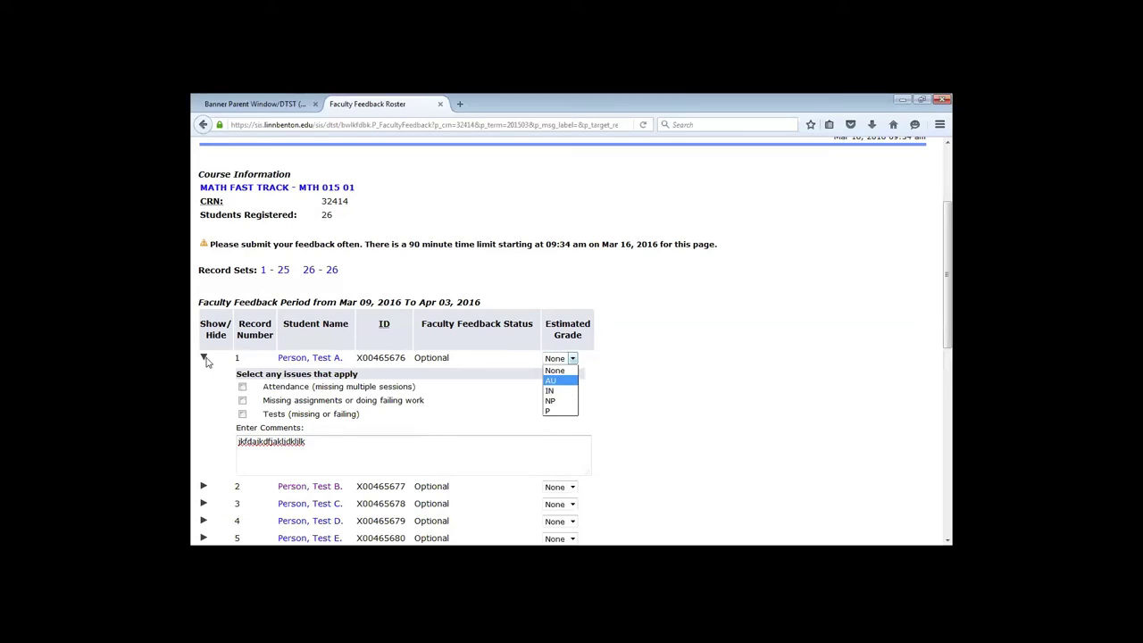
click(550, 390)
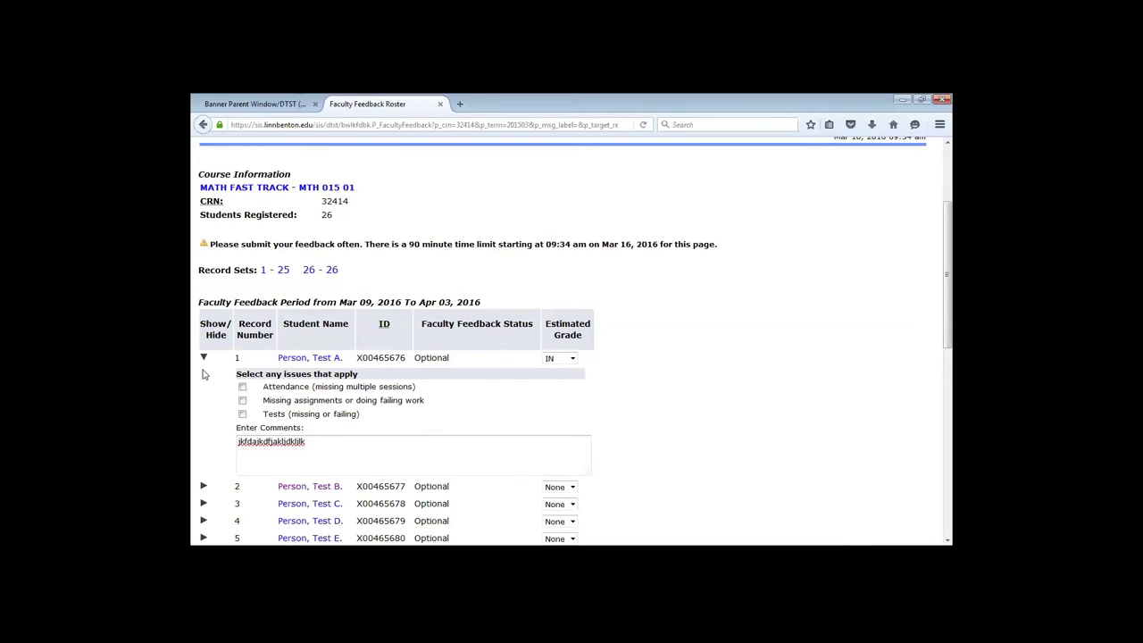
click(242, 386)
- Submit the feedback roster for MATH FAST TRACK - MTH 015 01
scroll(219, 417, down, 2)
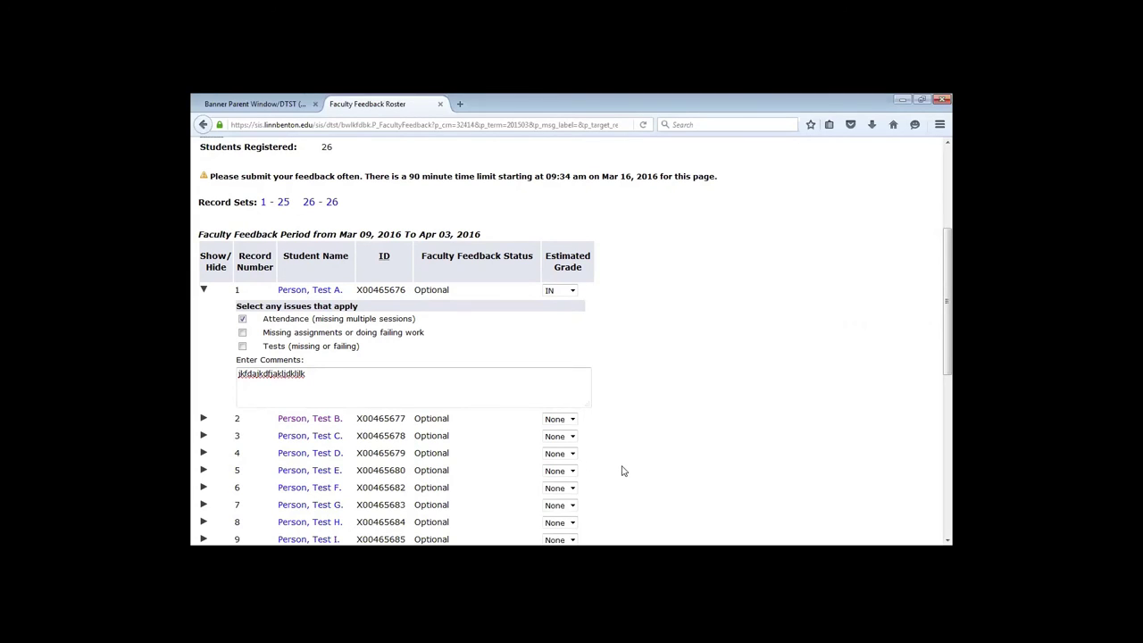
scroll(620, 465, down, 2)
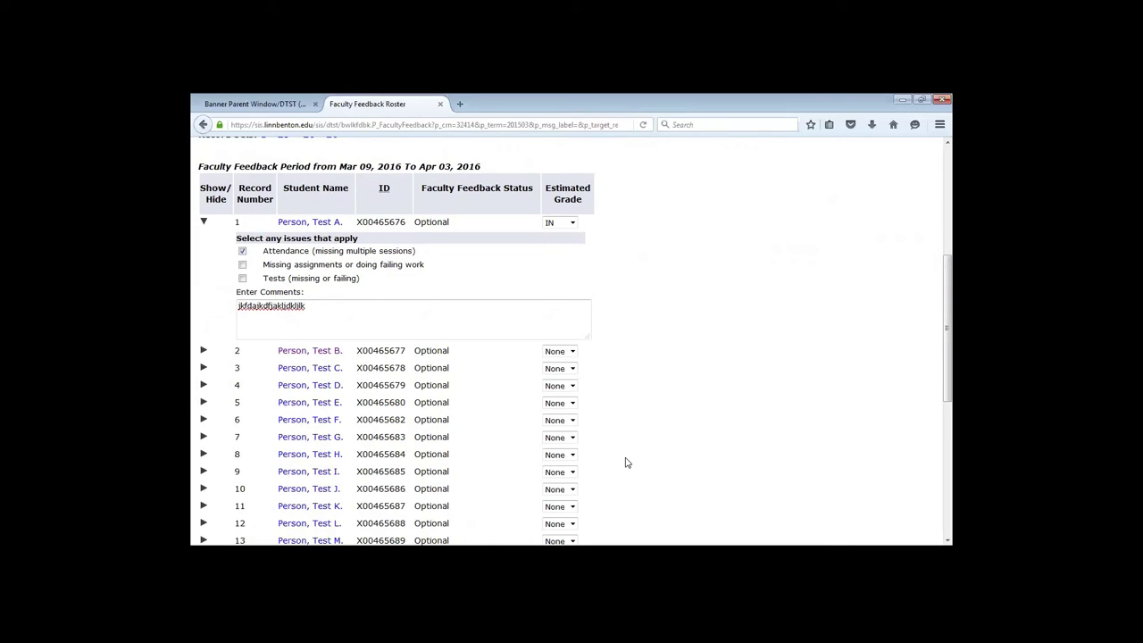
scroll(607, 460, down, 3)
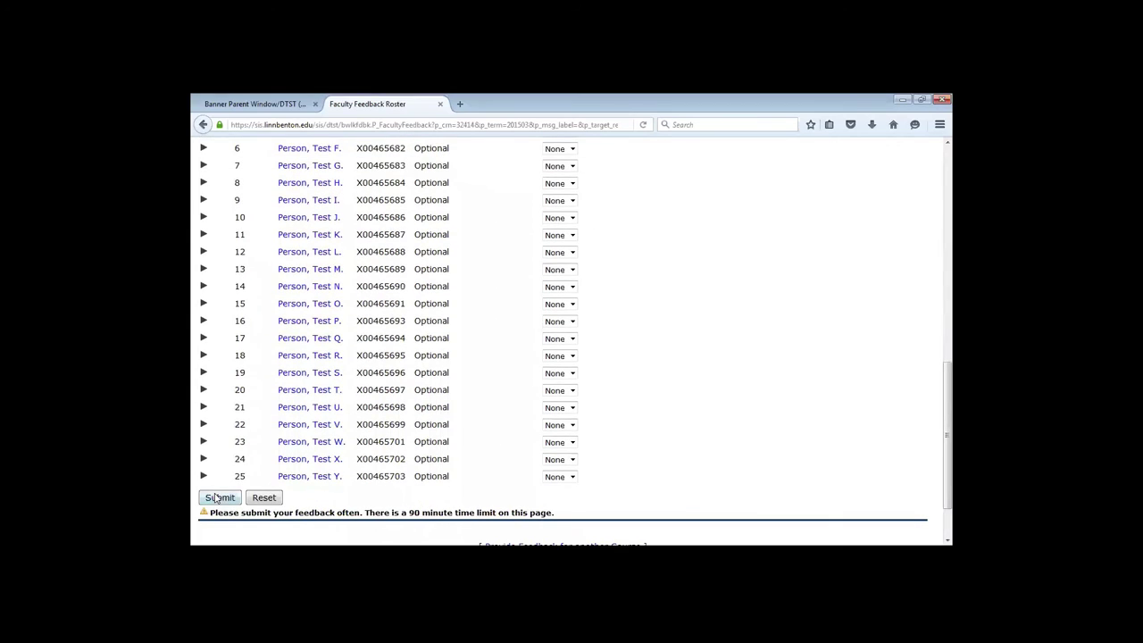
click(234, 498)
- Check the first student's submitted feedback details, collapse them again and return to the faculty menu
scroll(625, 464, down, 3)
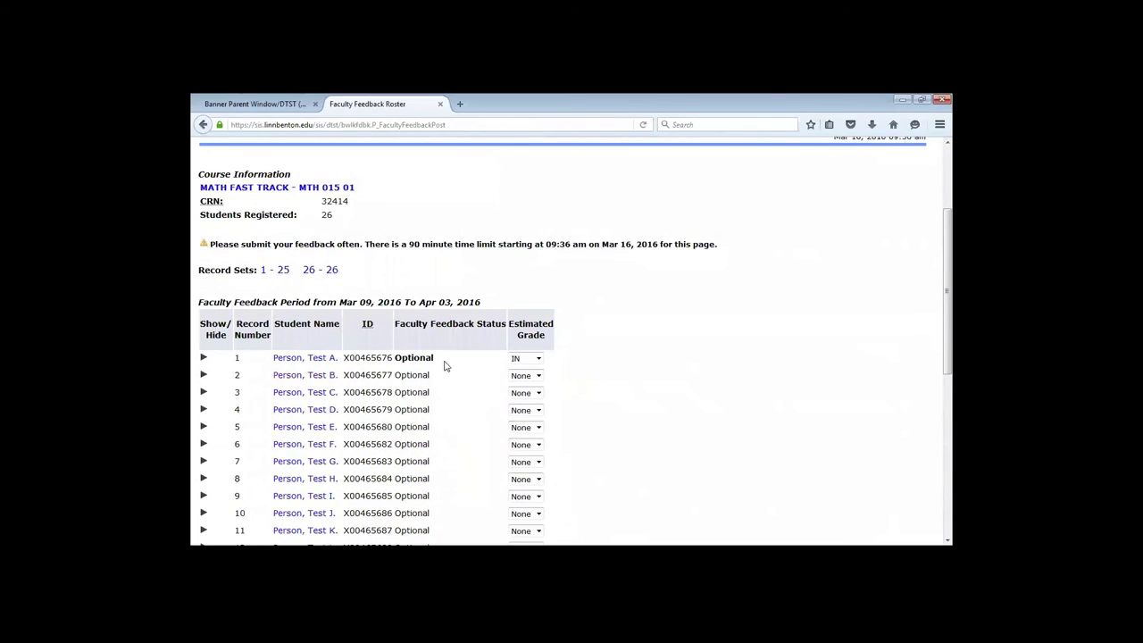
drag(438, 359, 367, 354)
click(367, 354)
click(203, 357)
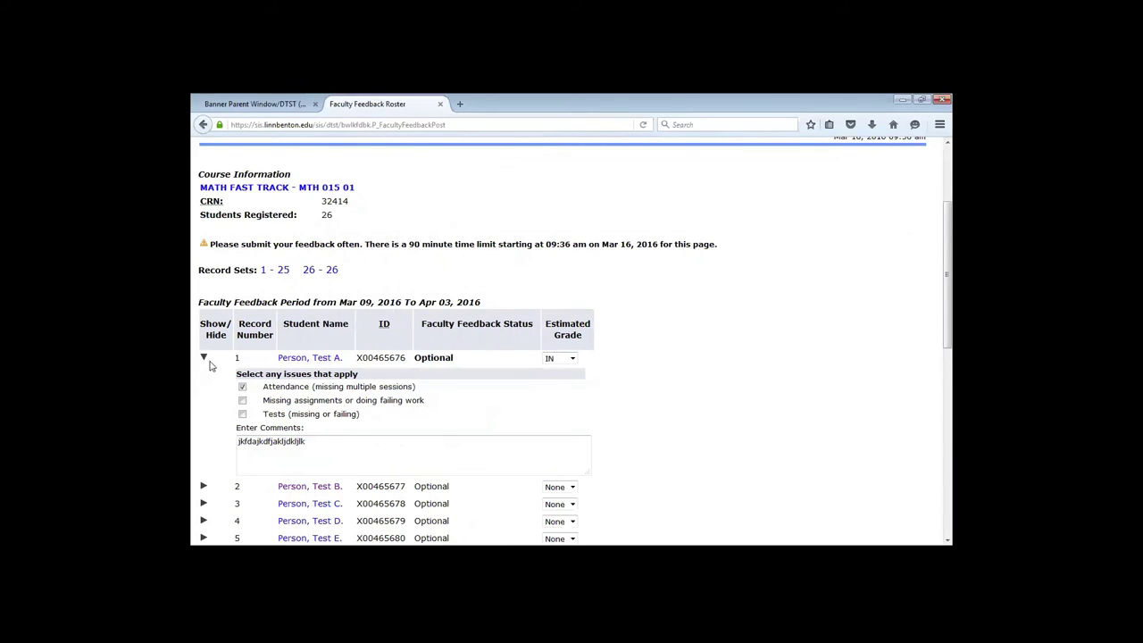
click(204, 358)
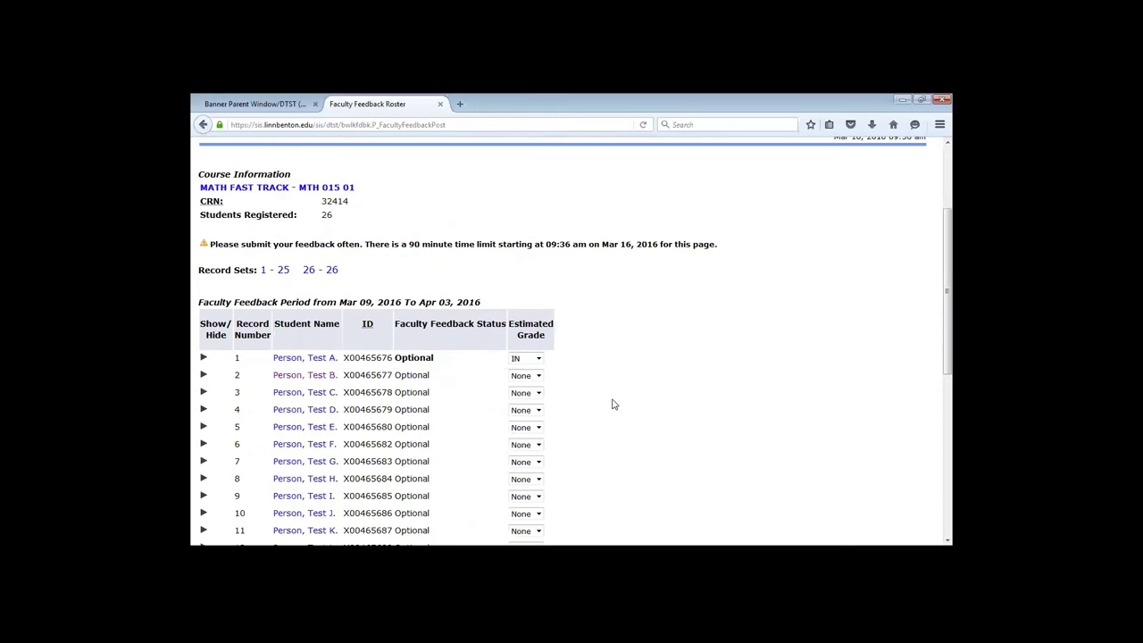
scroll(663, 396, up, 3)
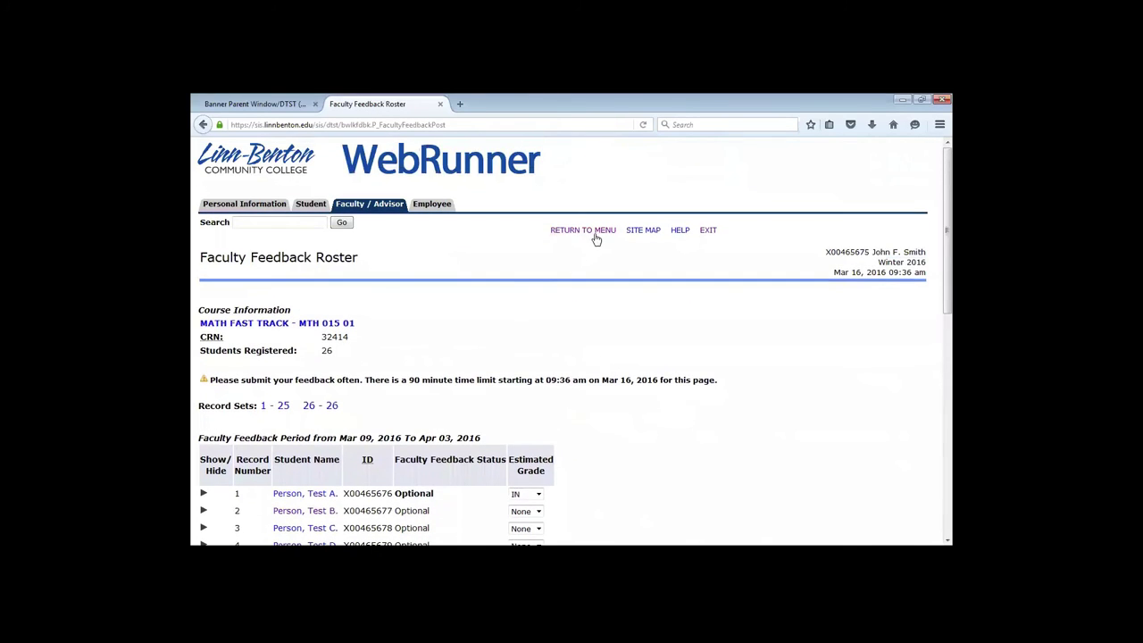
click(594, 230)
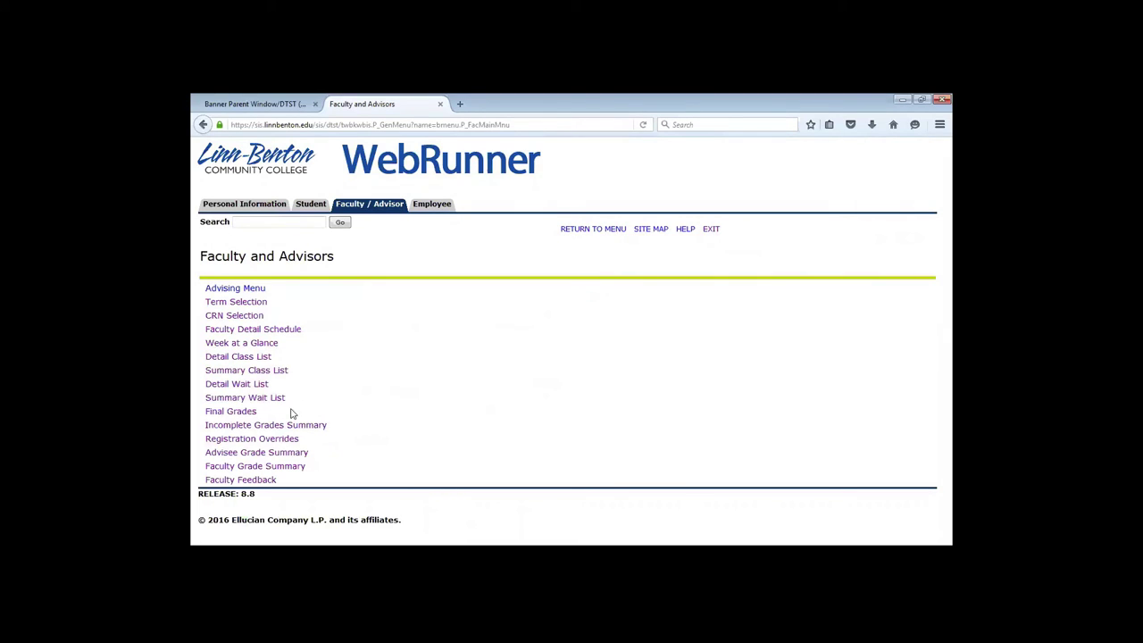
- Try to view the final grades for the selected Fall 2015 section, and return to the faculty menu
click(298, 470)
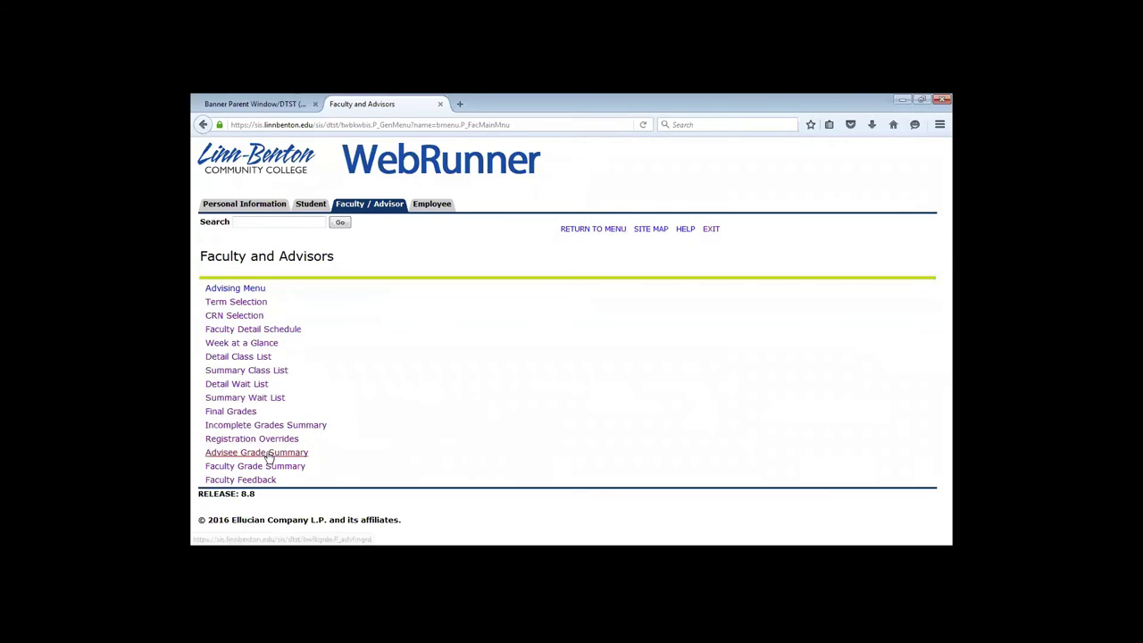
click(240, 411)
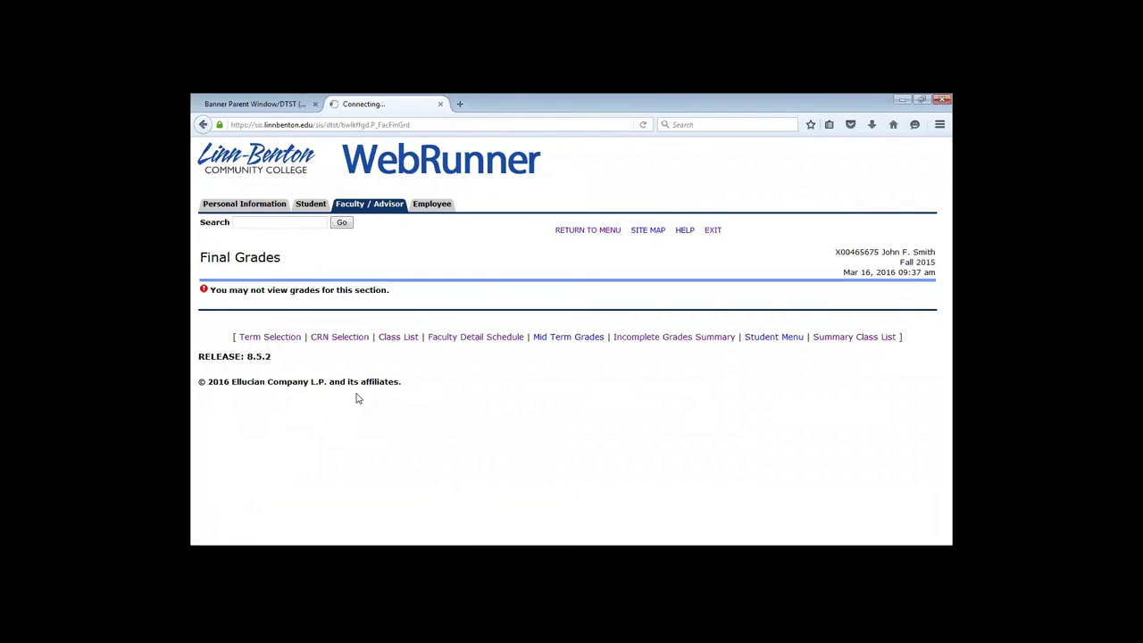
click(591, 232)
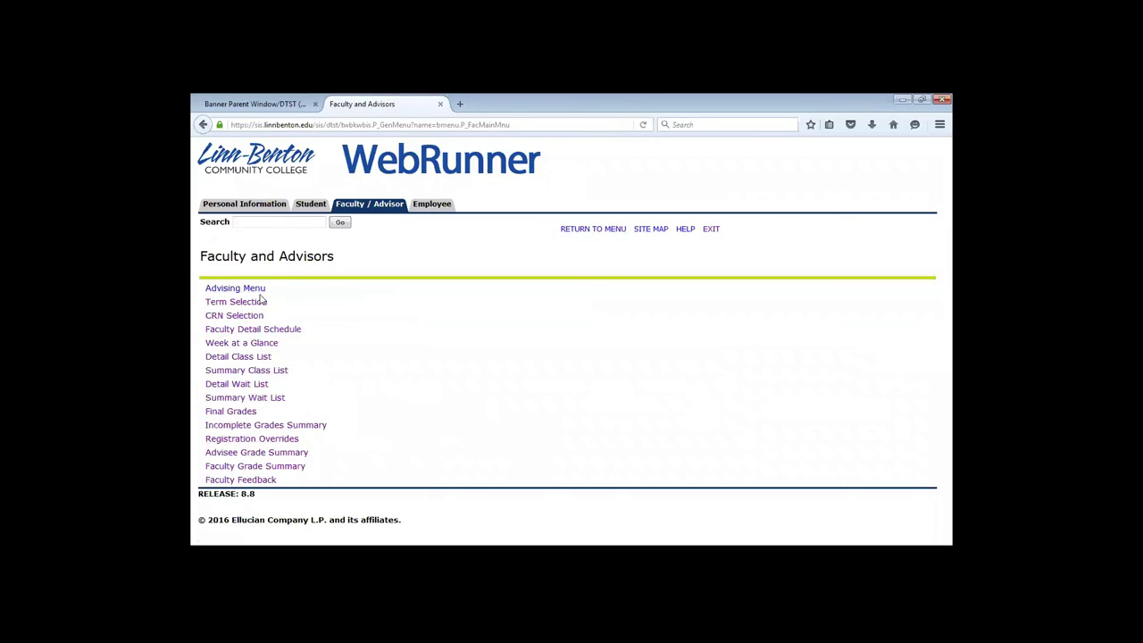
- Select Spring 2016 and MATH FAST TRACK - MTH 015 01, CRN 48490, and review its faculty grade summary
click(252, 302)
click(229, 321)
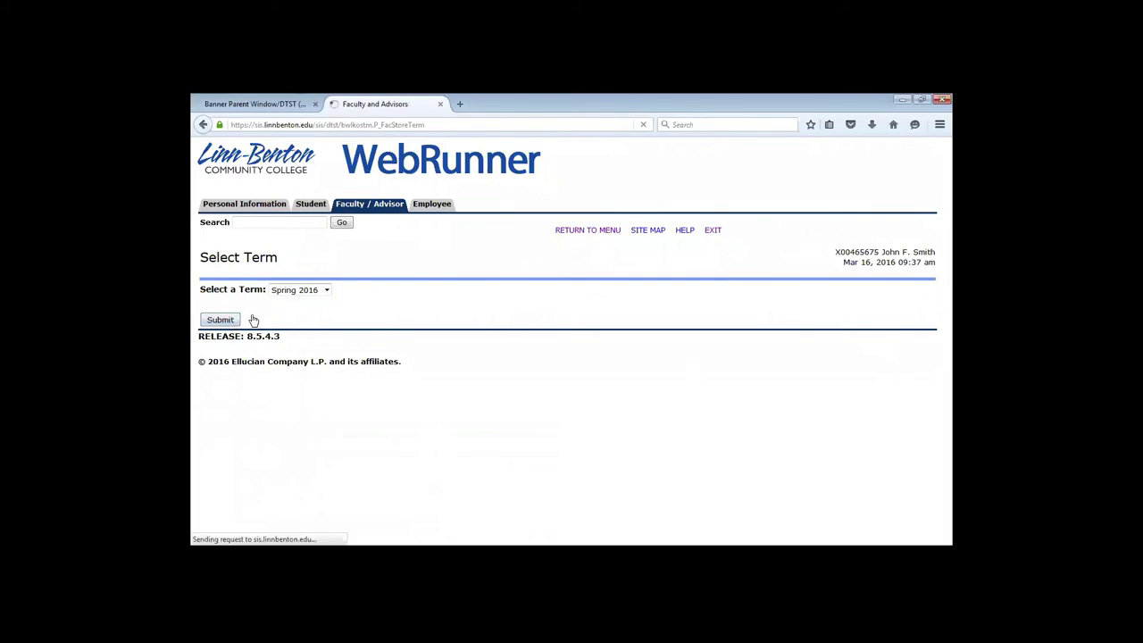
click(259, 312)
click(230, 322)
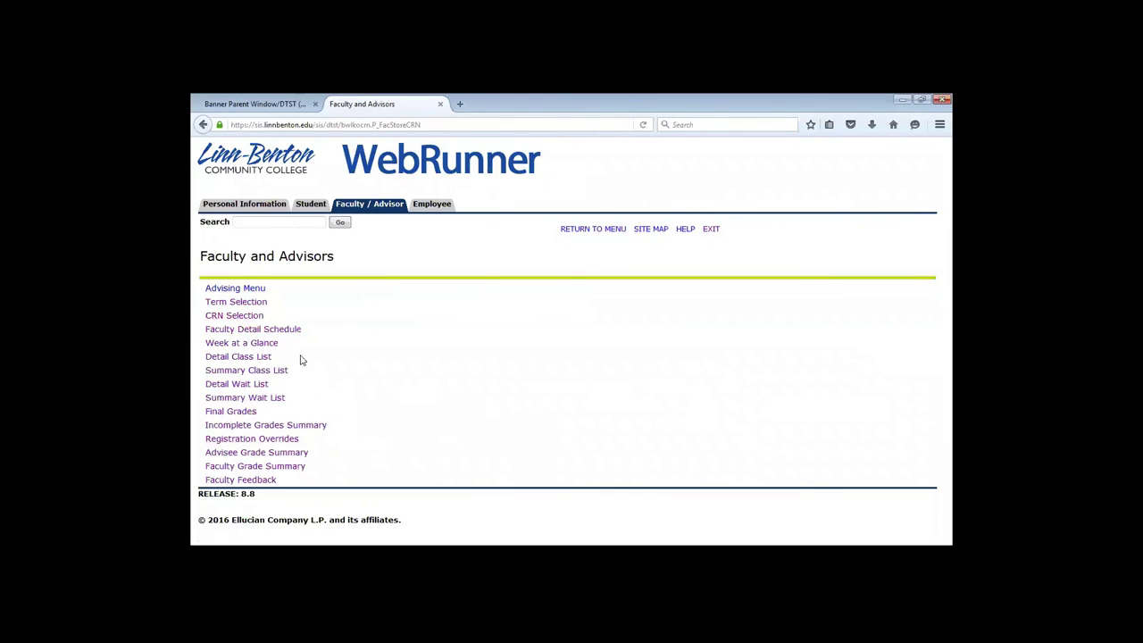
click(257, 466)
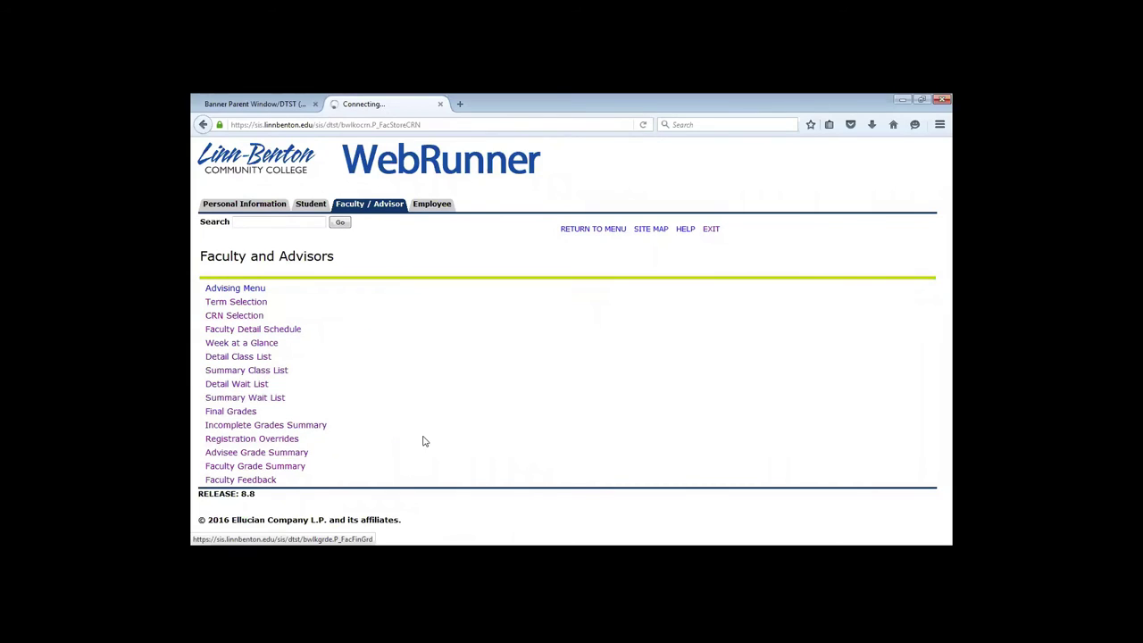
scroll(664, 425, down, 4)
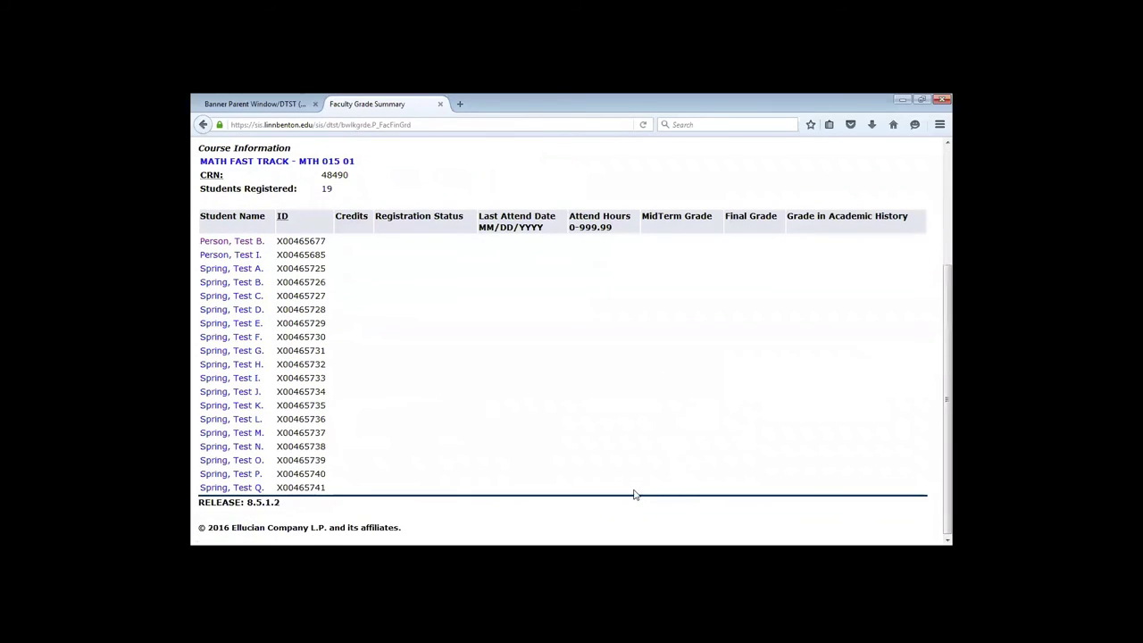
- Review the final grades worksheet for the selected section, try to open its mid-term grades, and return to the faculty menu
scroll(635, 492, up, 5)
click(582, 230)
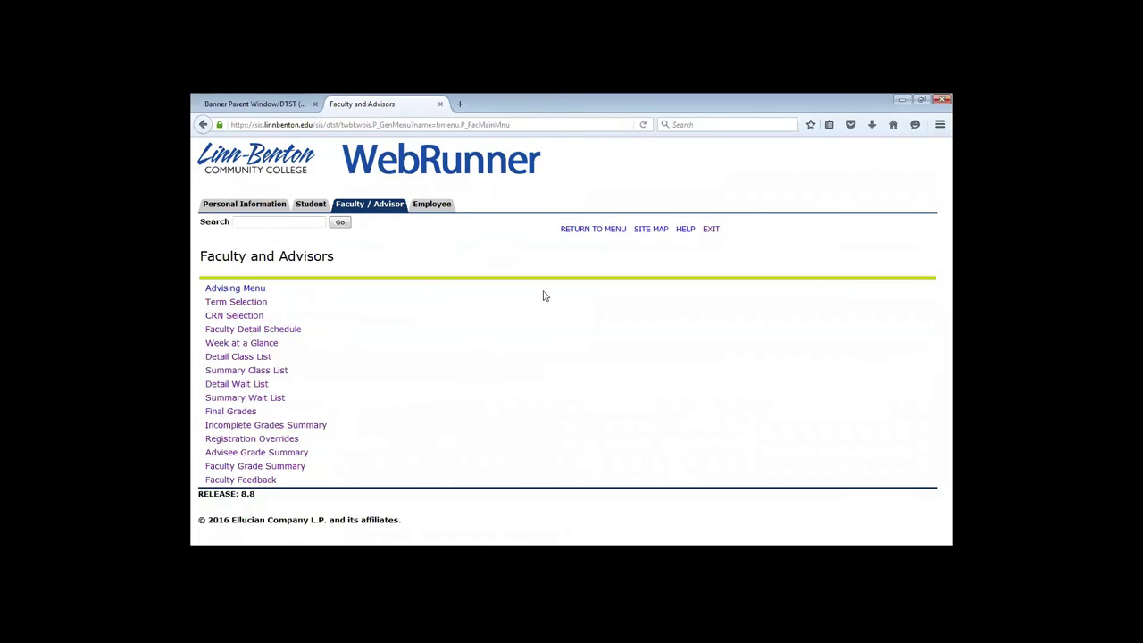
click(234, 413)
scroll(587, 447, down, 8)
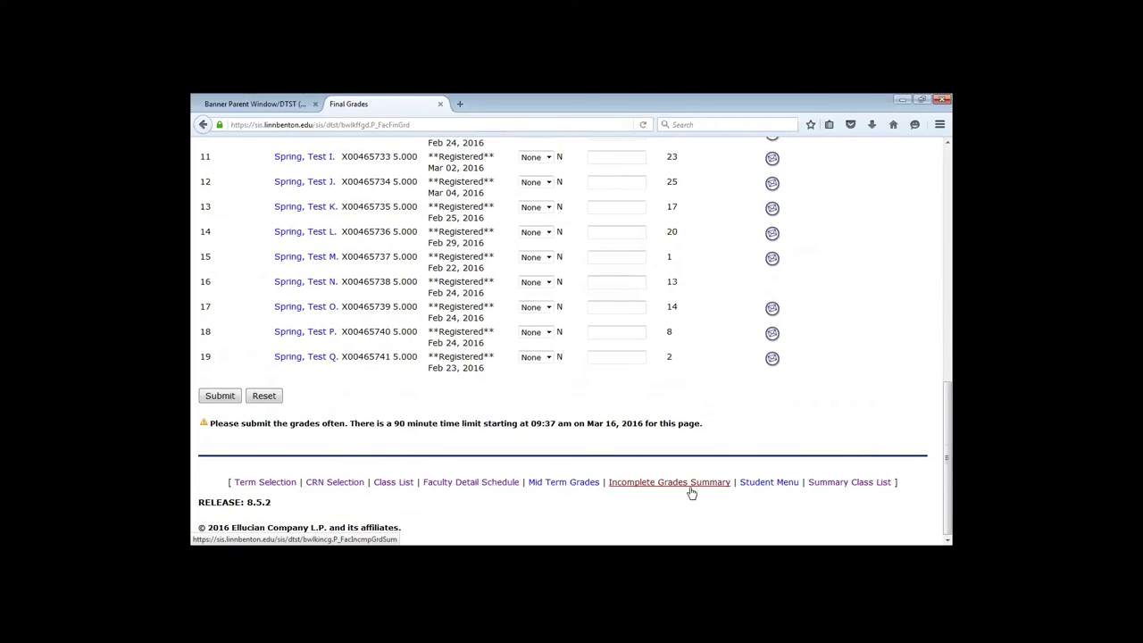
click(561, 484)
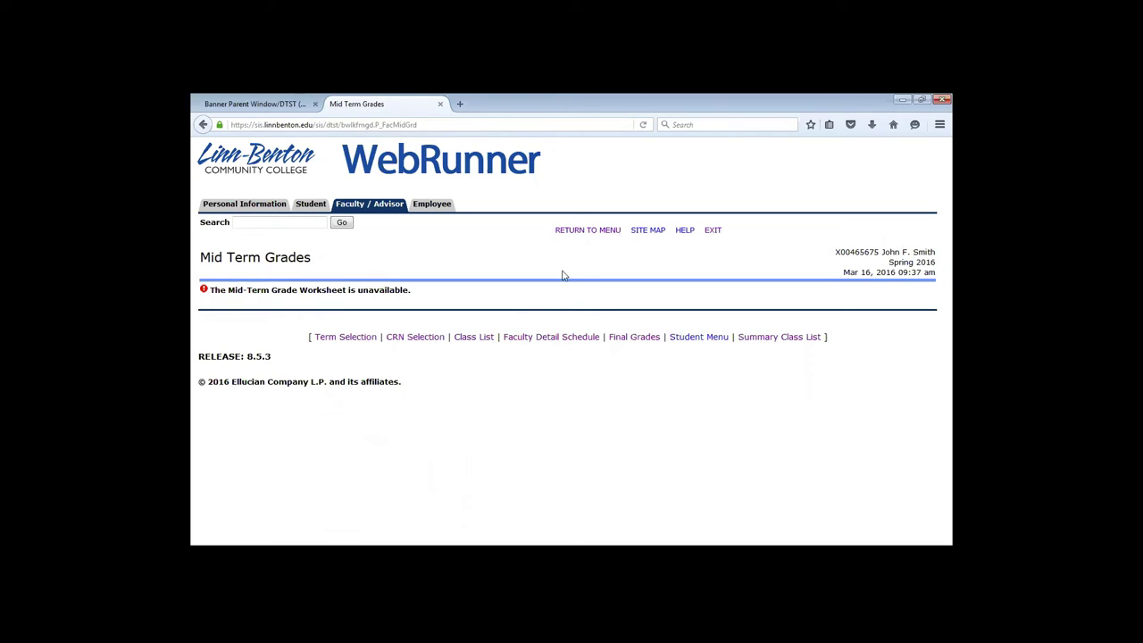
click(590, 231)
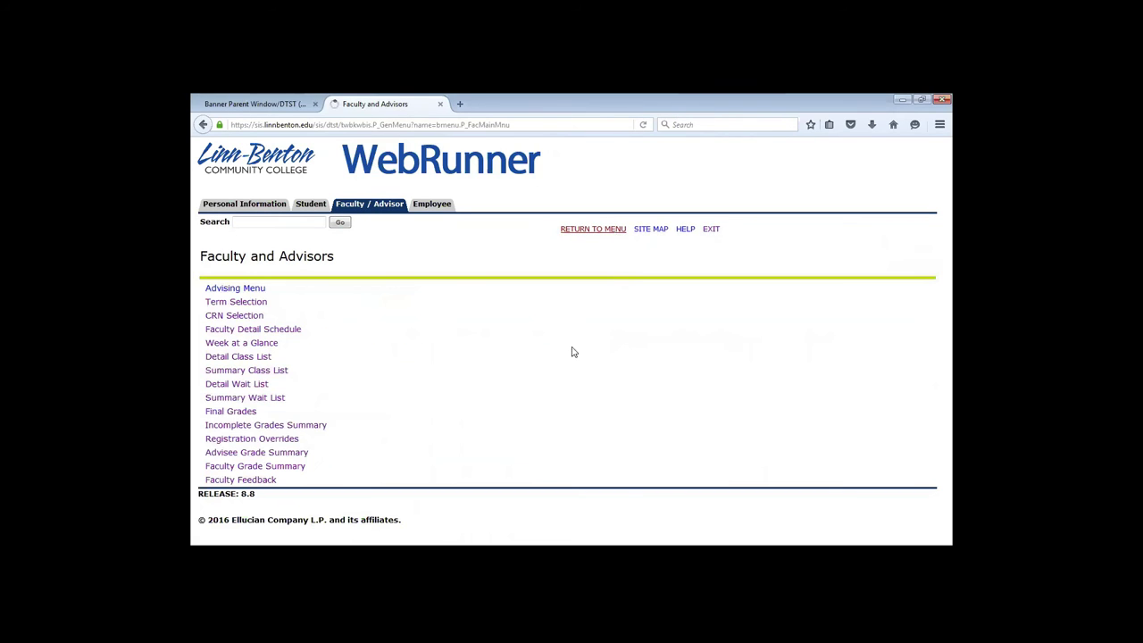
- Open the advising menu and look over the student and advisee ID selection page and the advisee listing
click(234, 288)
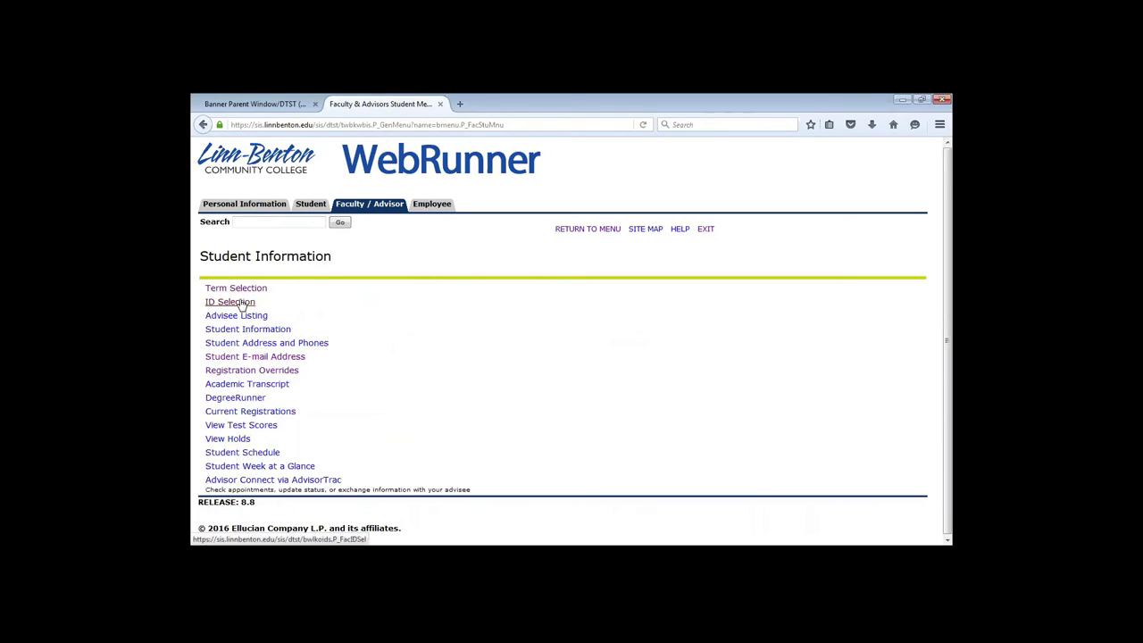
click(238, 302)
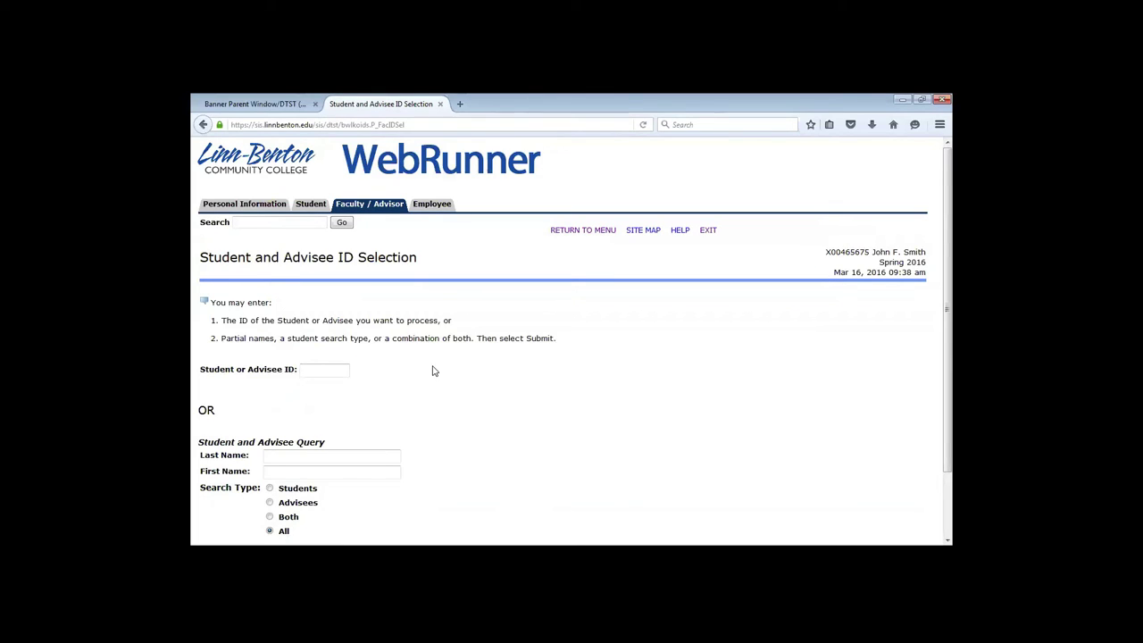
click(574, 230)
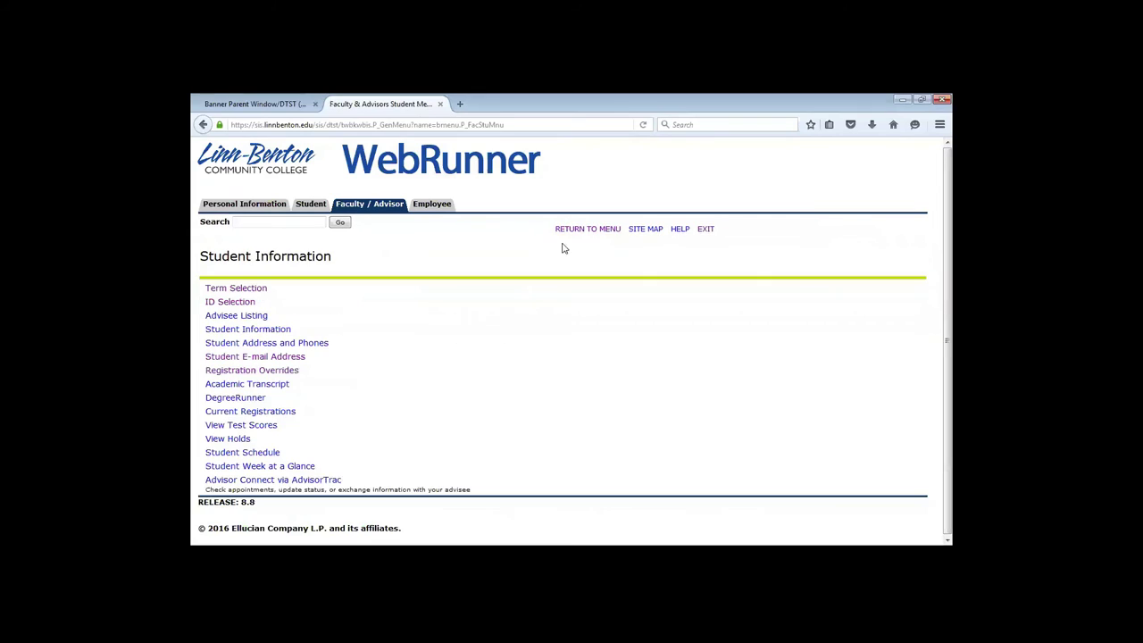
click(236, 317)
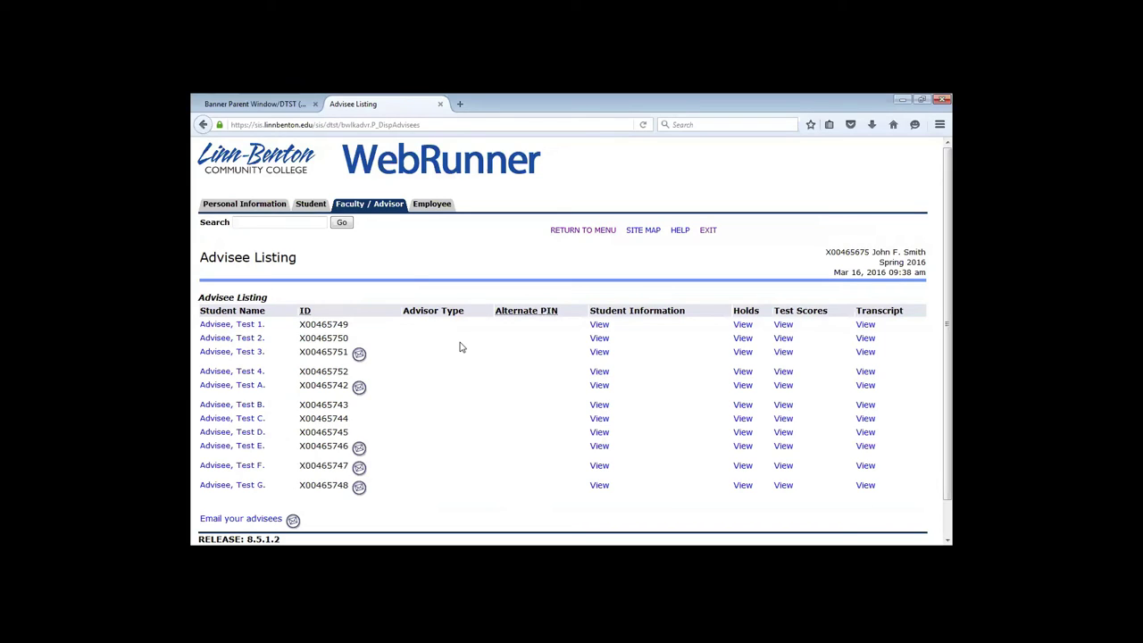
click(585, 230)
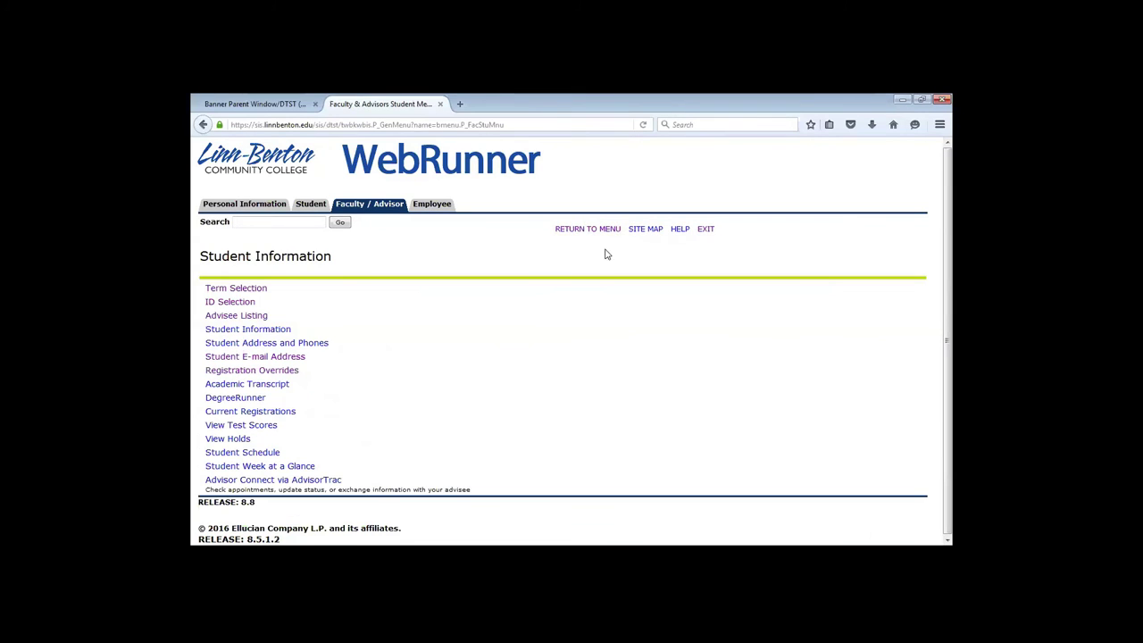
- Review the selected student's general student and curriculum information, and return to the advising menu
click(260, 330)
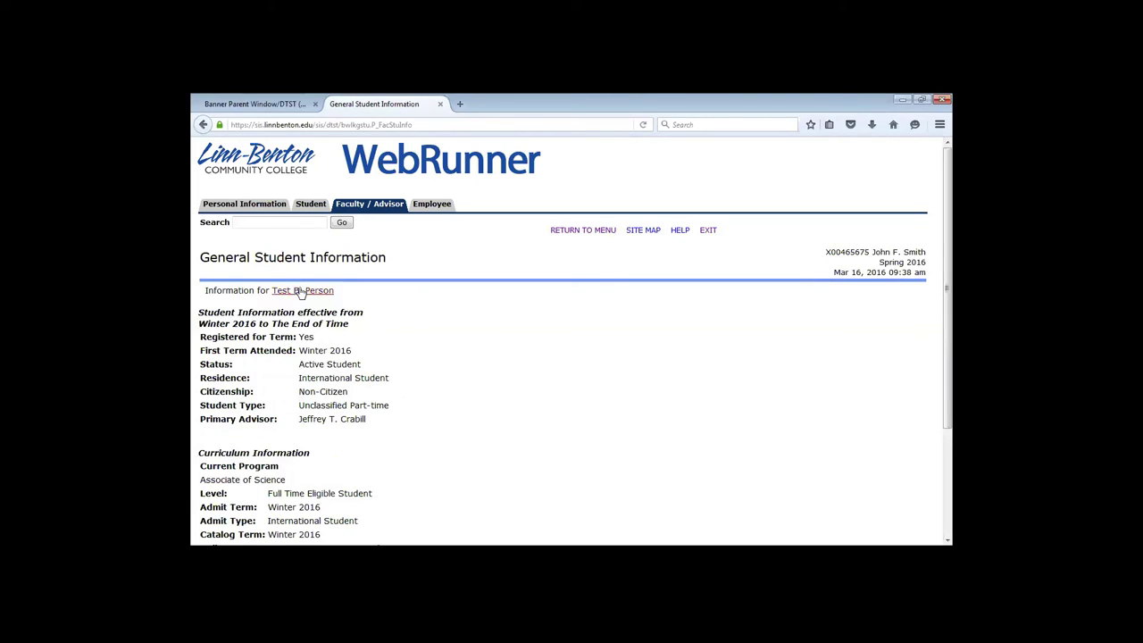
scroll(434, 420, down, 2)
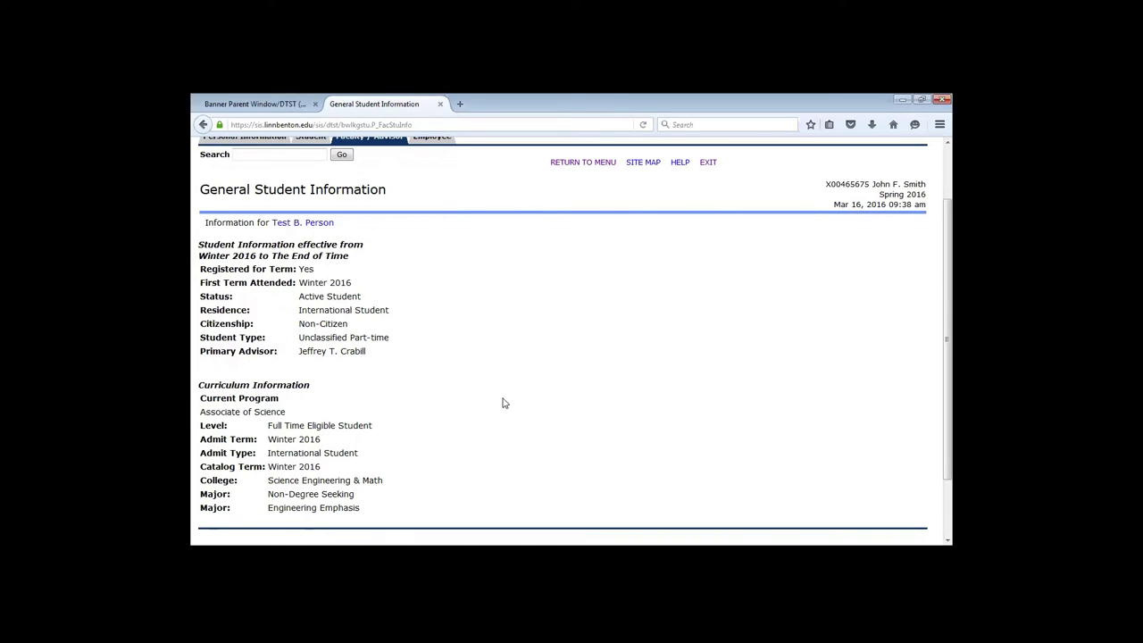
click(564, 168)
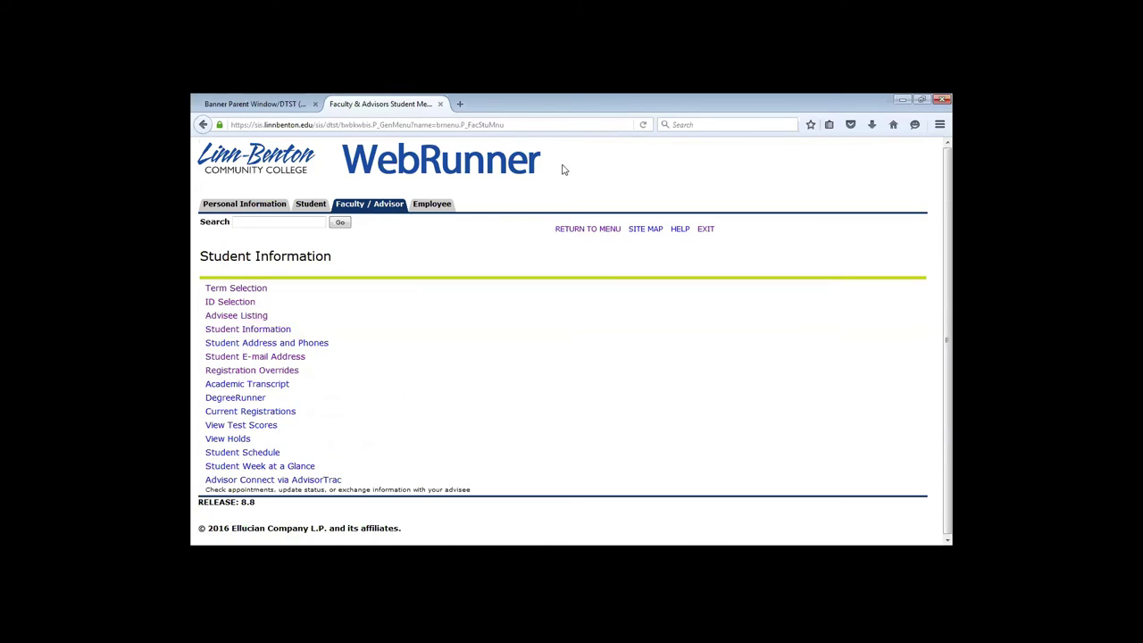
- Check the transcript level and type options, and try to display the student's Official Transcript for All Levels
click(279, 389)
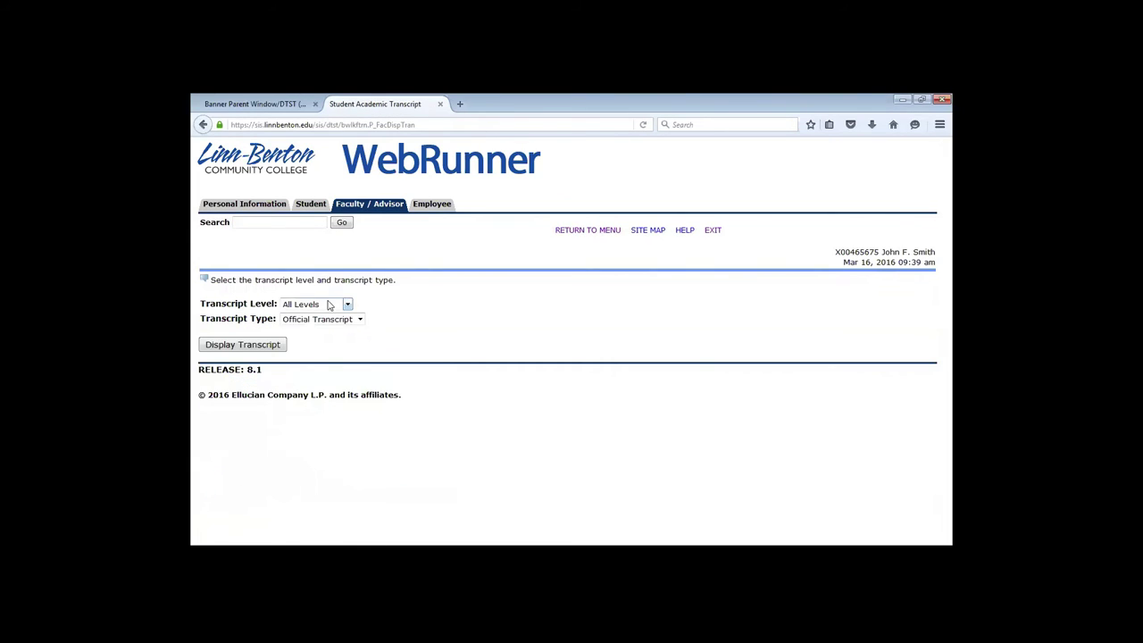
click(360, 320)
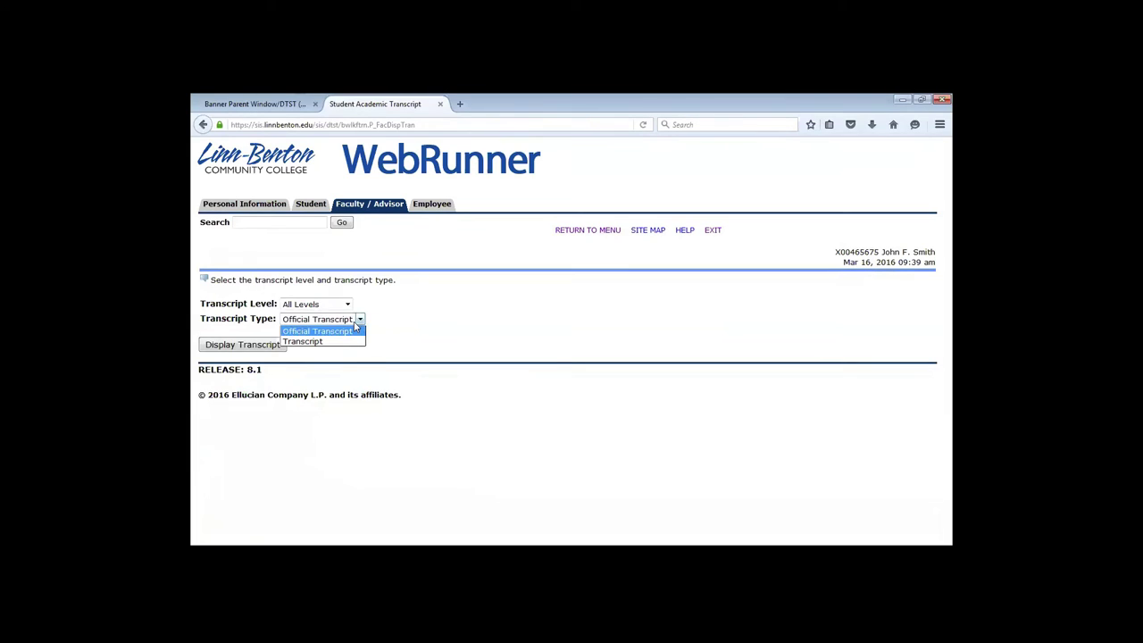
click(347, 305)
click(347, 304)
click(347, 305)
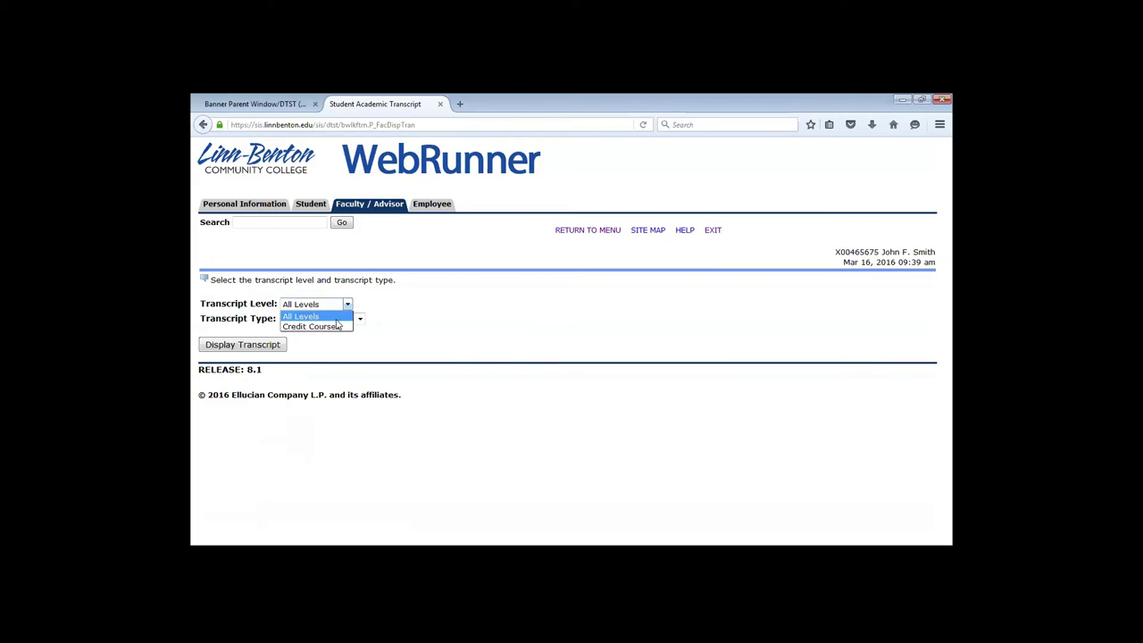
click(340, 320)
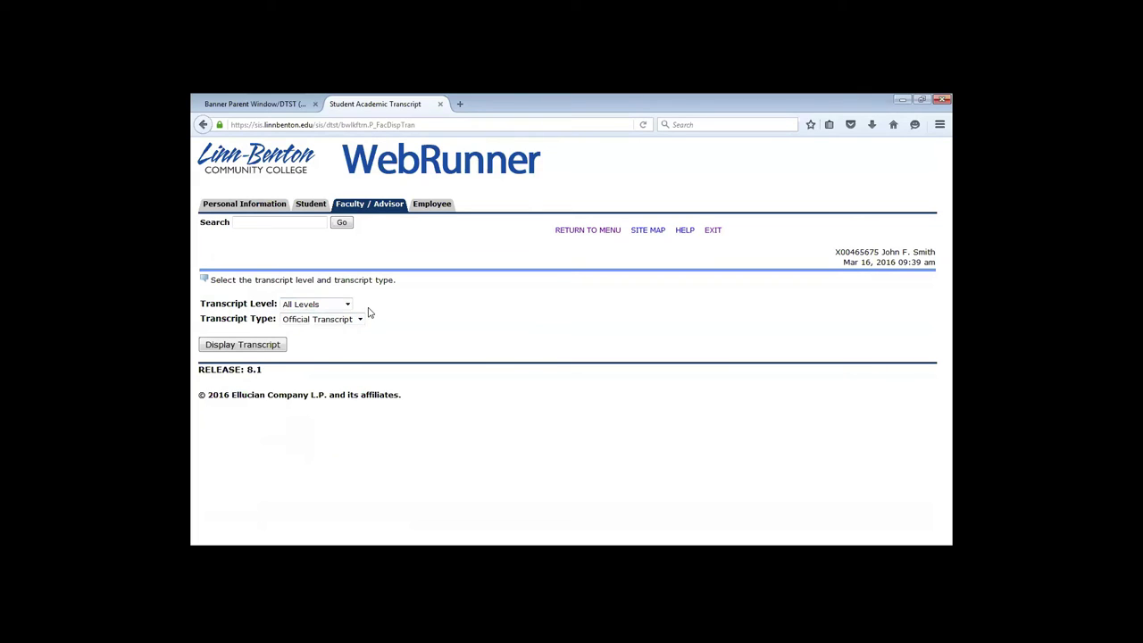
click(360, 322)
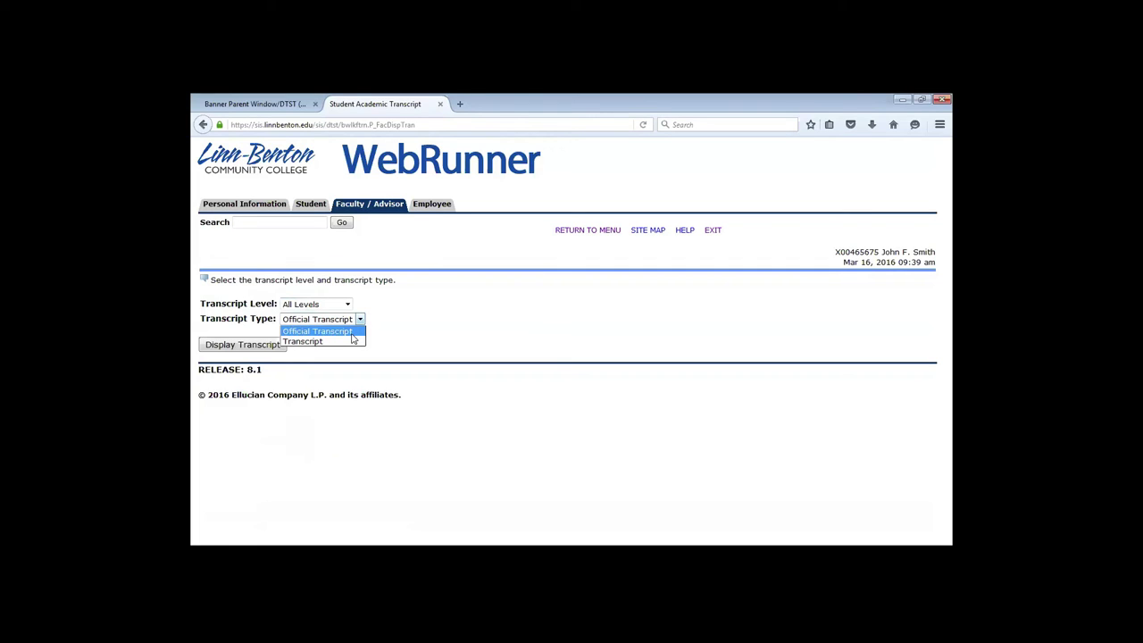
click(229, 350)
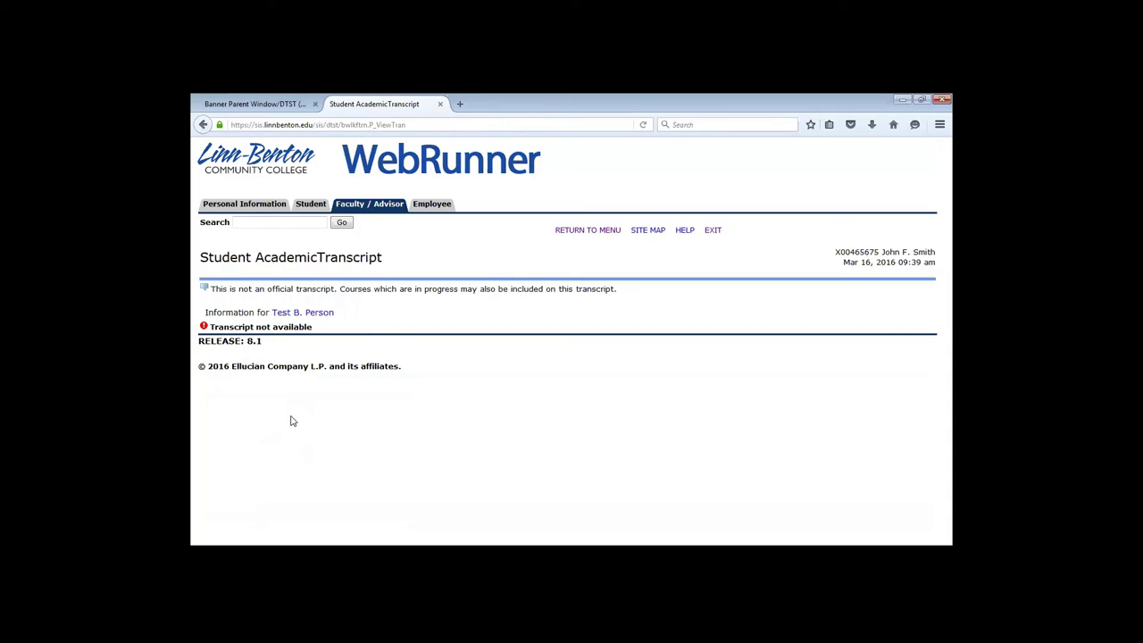
- Go back and display the student's academic transcript with type Transcript, review it, and return to the advising menu
click(204, 124)
click(340, 319)
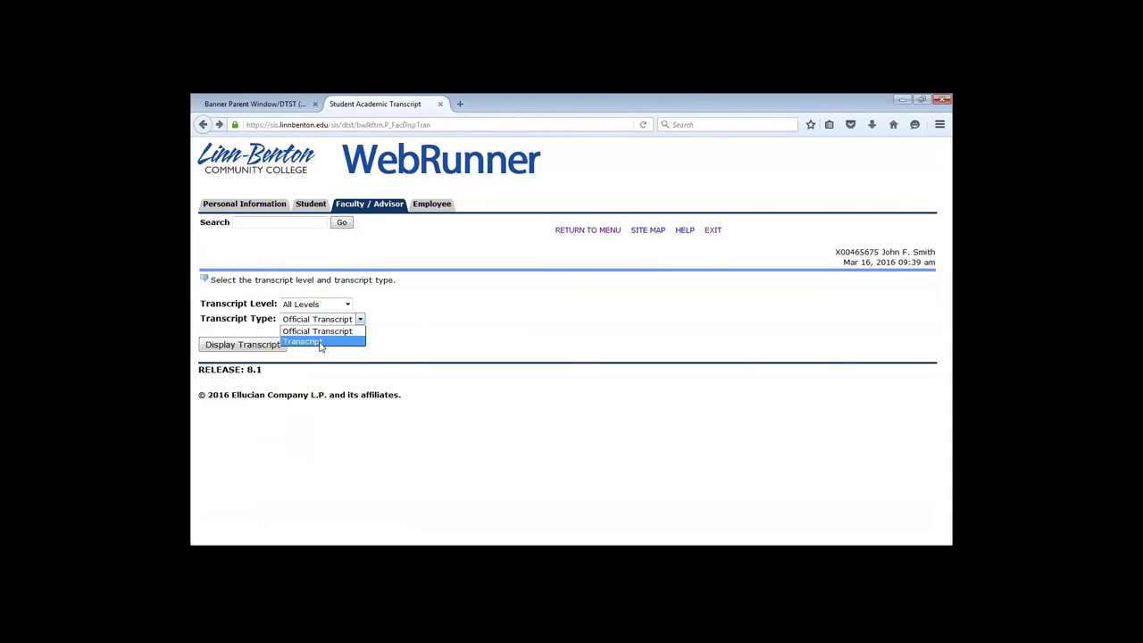
click(320, 342)
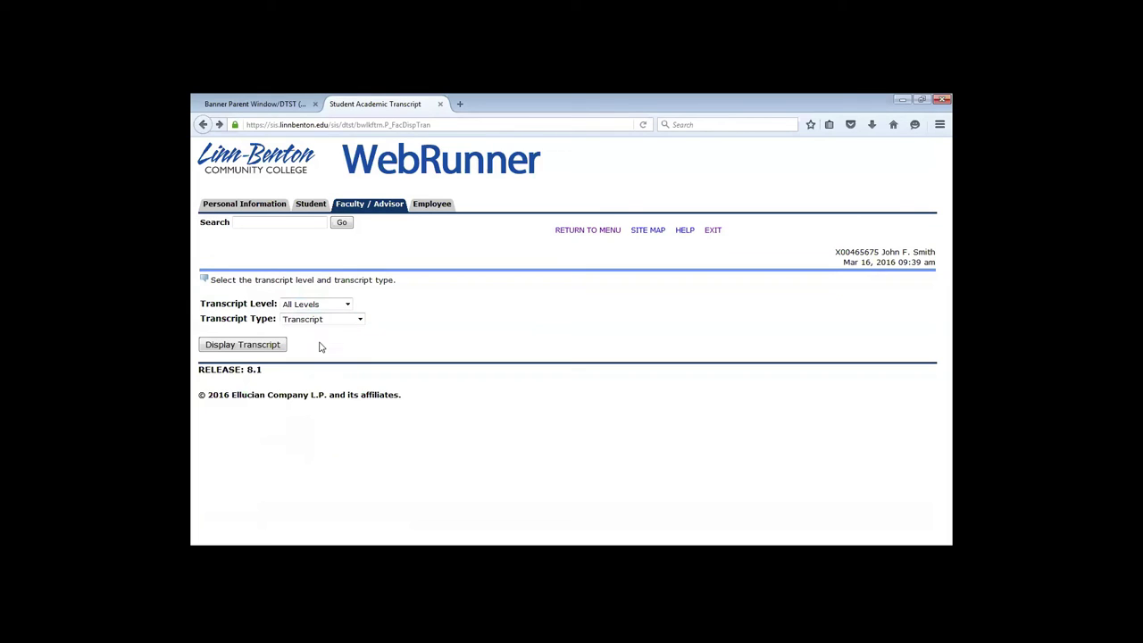
click(223, 345)
scroll(640, 399, down, 3)
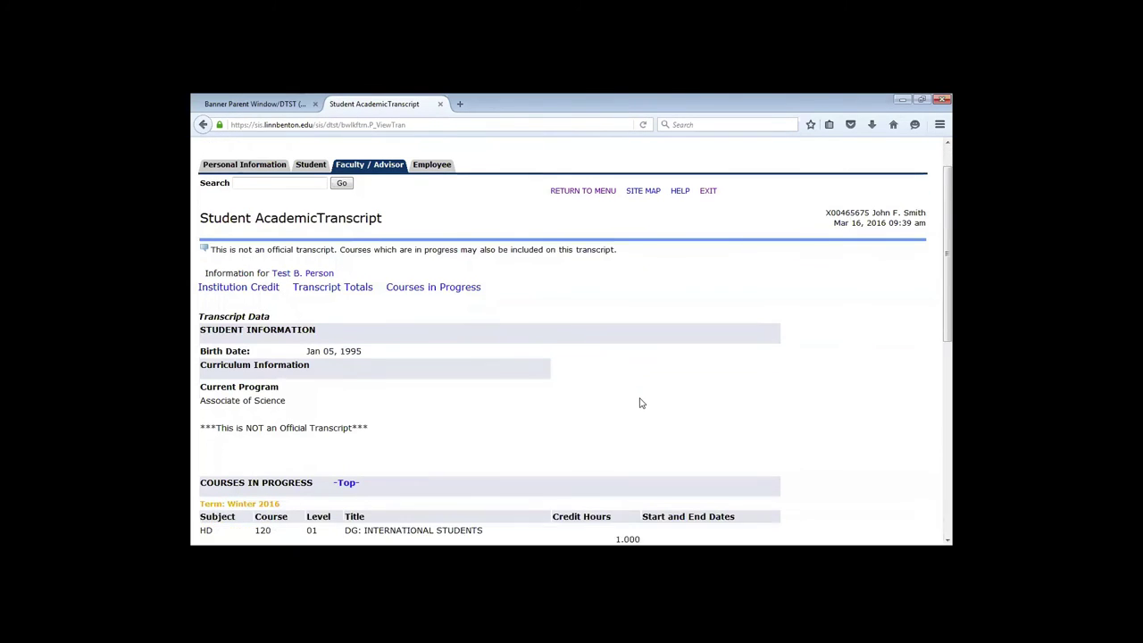
scroll(662, 399, down, 7)
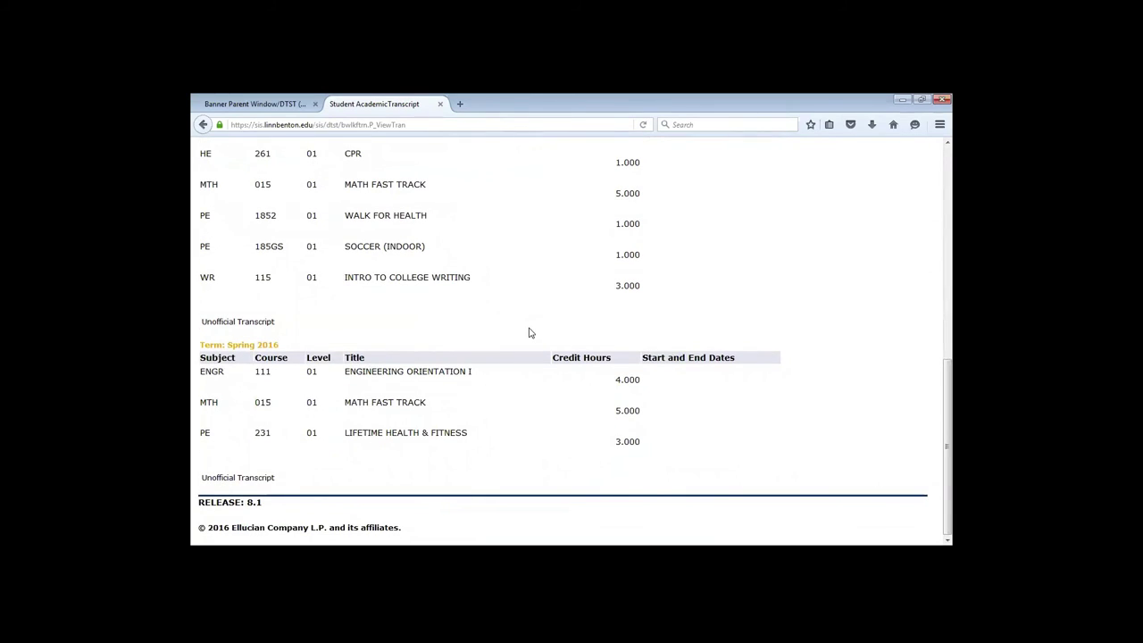
scroll(531, 332, up, 10)
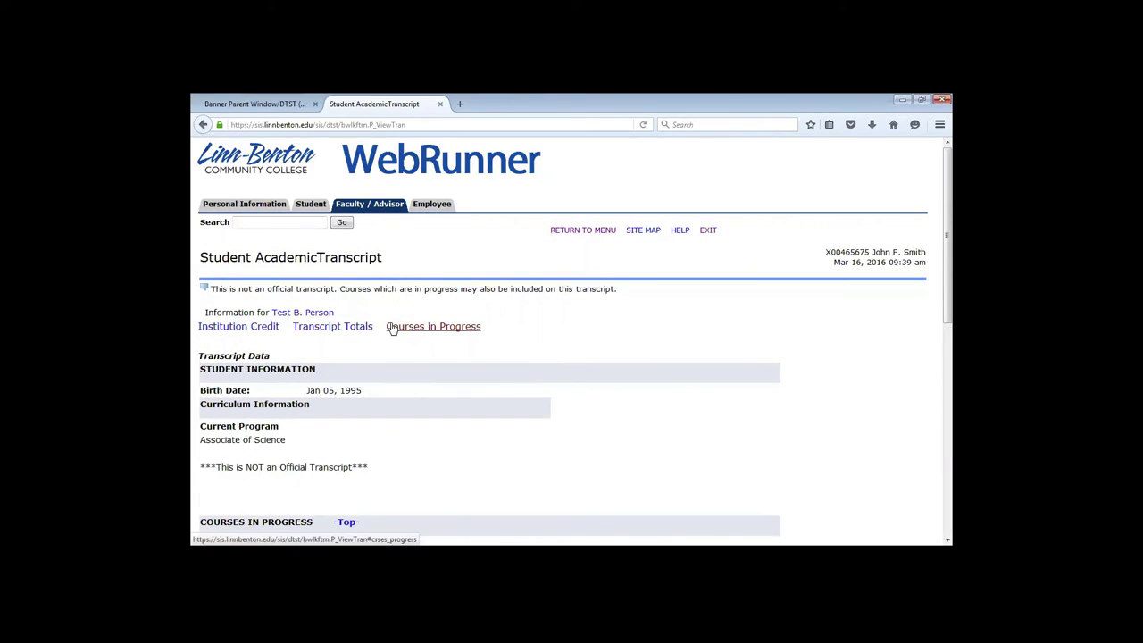
click(576, 234)
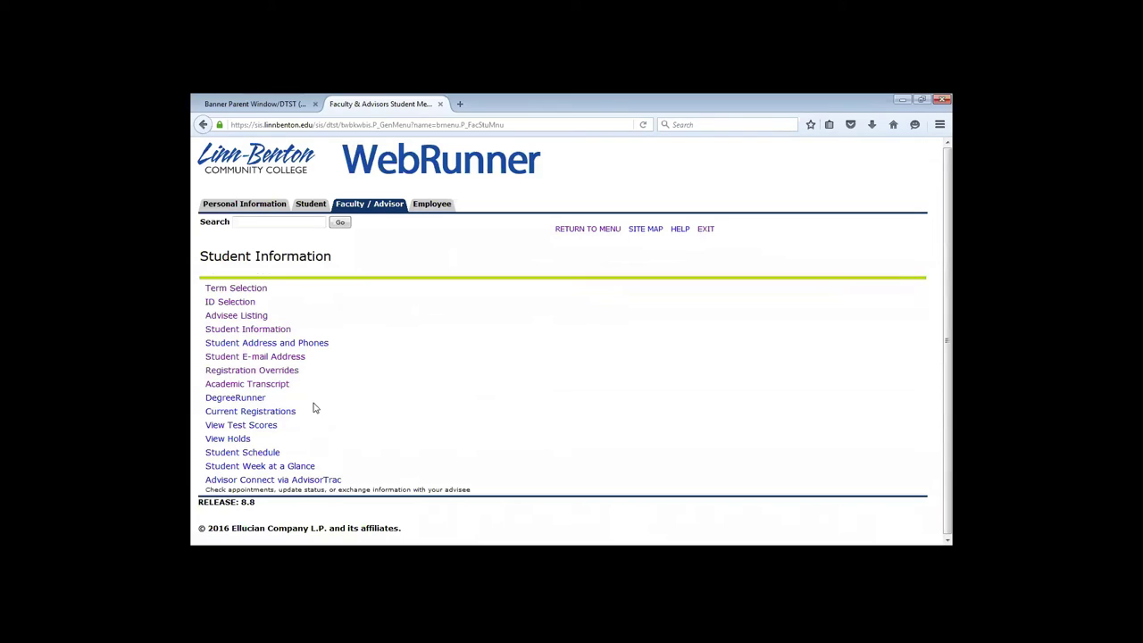
- Check the DegreeRunner connection page, and review the student's current registrations for Winter and Spring 2016
click(230, 400)
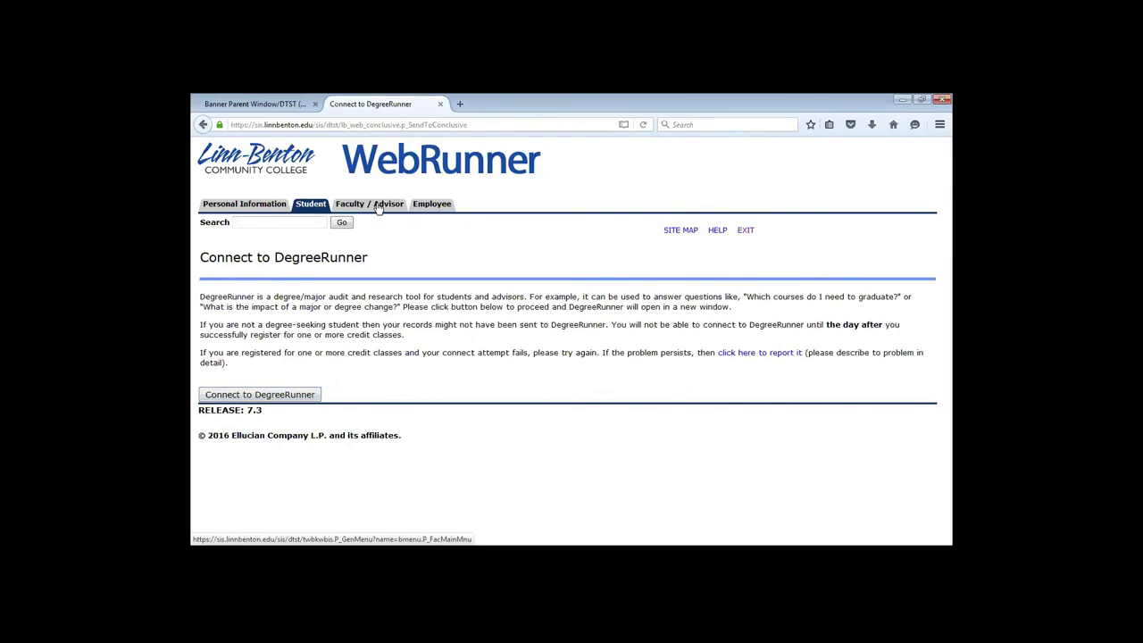
click(203, 125)
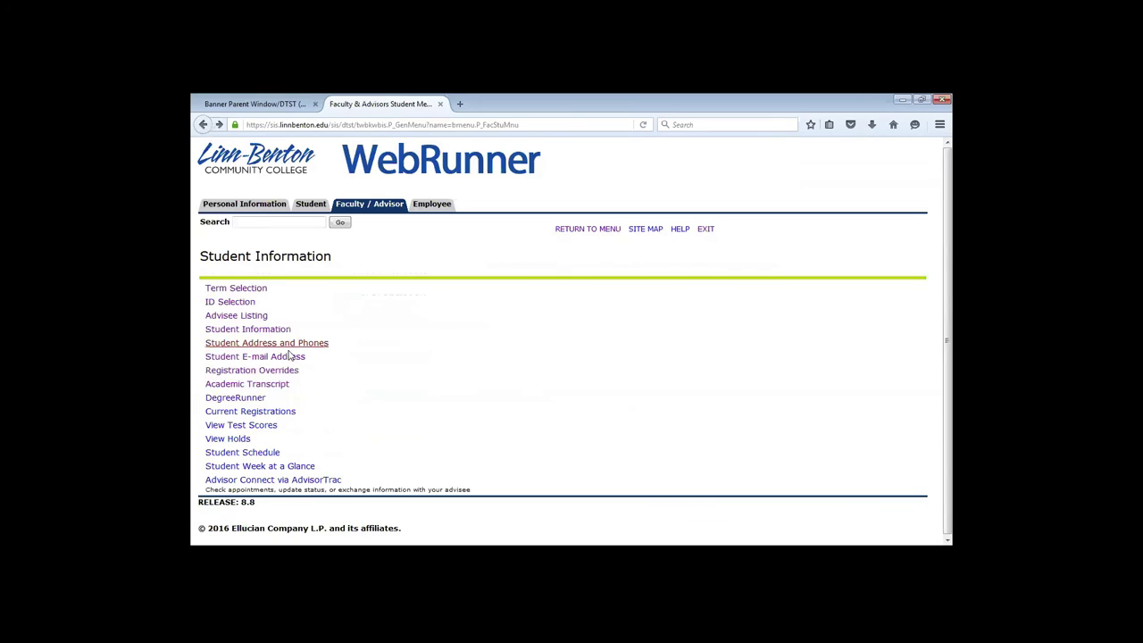
click(275, 416)
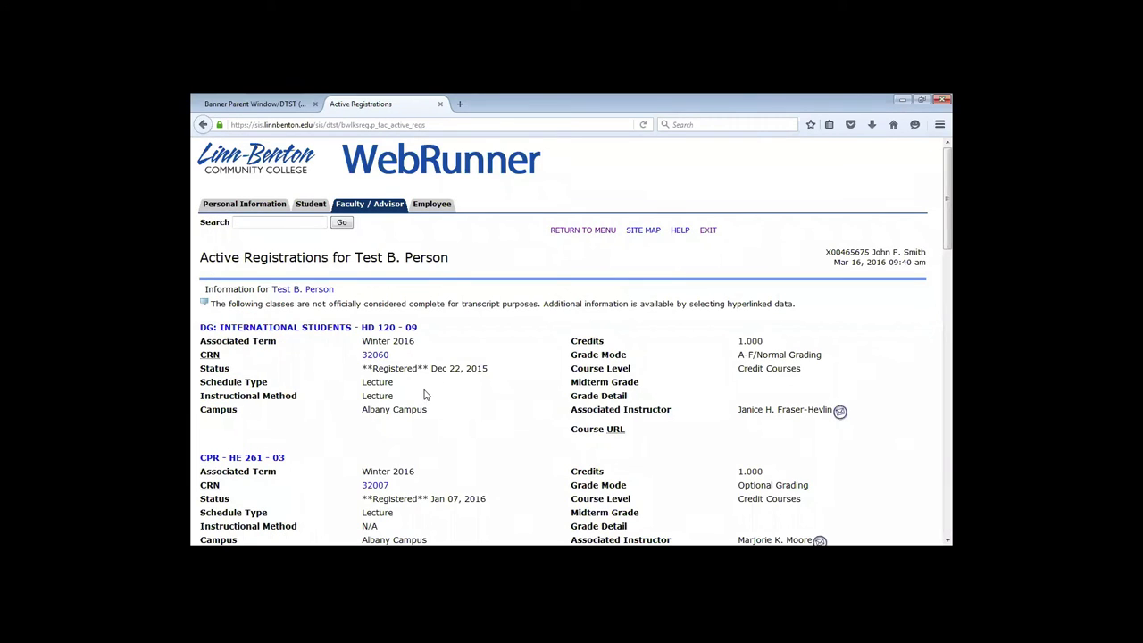
scroll(410, 407, down, 3)
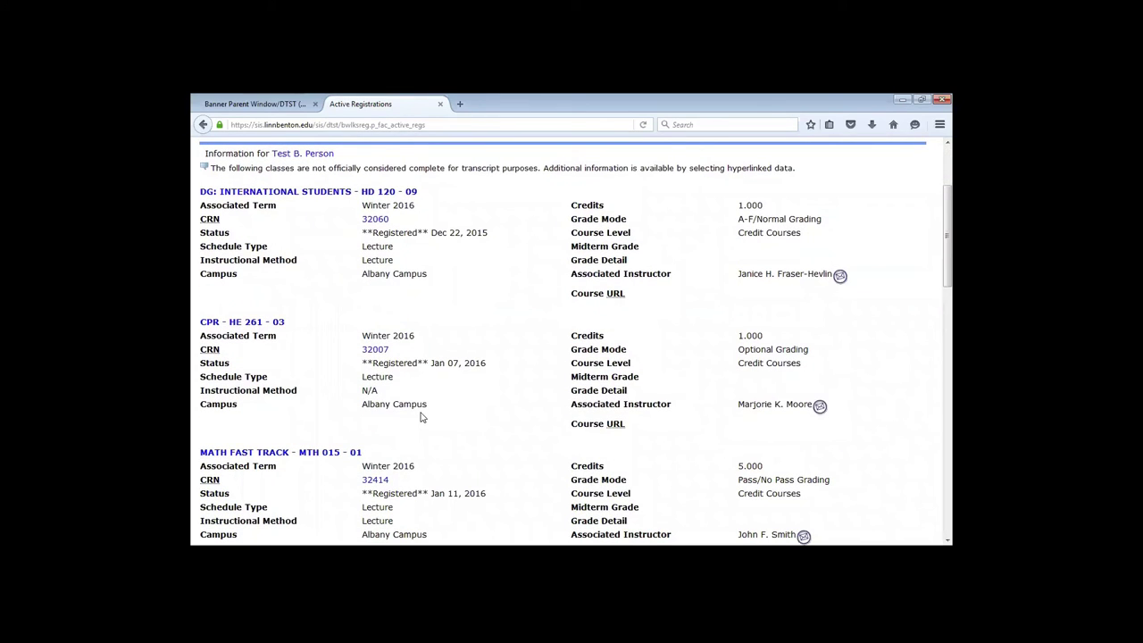
scroll(407, 463, down, 5)
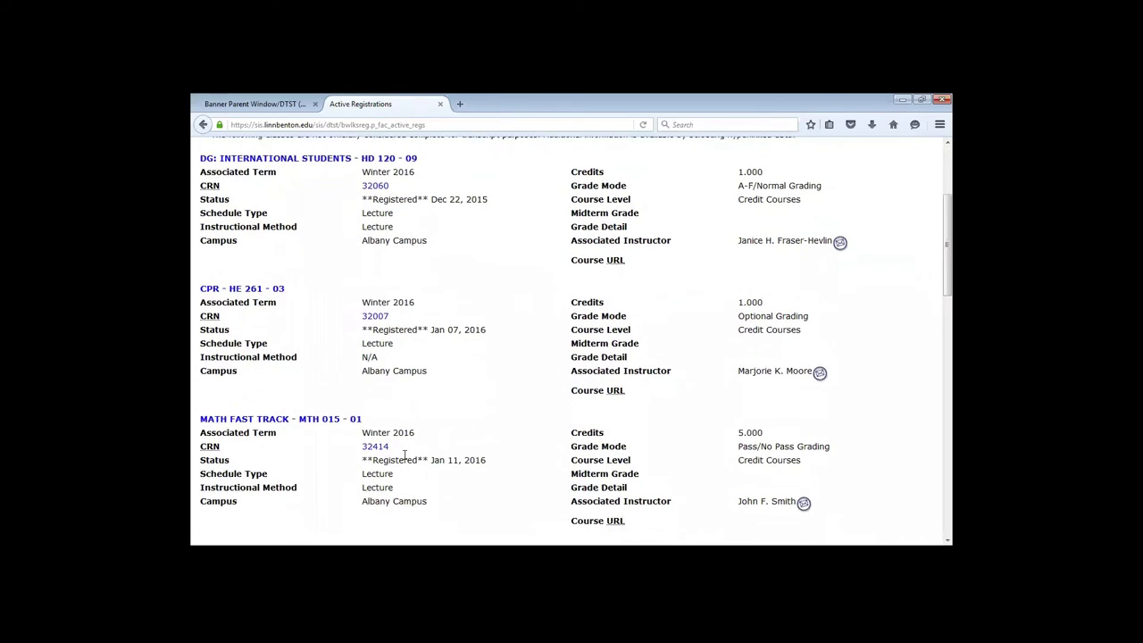
scroll(406, 462, down, 12)
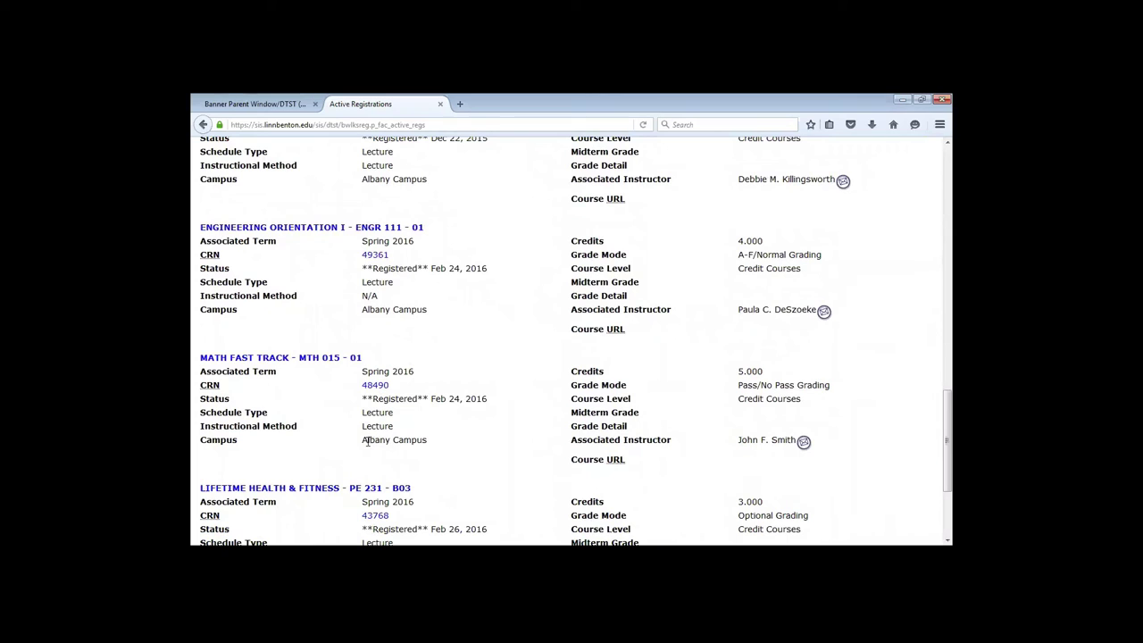
scroll(410, 432, down, 4)
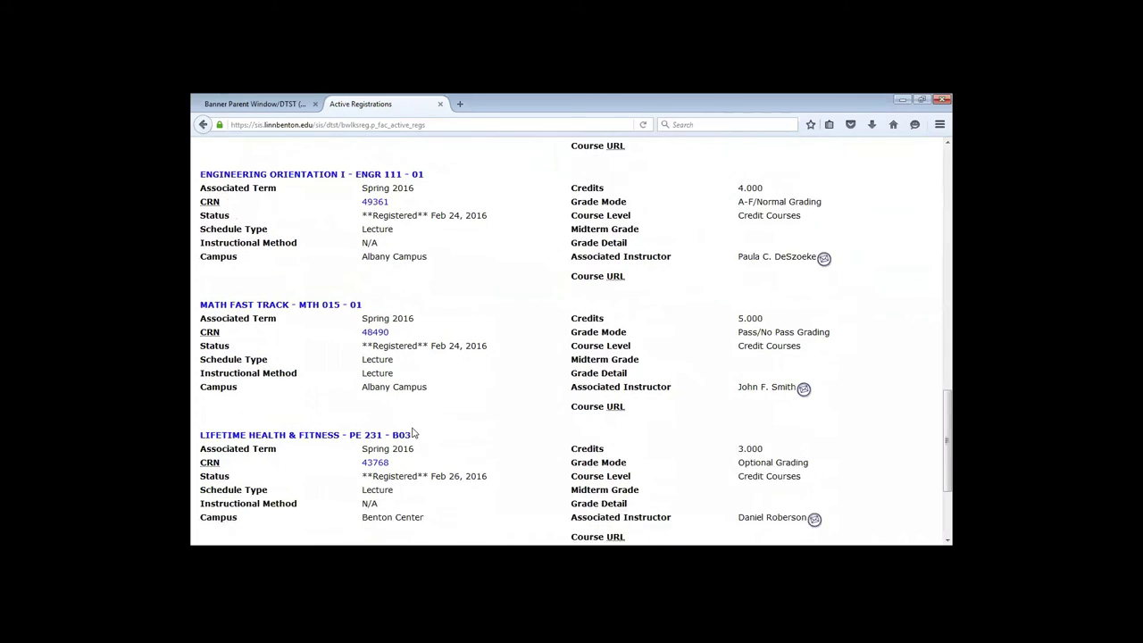
scroll(429, 465, up, 5)
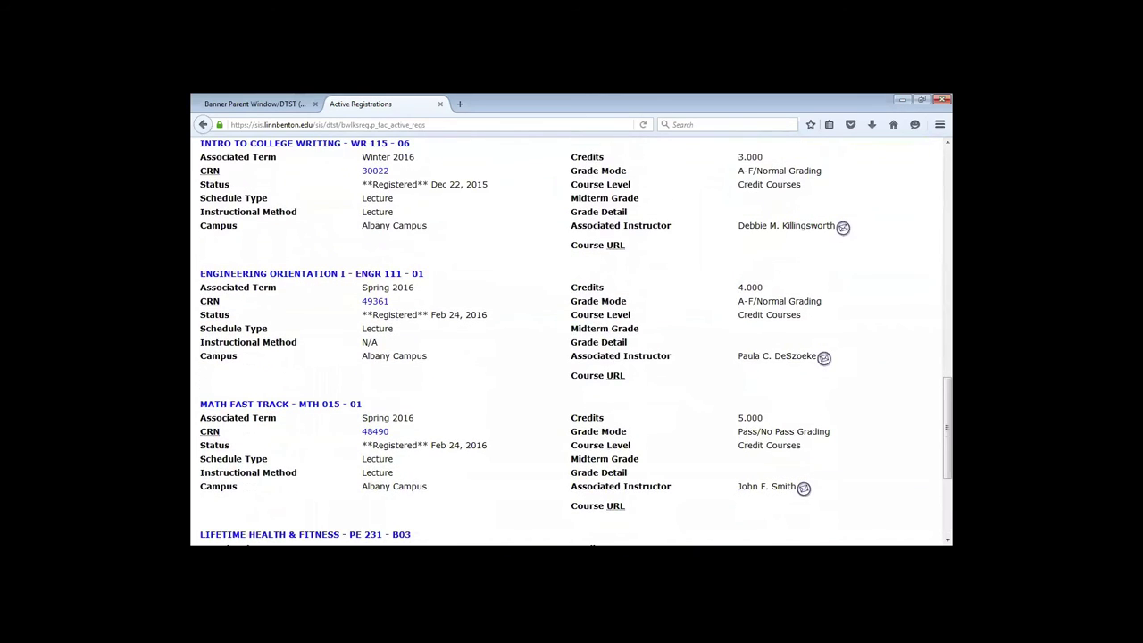
scroll(453, 301, up, 8)
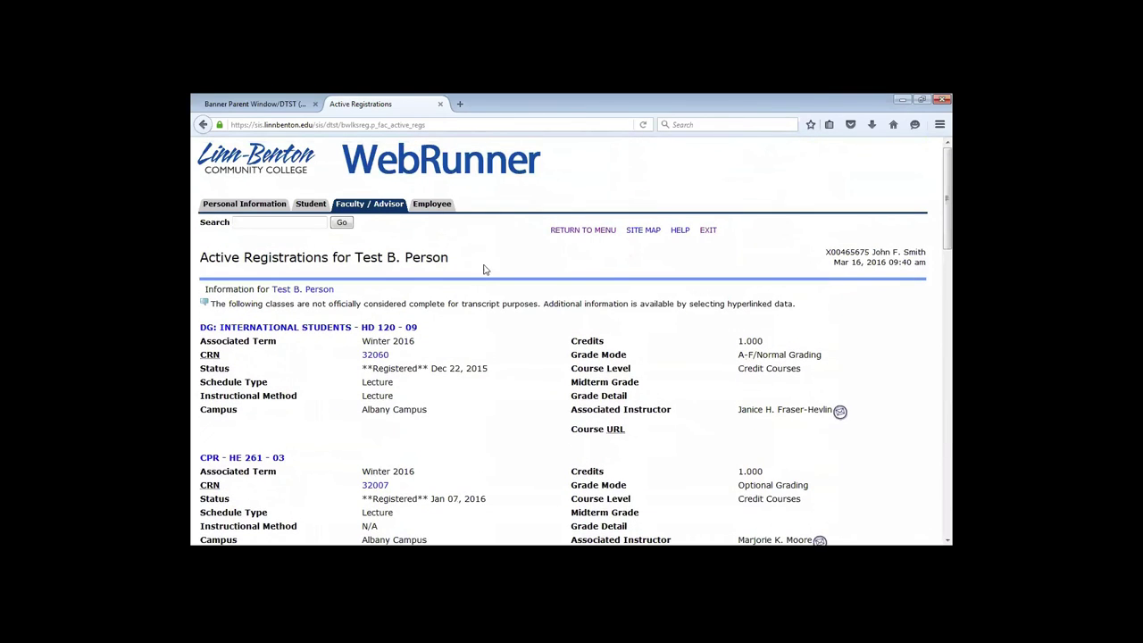
click(610, 230)
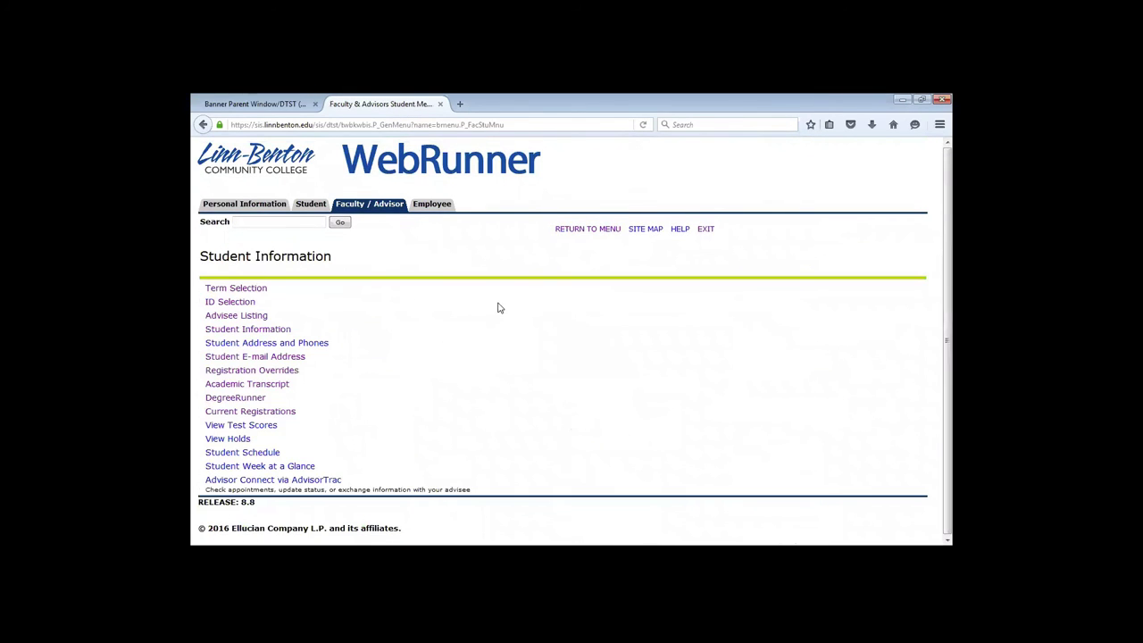
- Review the selected student's test scores and holds, and return to the advising menu
click(273, 427)
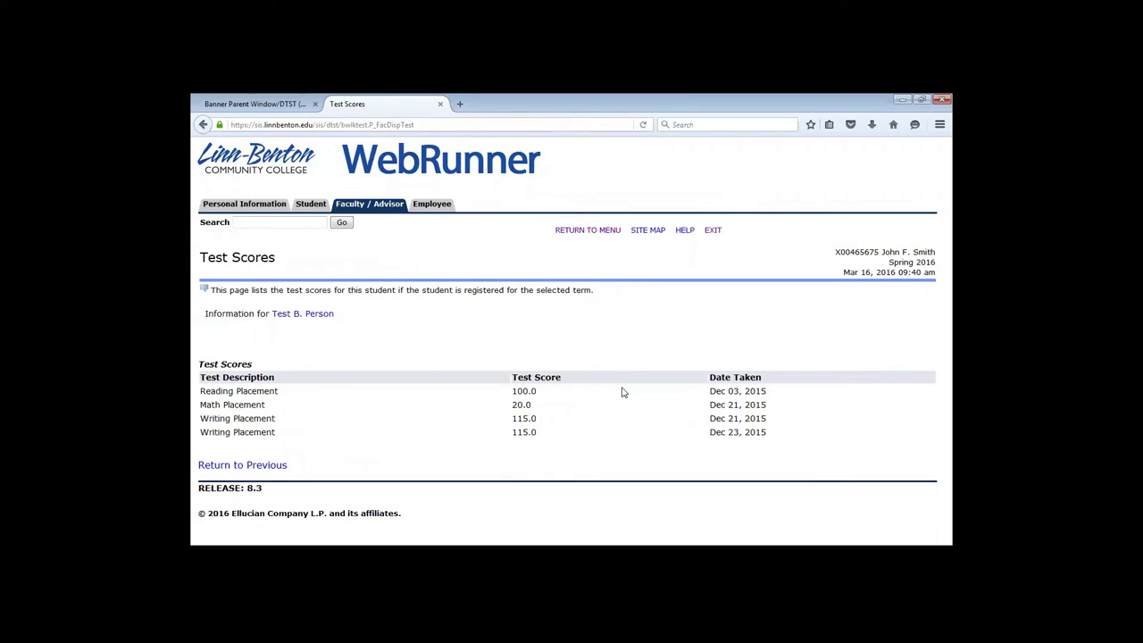
click(601, 234)
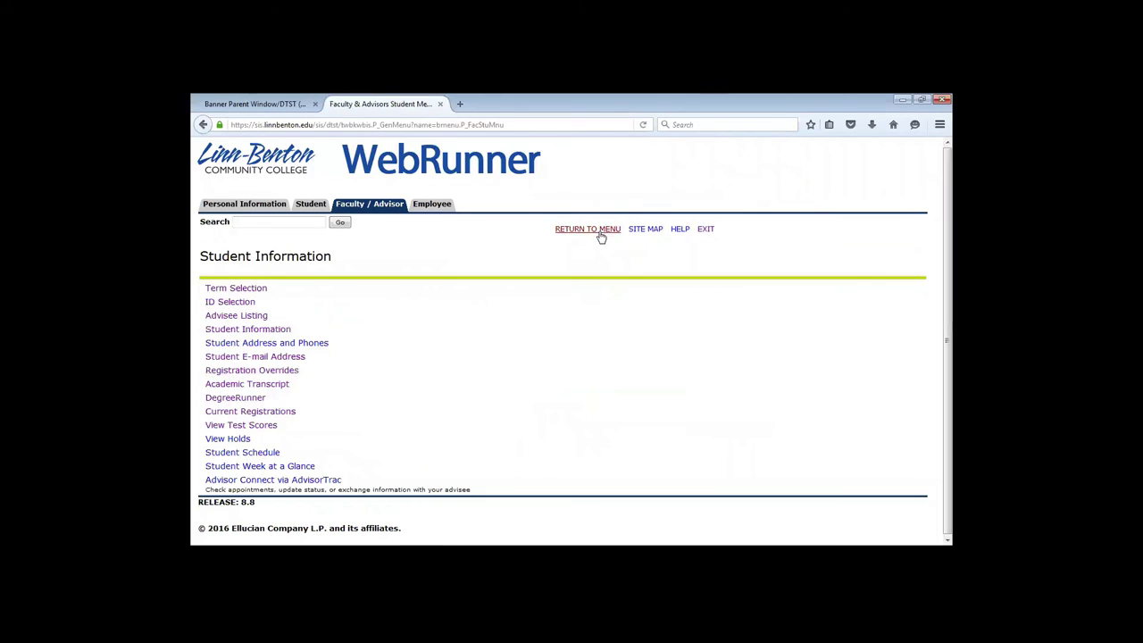
click(225, 439)
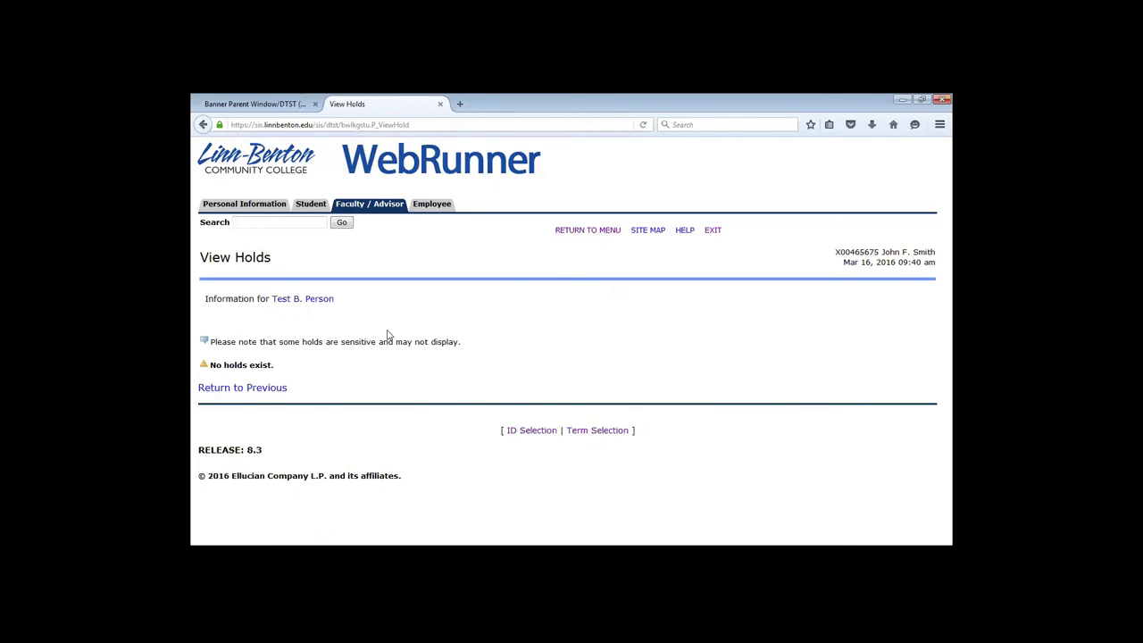
click(581, 231)
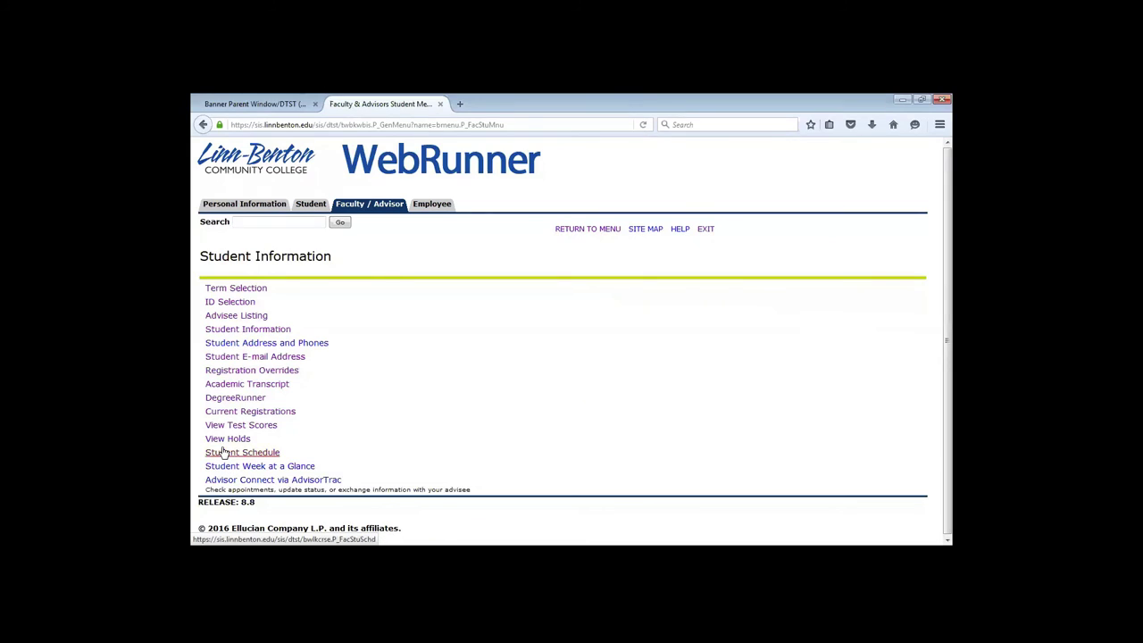
- Review the student's concise class schedule for Spring 2016, and return to the advising menu
click(224, 454)
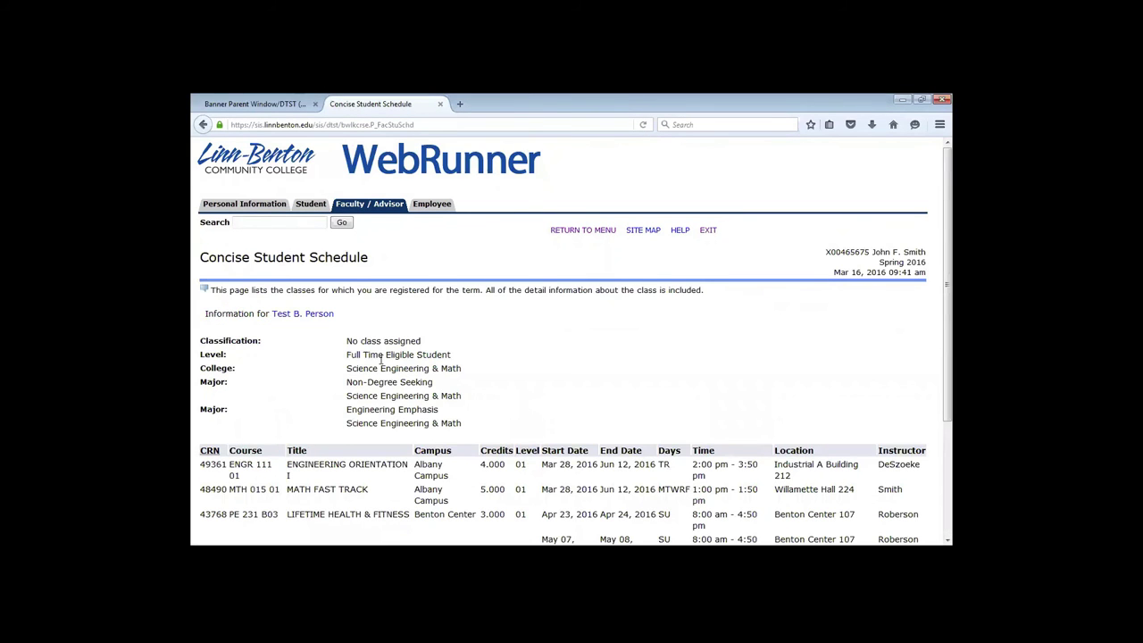
scroll(384, 375, down, 3)
scroll(384, 375, down, 1)
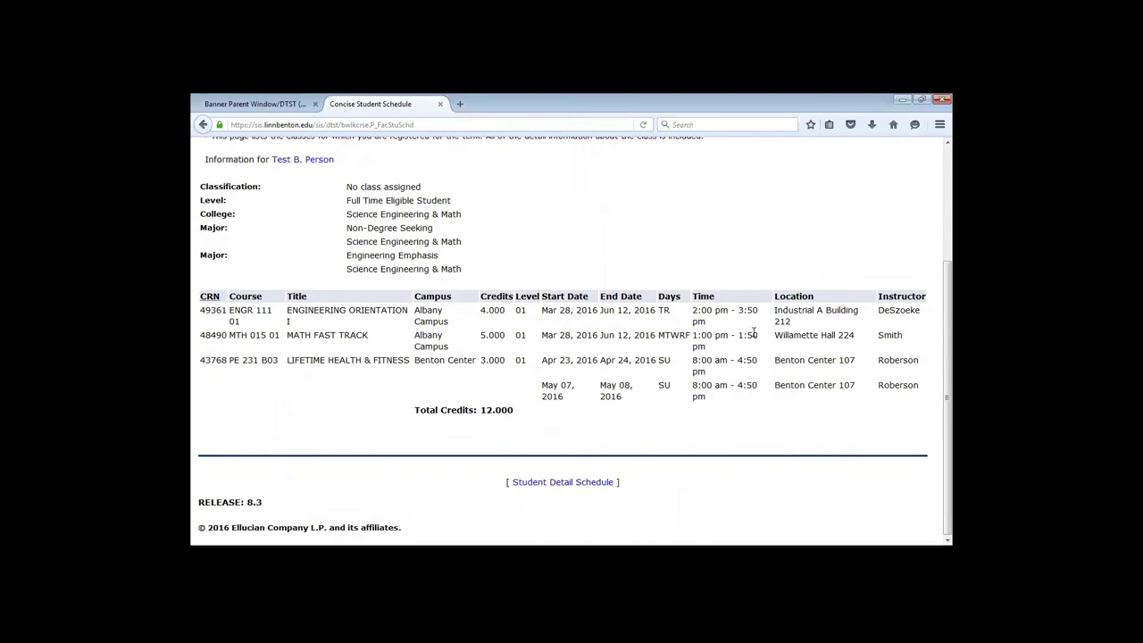
scroll(591, 411, up, 3)
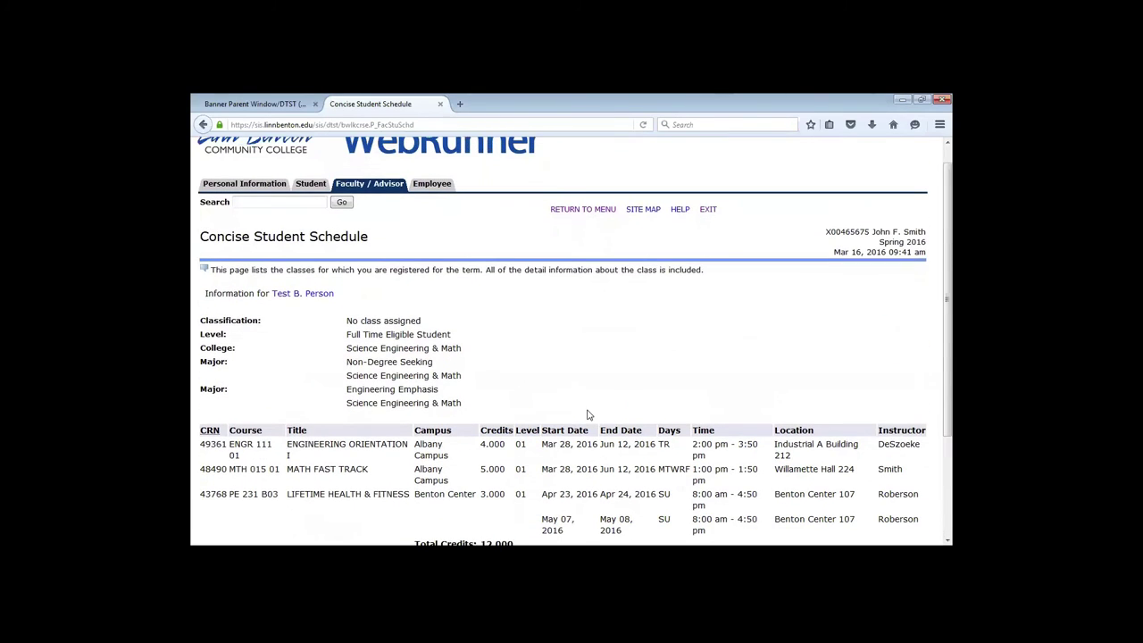
click(586, 212)
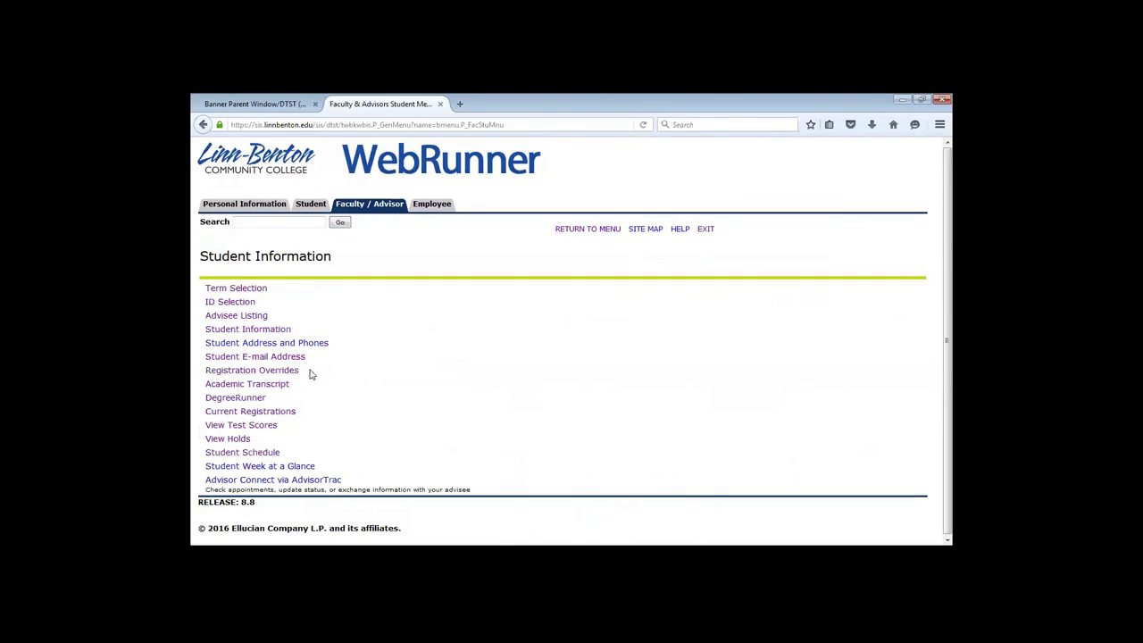
- Review the student's Week at a Glance for the week of Mar 14, 2016, and return to the advising menu
click(286, 467)
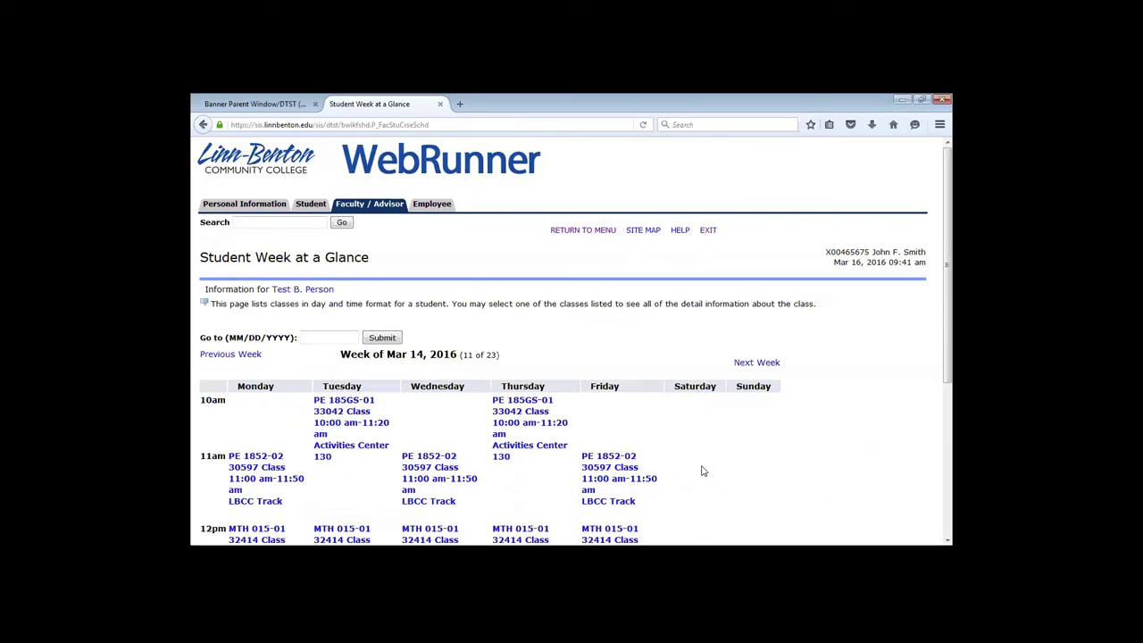
scroll(704, 470, down, 3)
scroll(703, 473, down, 2)
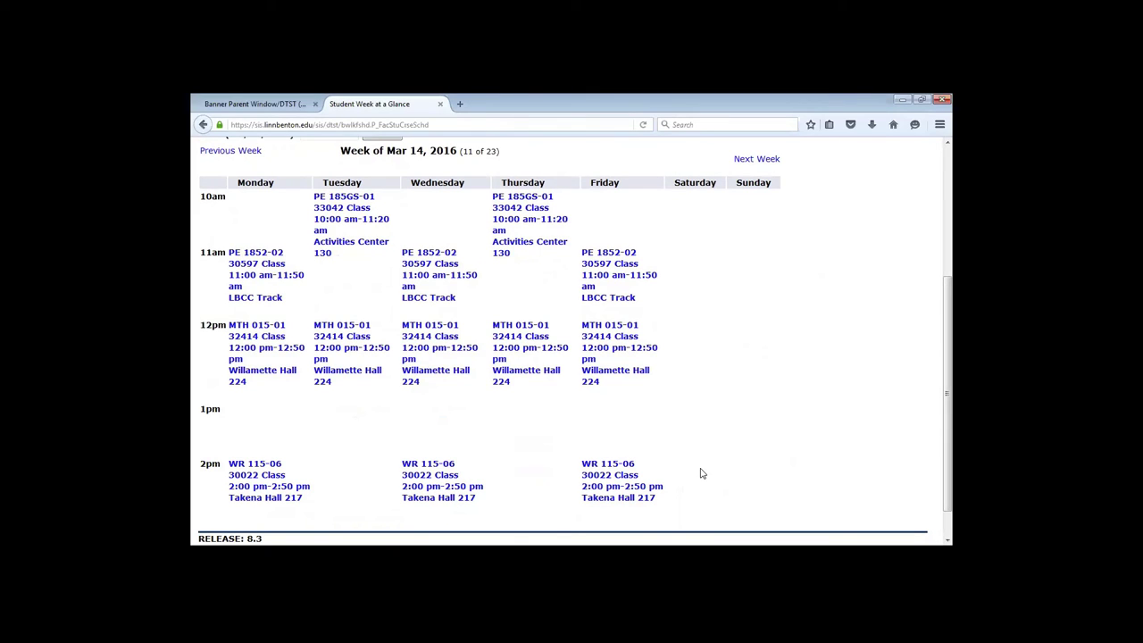
scroll(652, 433, up, 3)
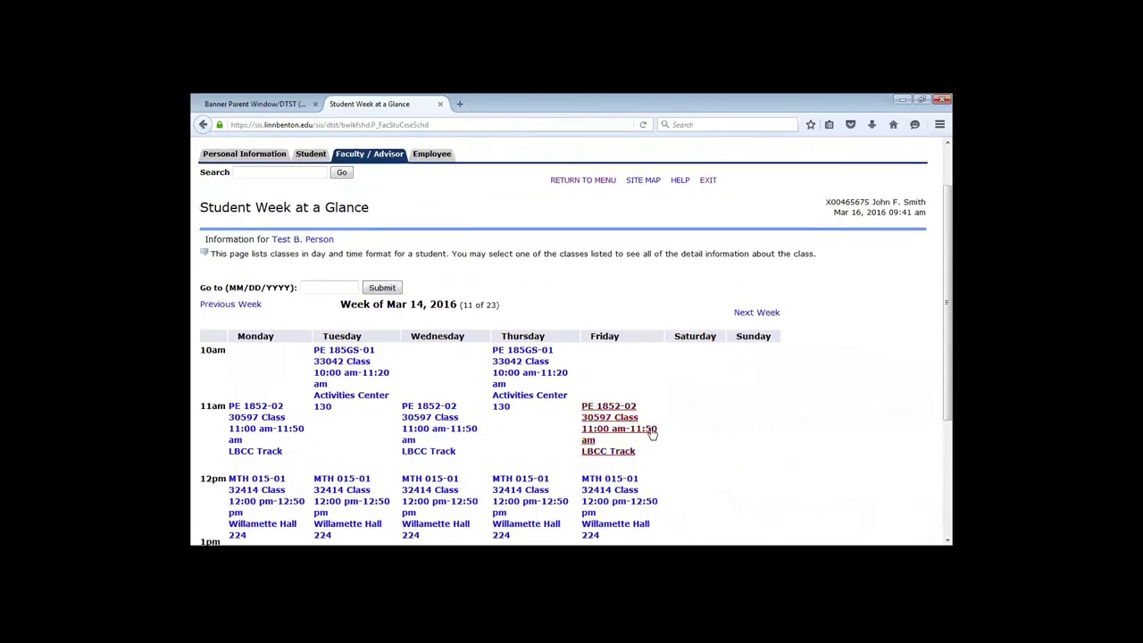
scroll(652, 433, up, 1)
click(603, 229)
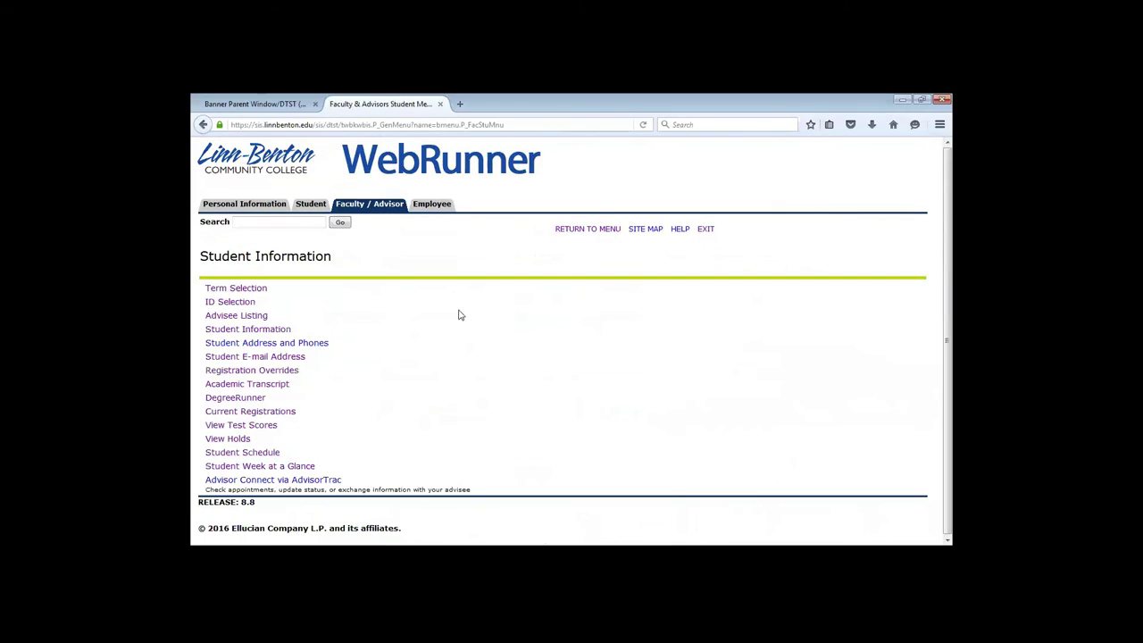
- Check the AdvisorTrac connection page without connecting, and go back to the main Faculty and Advisors menu
click(302, 481)
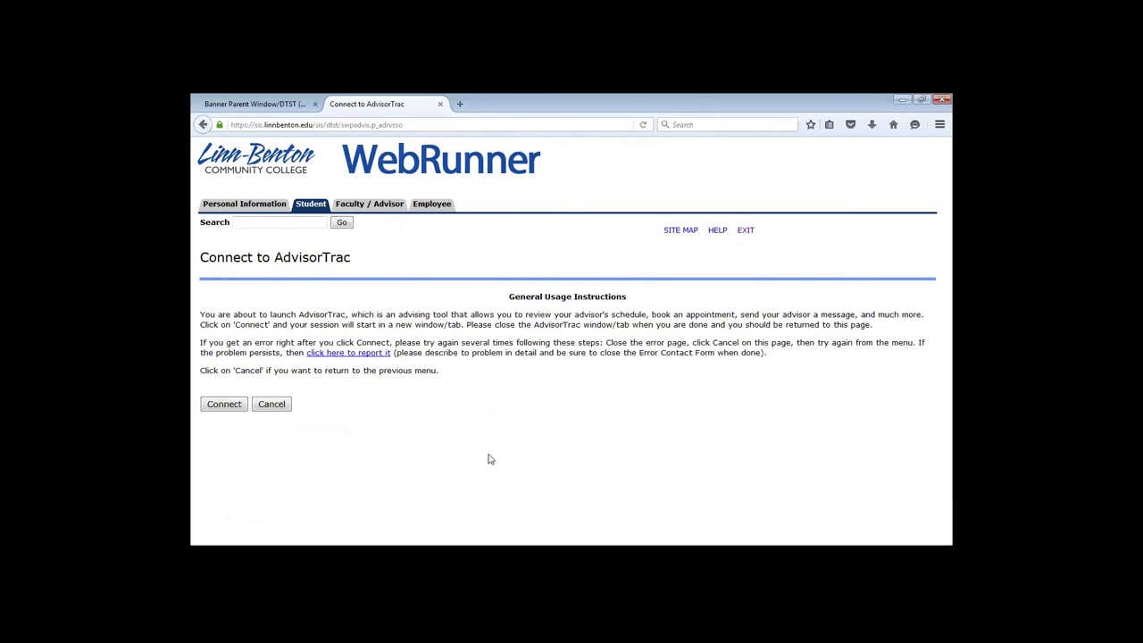
click(368, 203)
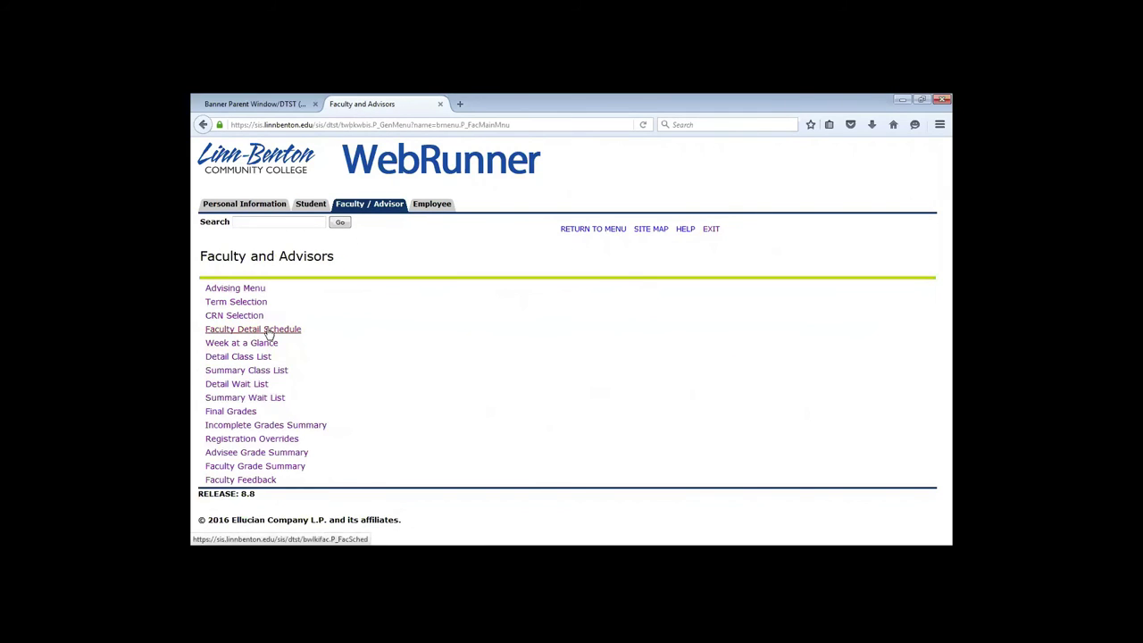
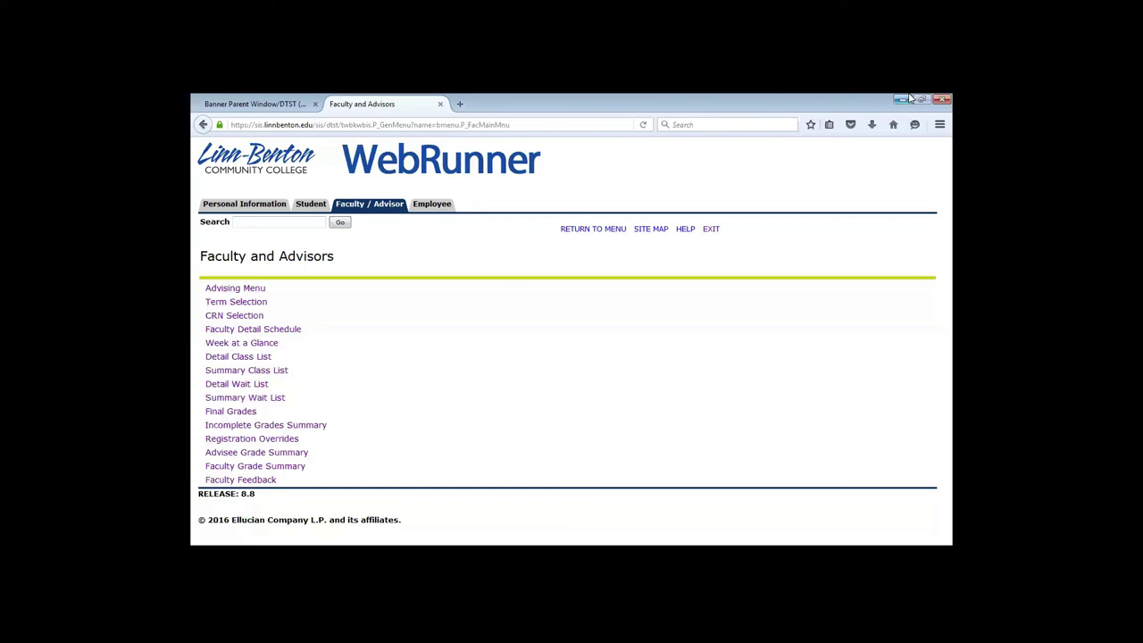
- Open the Summary Class List, highlight its student table from the header row down, clear the selection, and return to the faculty menu
click(271, 372)
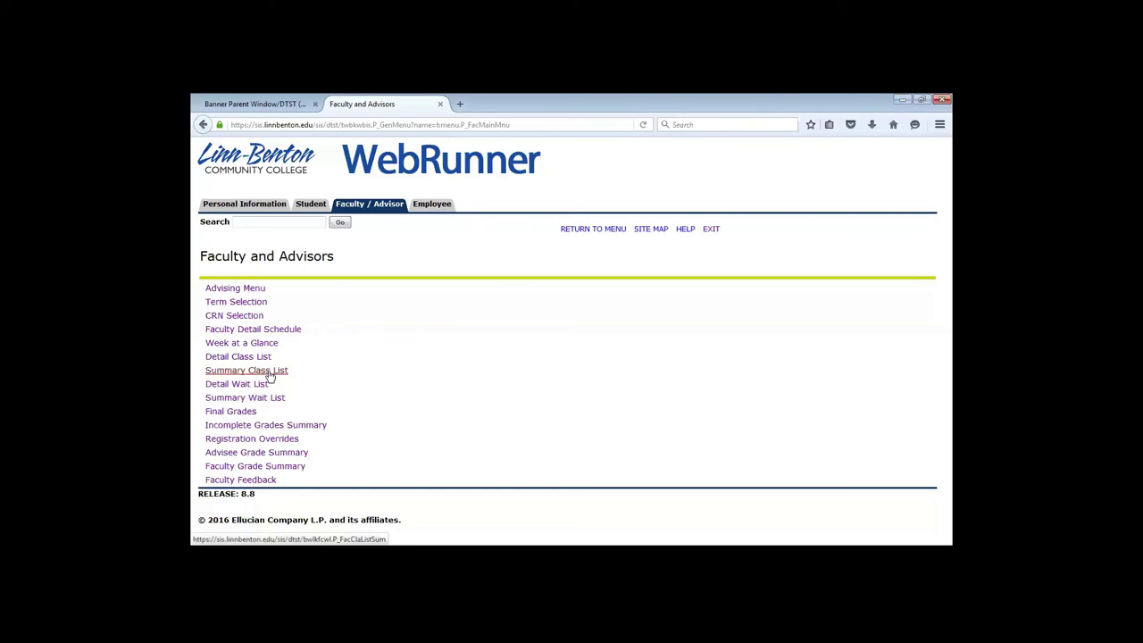
scroll(472, 390, down, 1)
scroll(450, 384, down, 6)
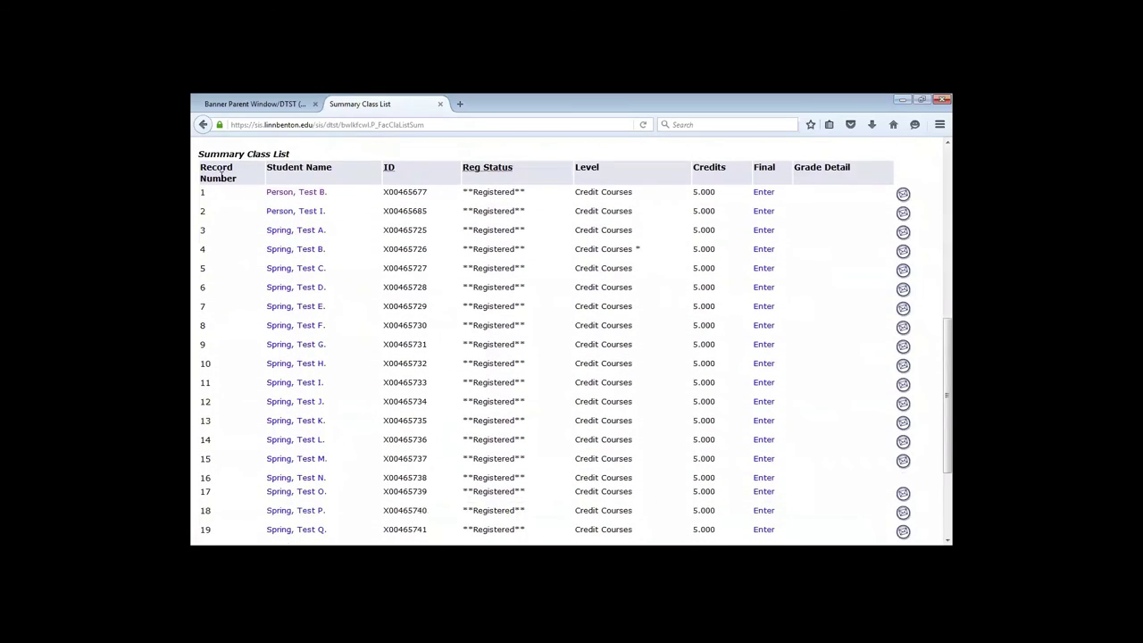
drag(200, 164, 934, 530)
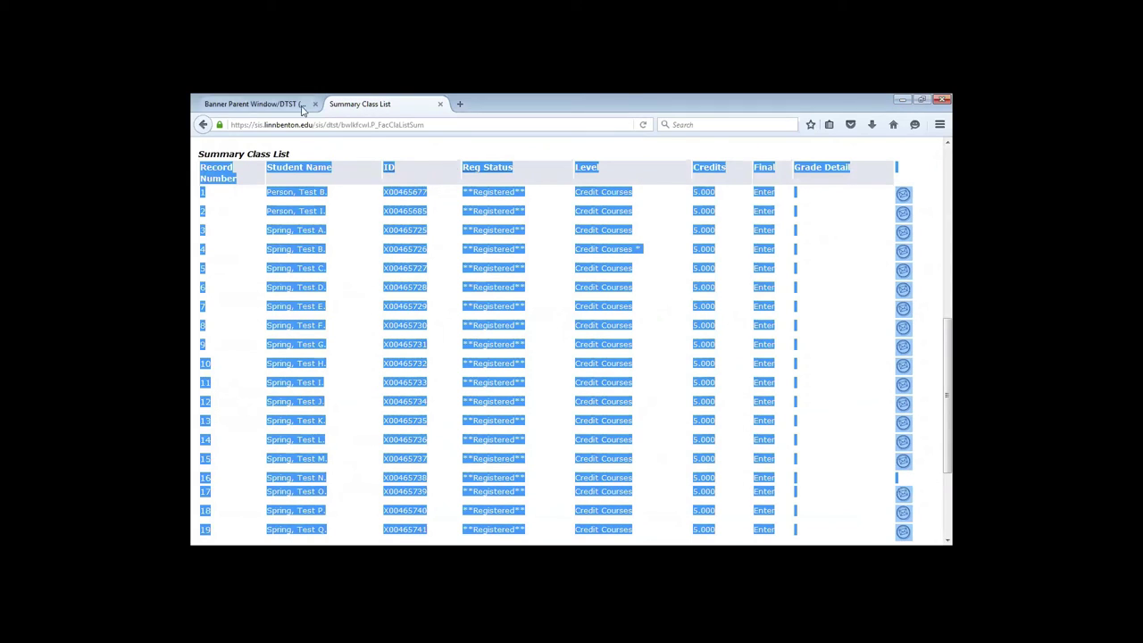
click(412, 322)
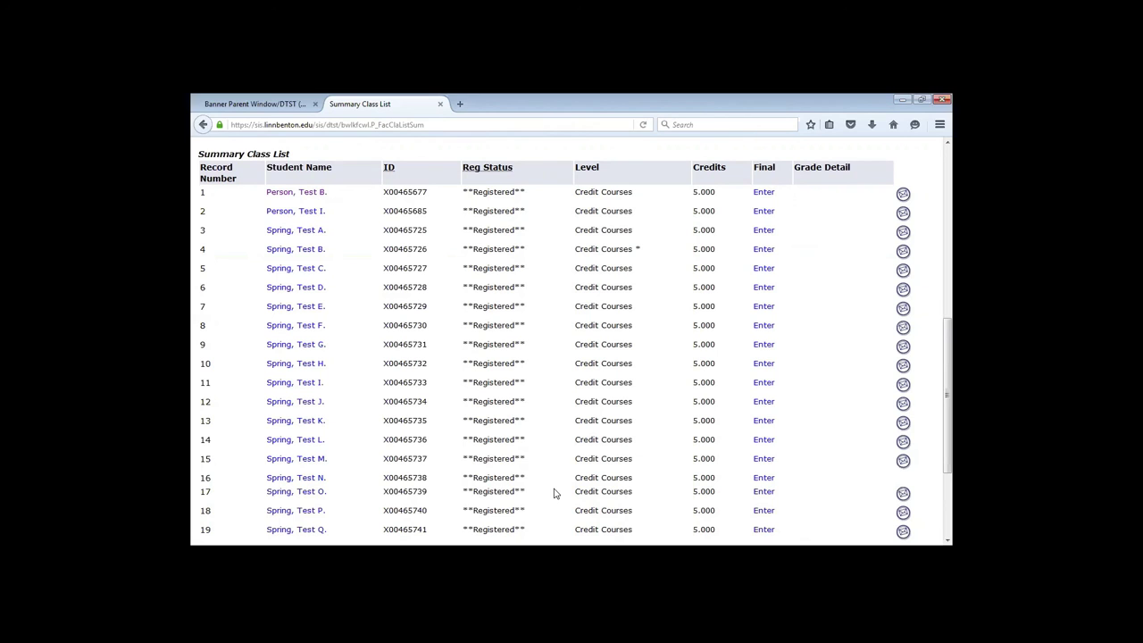
scroll(413, 281, up, 10)
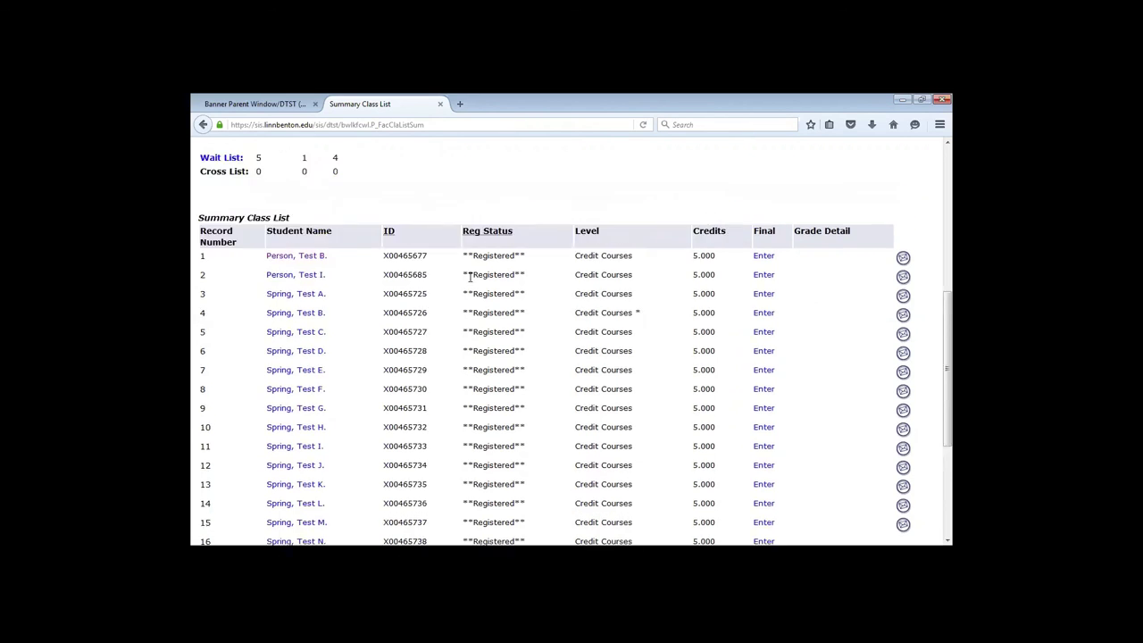
click(568, 229)
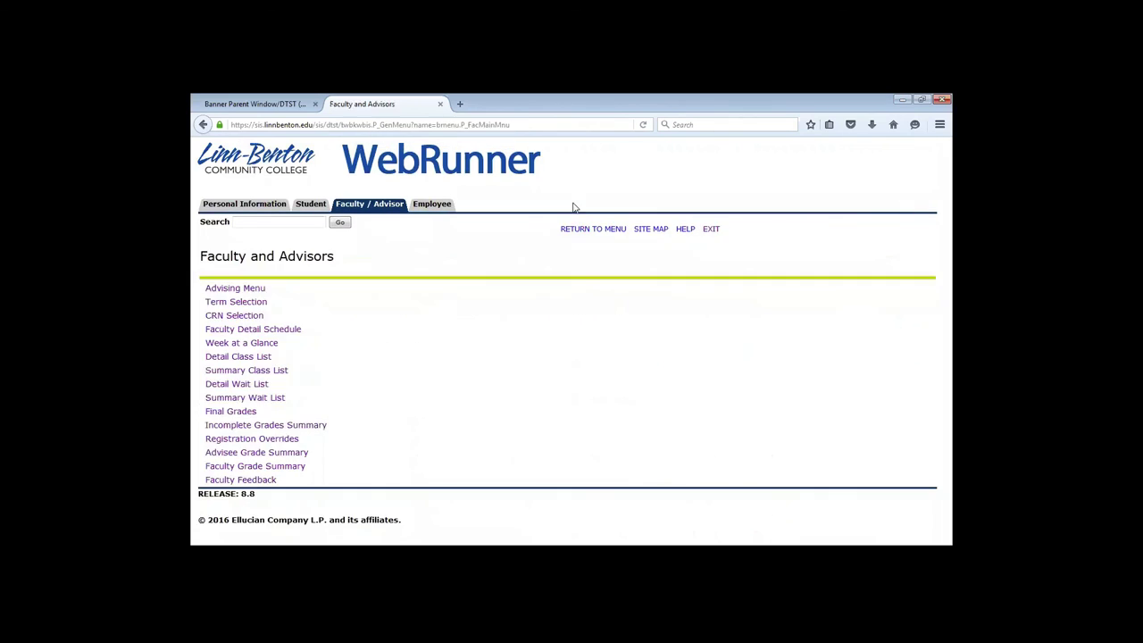